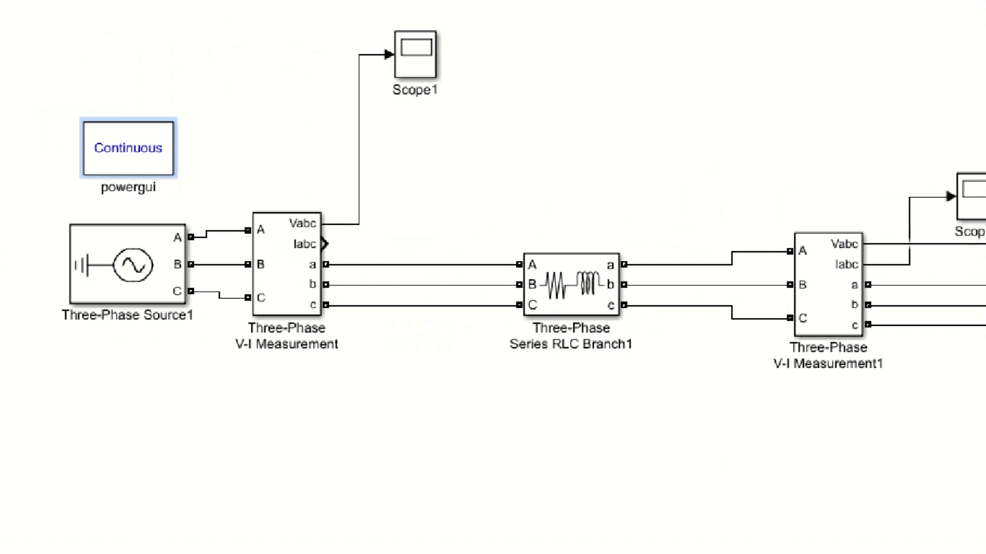
left_click_drag(49, 251, 253, 383)
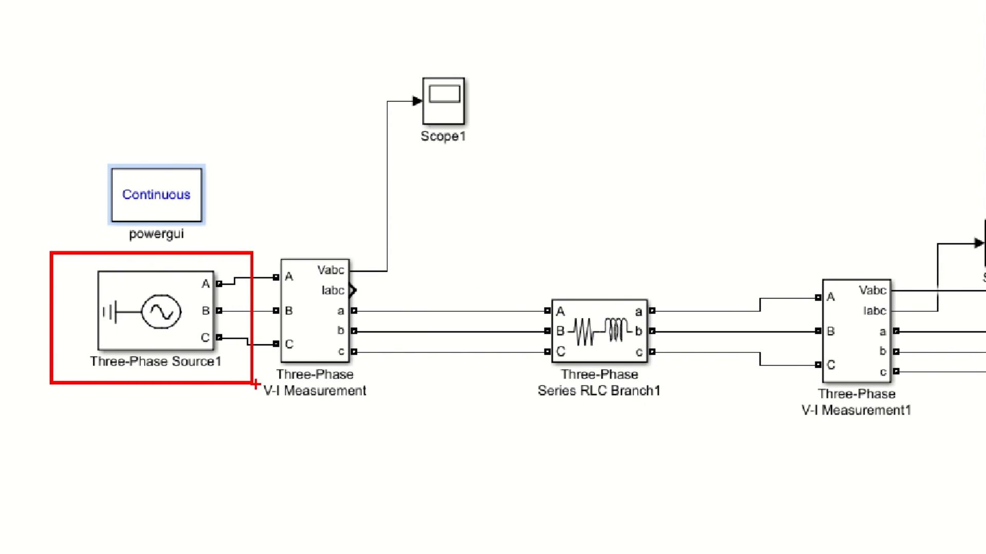
mouse_move(500, 285)
left_mouse_down()
mouse_move(654, 370)
mouse_move(689, 414)
left_mouse_up()
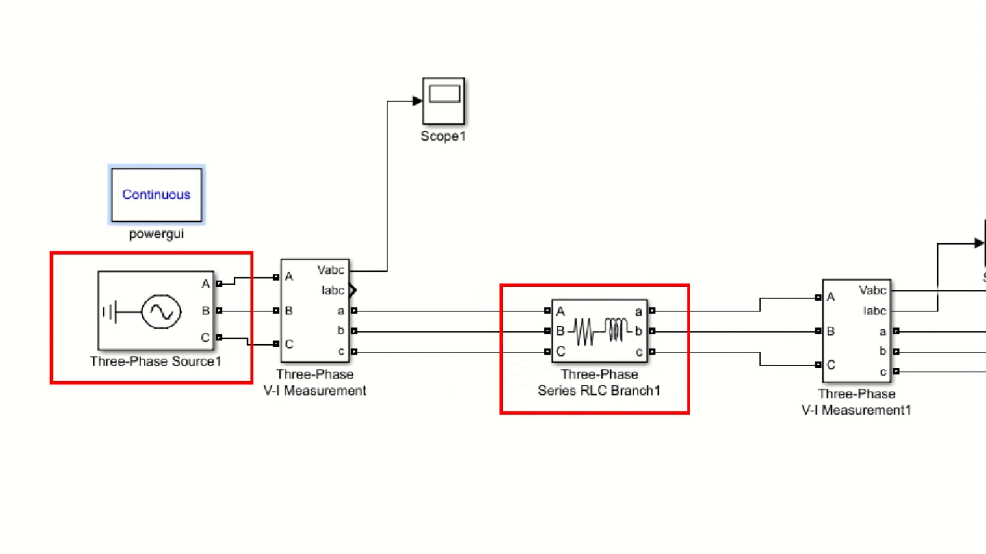
key("Escape")
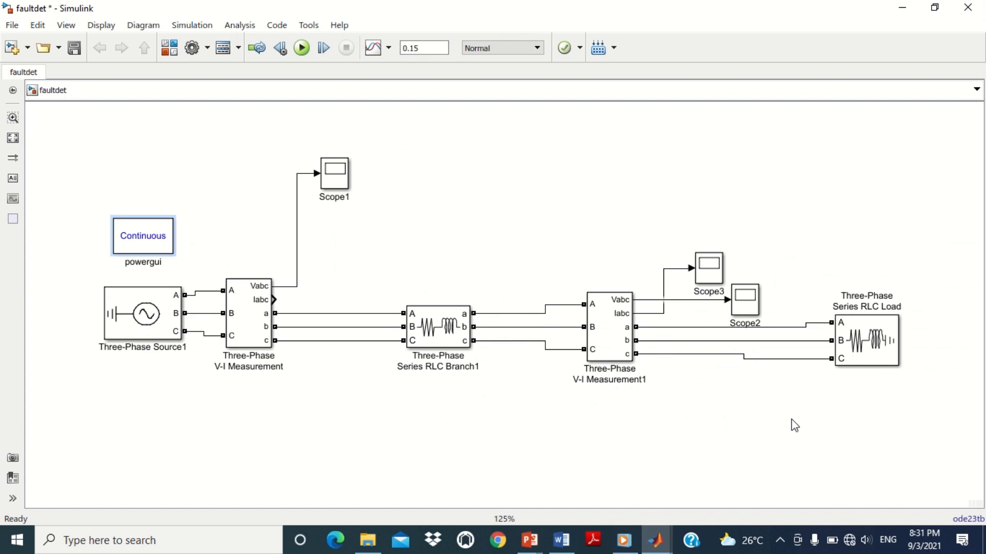
key("ctrl+1")
left_click_drag(809, 285, 922, 383)
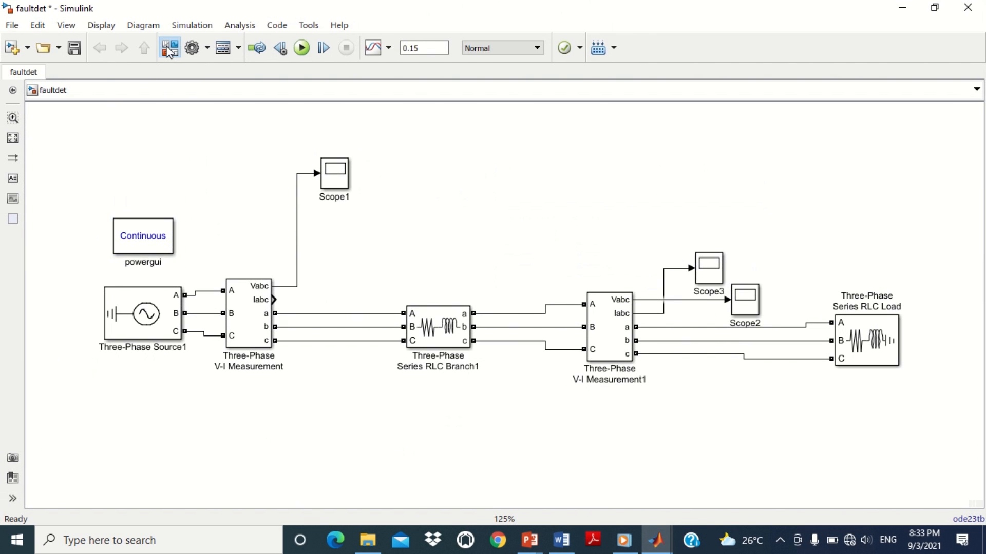
Step: Add a Demux block from the Commonly Used Blocks library and wire the first V-I Measurement's Iabc output to it
left_click(169, 50)
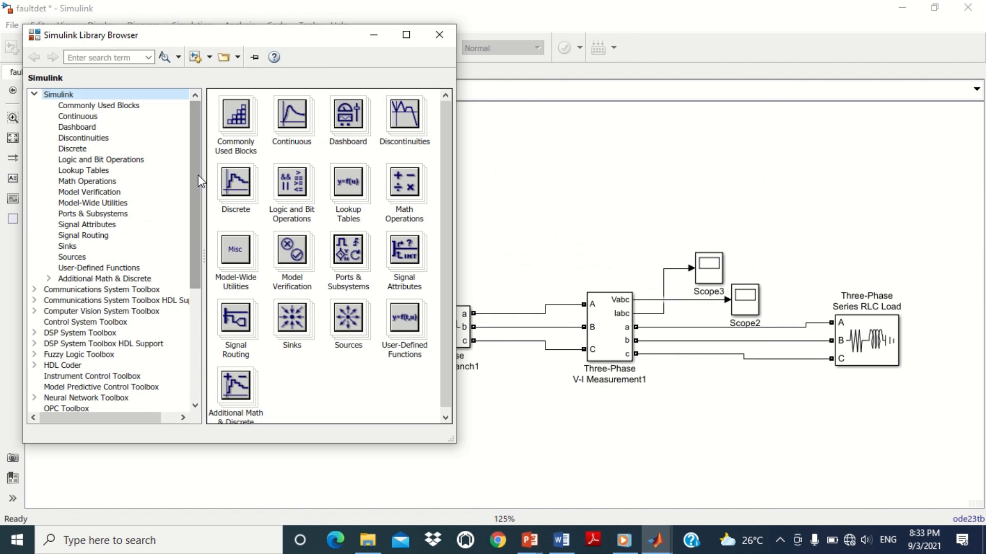
left_click(406, 38)
left_click(76, 75)
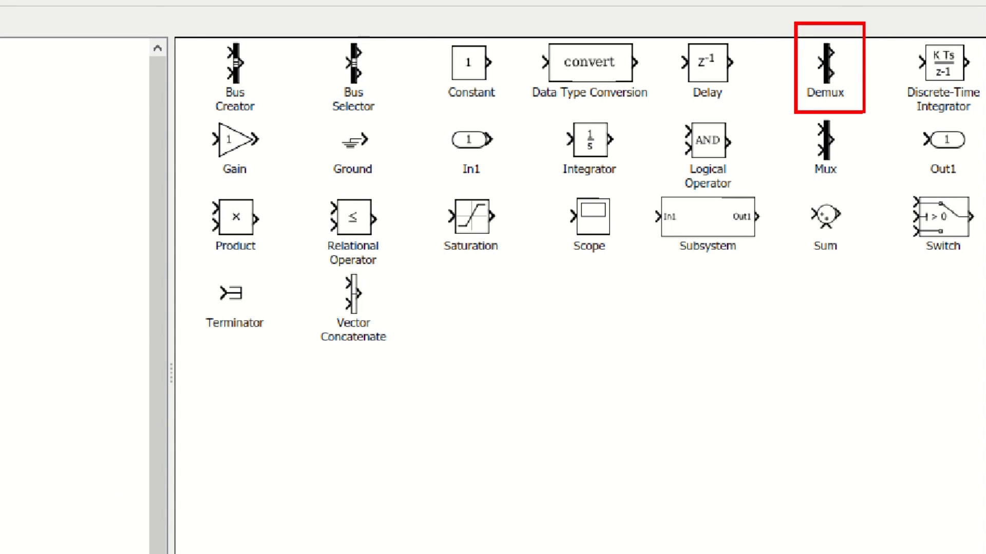
left_click(827, 71)
right_click(828, 72)
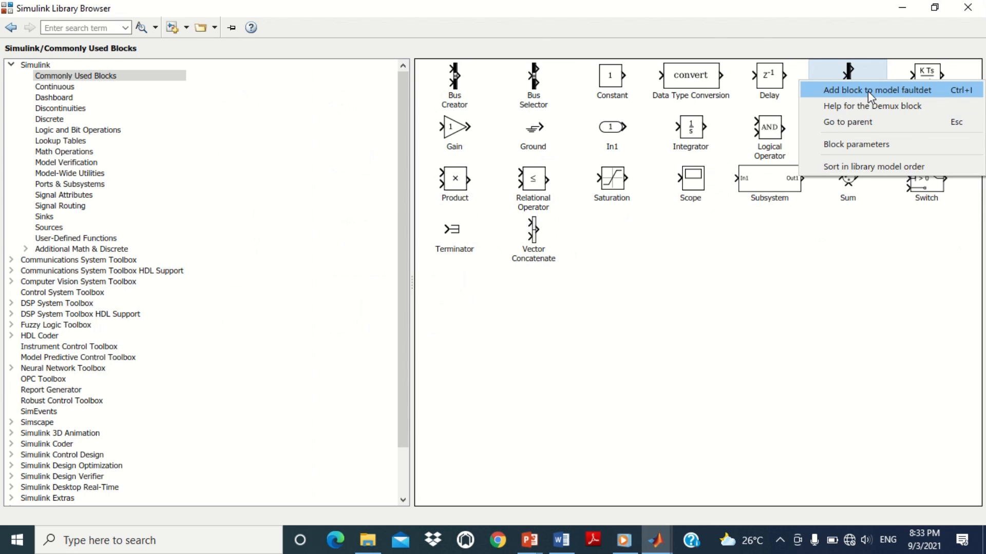
left_click(867, 91)
mouse_move(506, 297)
left_mouse_down()
mouse_move(481, 273)
mouse_move(366, 254)
mouse_move(274, 300)
left_mouse_up()
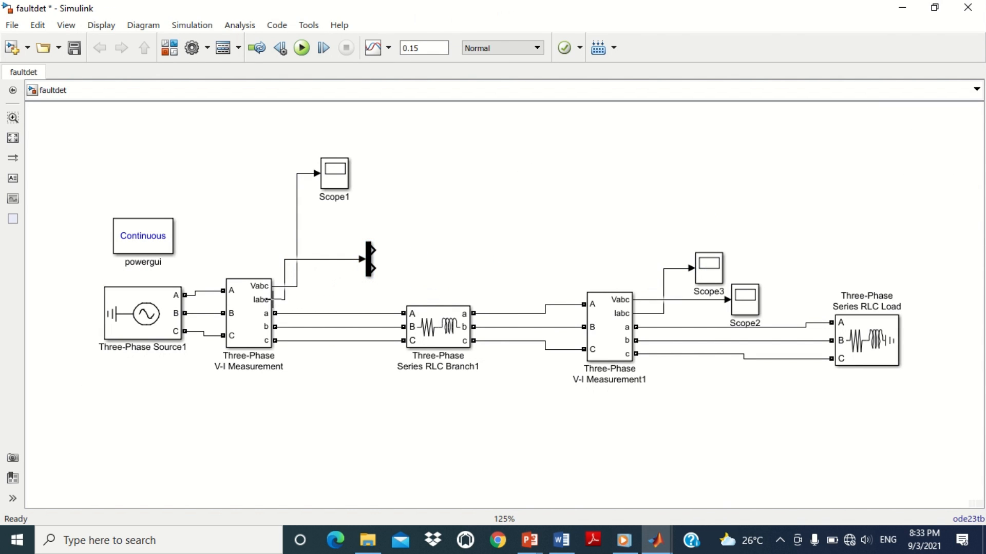
left_click_drag(310, 260, 312, 297)
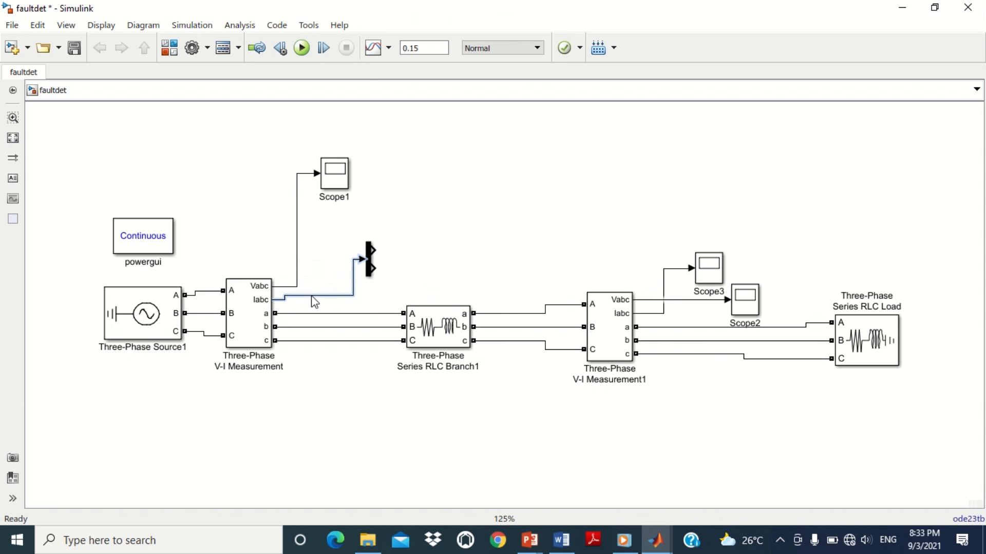
Step: Set the Demux block's number of outputs to 3
double_click(367, 264)
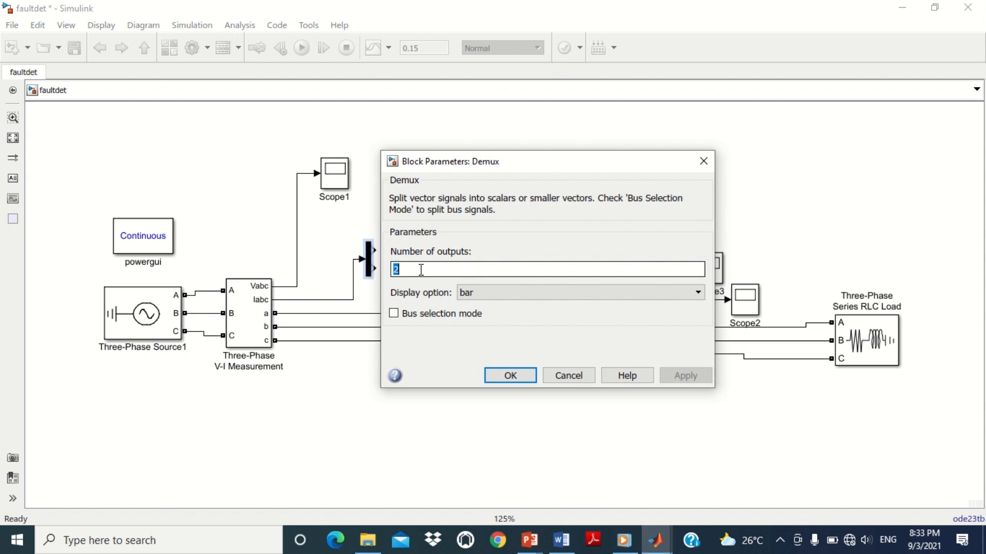
type("3")
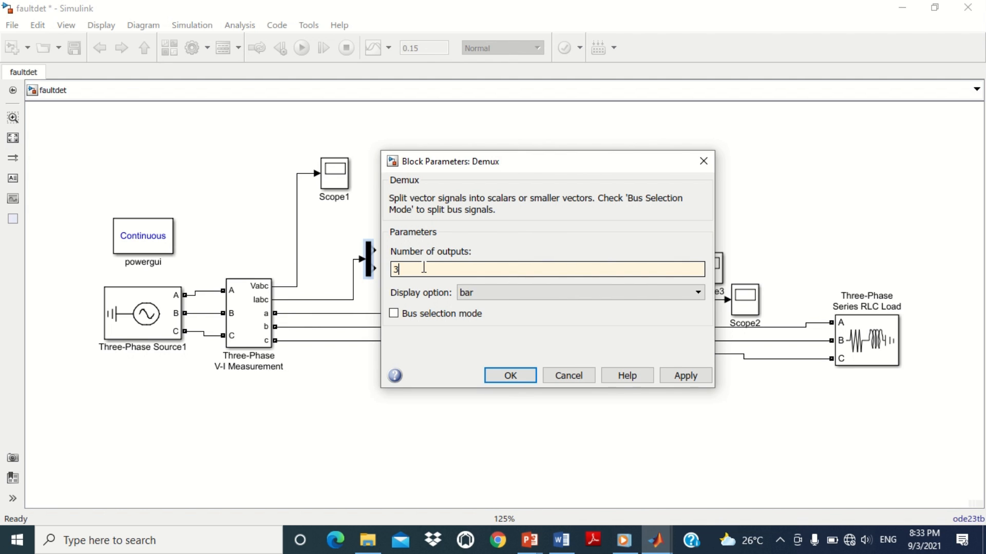
left_click(697, 381)
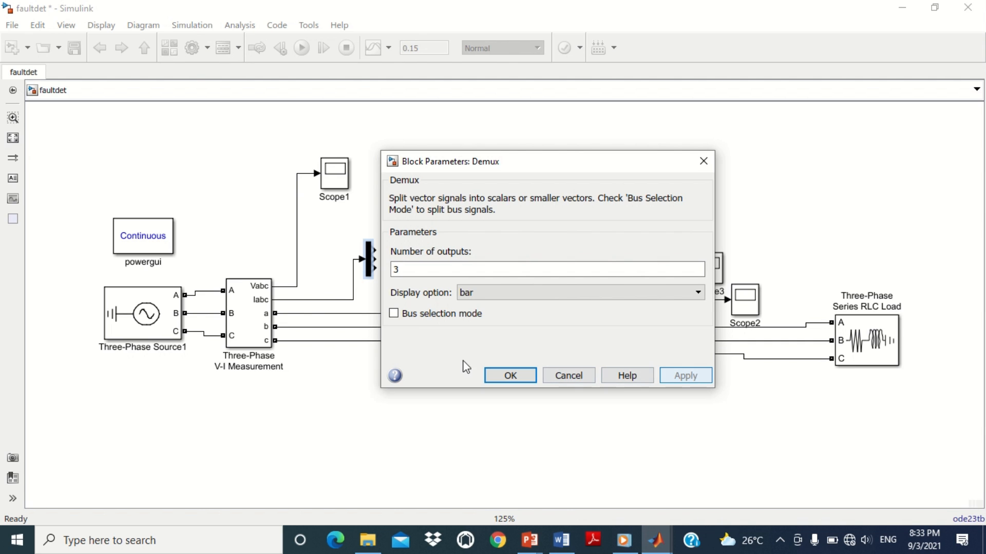
left_click(500, 377)
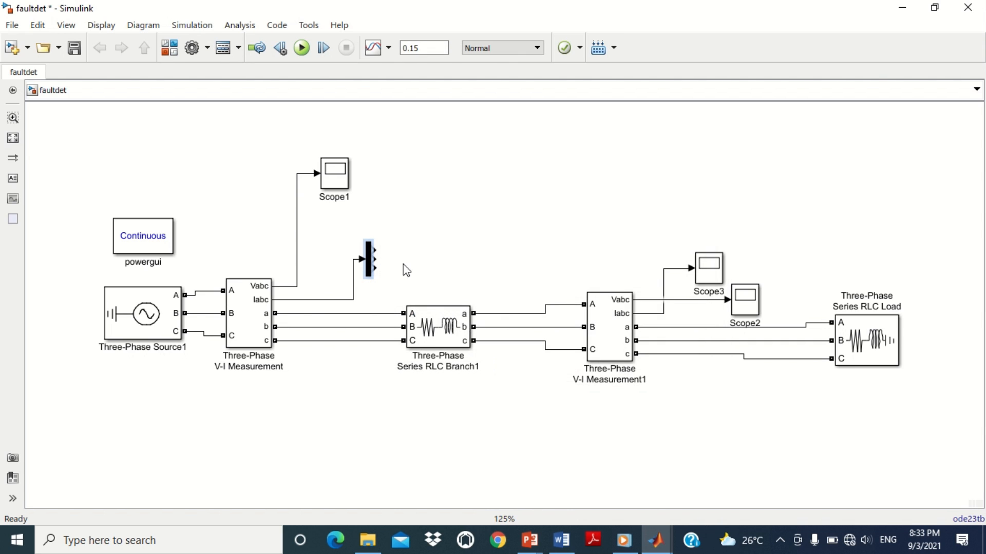
Step: Add a To Workspace block from the Sinks library above the Demux and connect it to the Demux's first output
left_click(375, 260)
key("ctrl+shift+l")
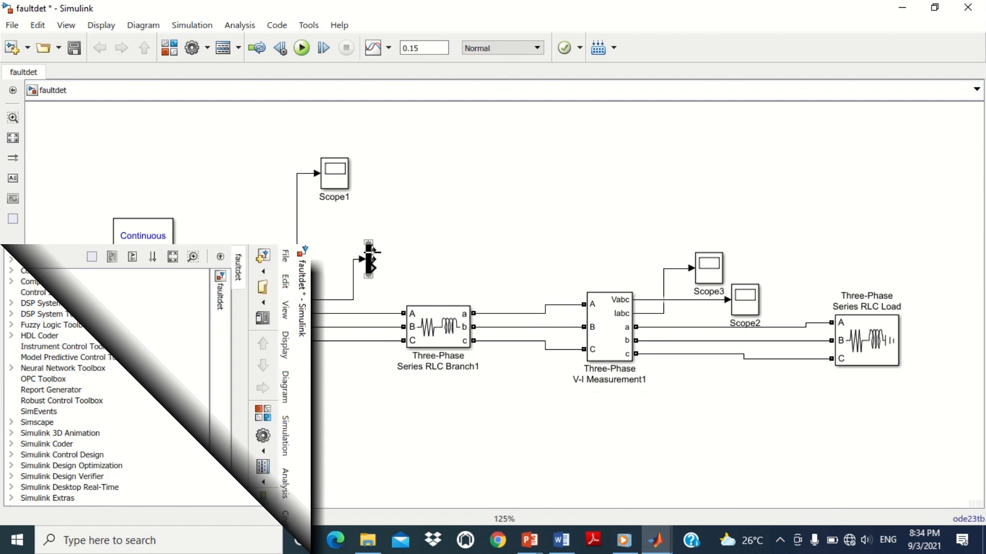
left_click(537, 132)
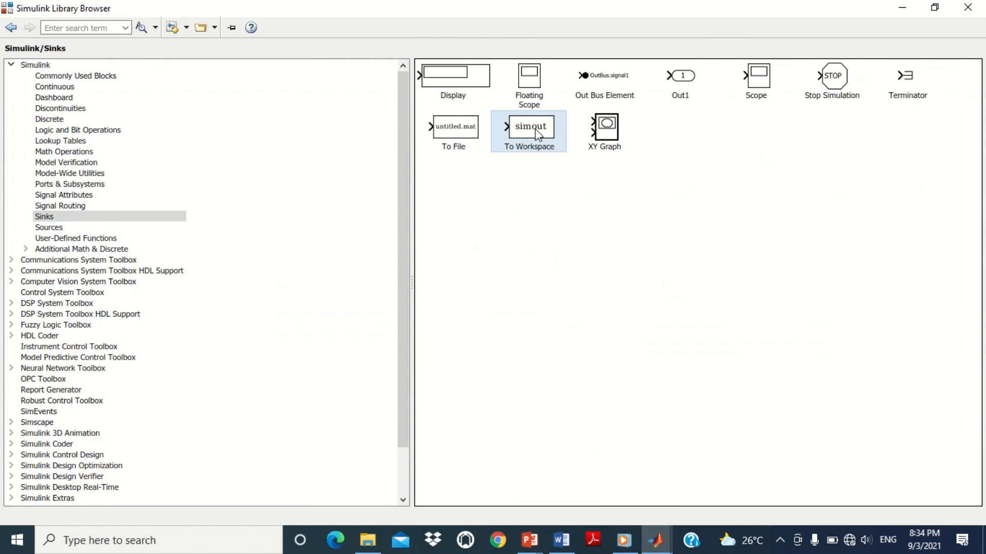
right_click(538, 131)
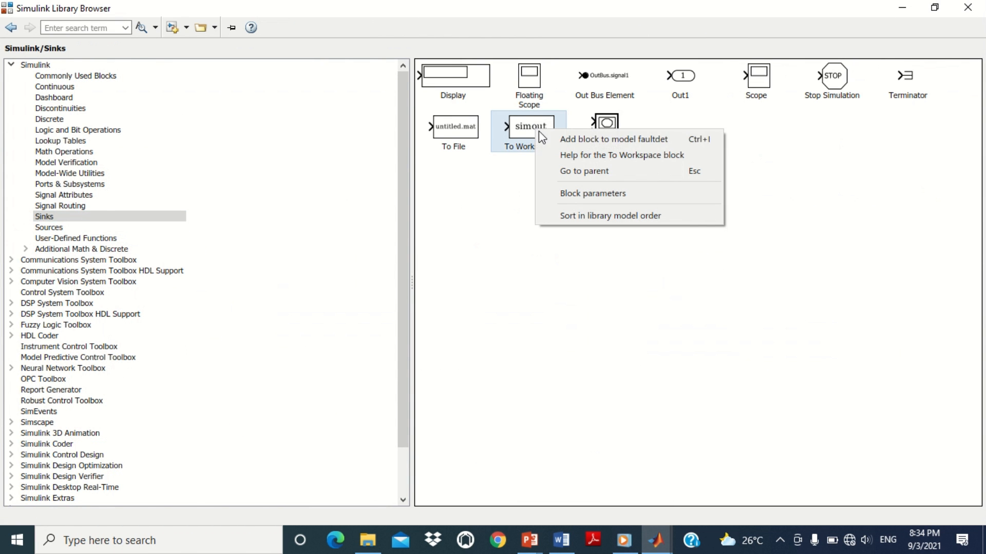
left_click(594, 140)
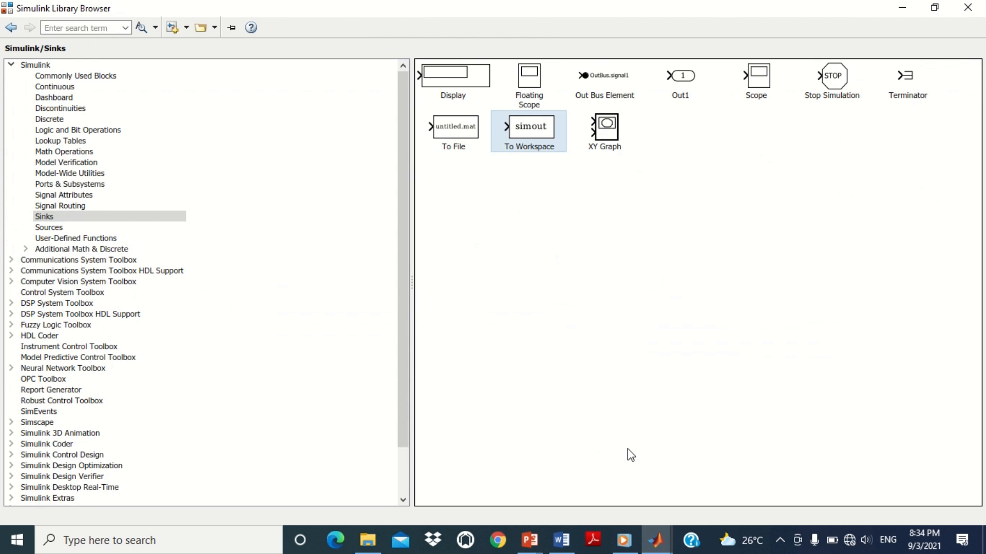
left_click_drag(504, 303, 520, 176)
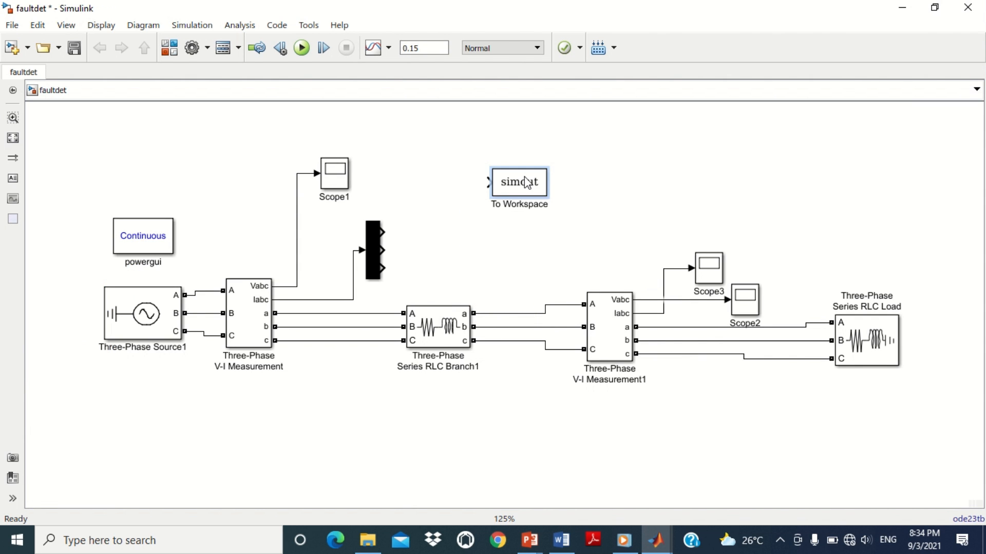
left_click(525, 255)
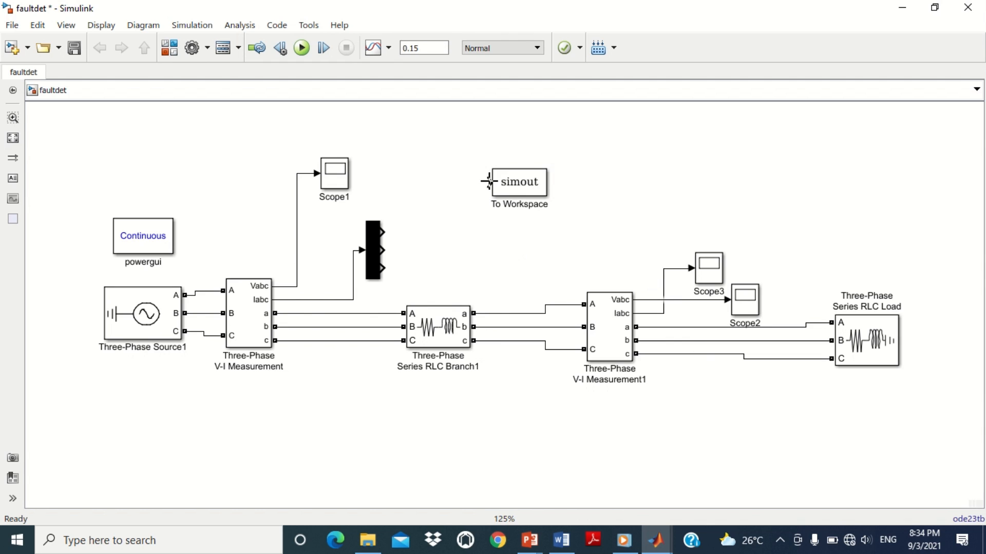
left_click_drag(488, 183, 392, 231)
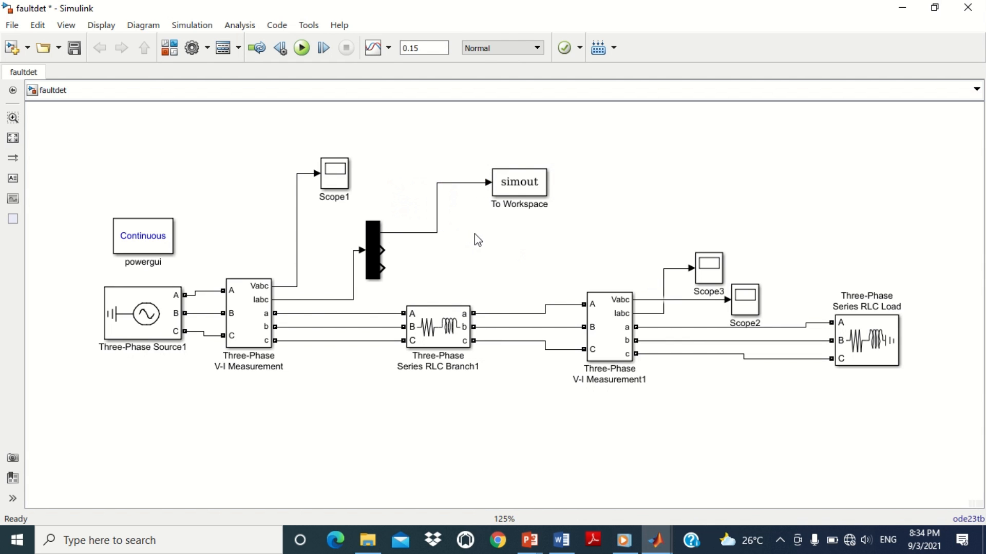
Step: Set the To Workspace block's variable name to current1 and its save format to Array
double_click(524, 188)
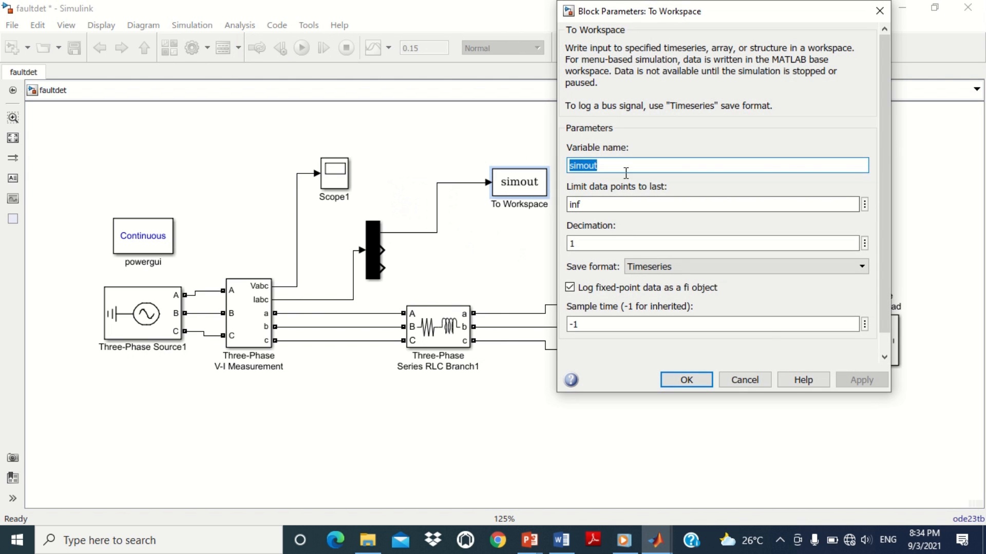
type("cur")
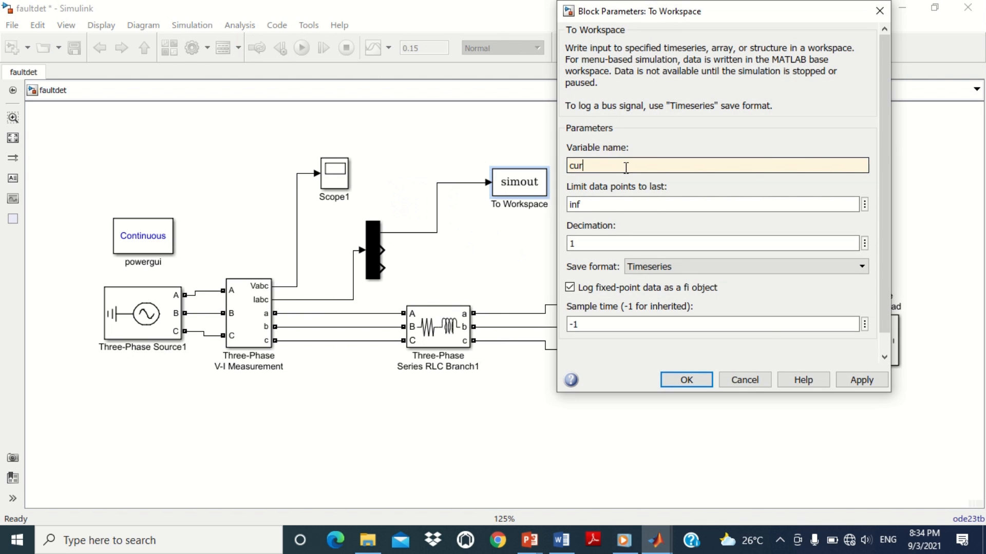
type("rent1")
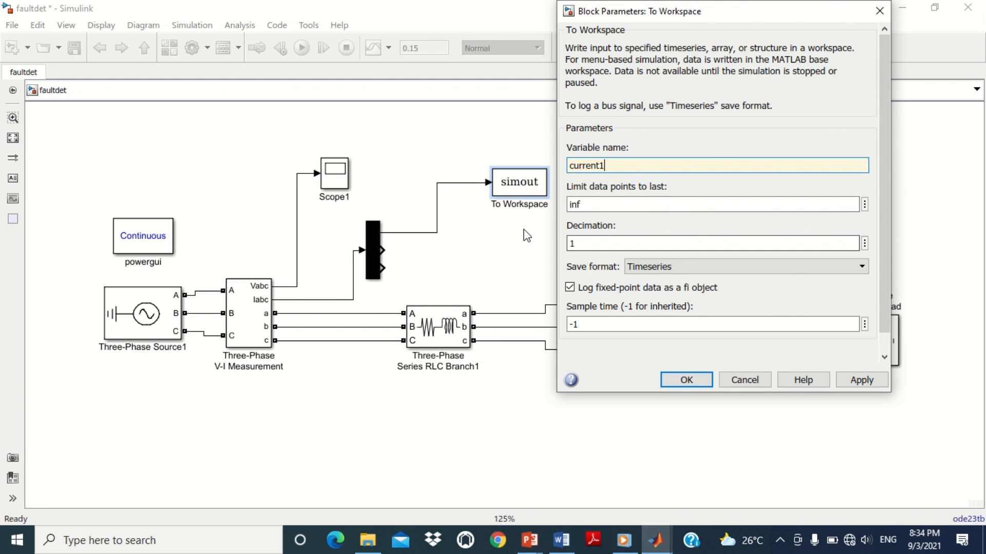
left_click(639, 267)
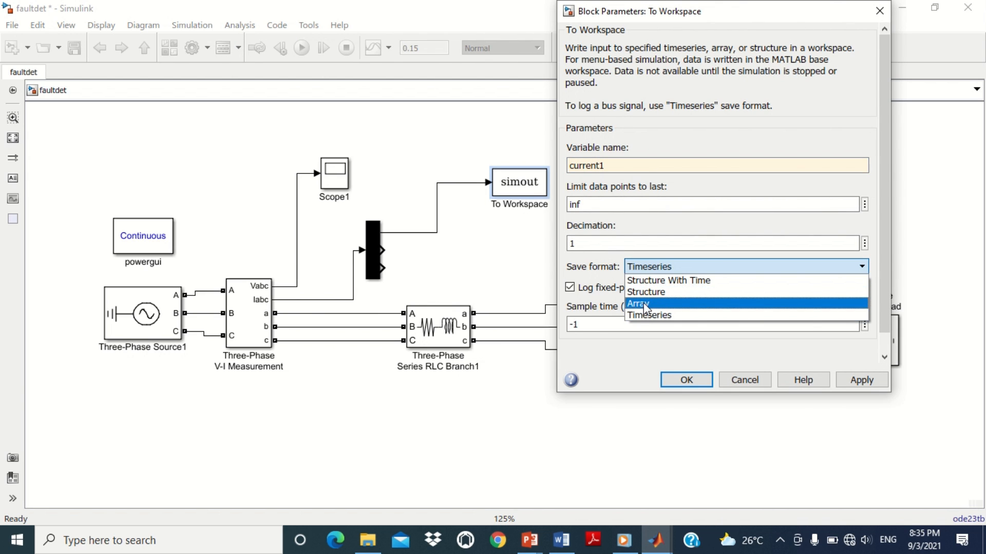
left_click(643, 303)
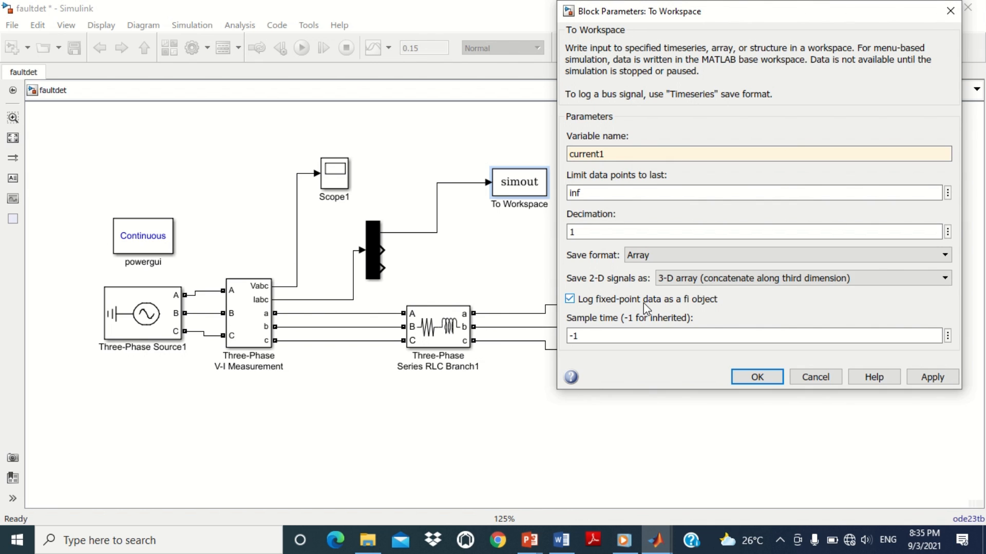
left_click(933, 377)
left_click(757, 377)
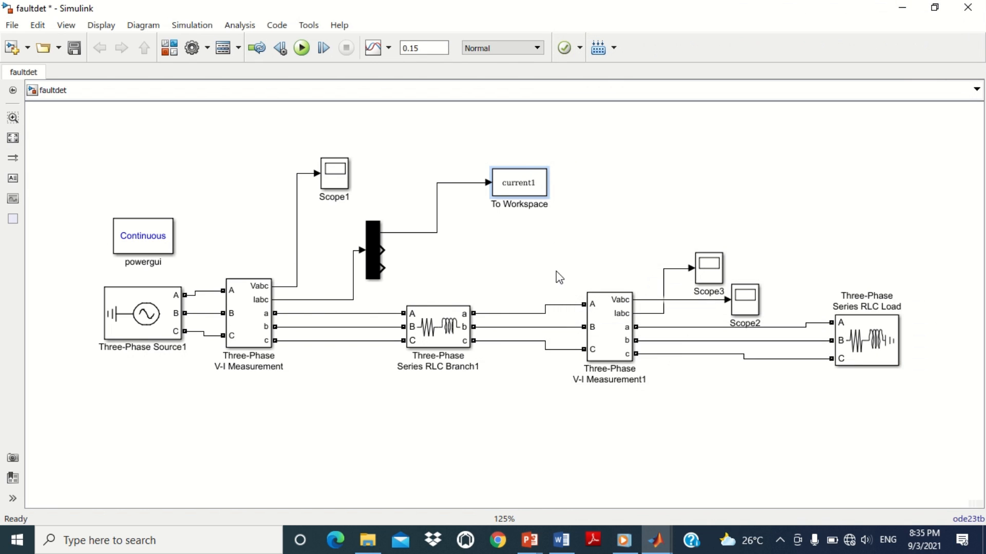
Step: Duplicate the To Workspace block and connect the copy to the Demux's second output
left_click(627, 184)
left_click(539, 189)
left_click_drag(539, 188, 381, 252)
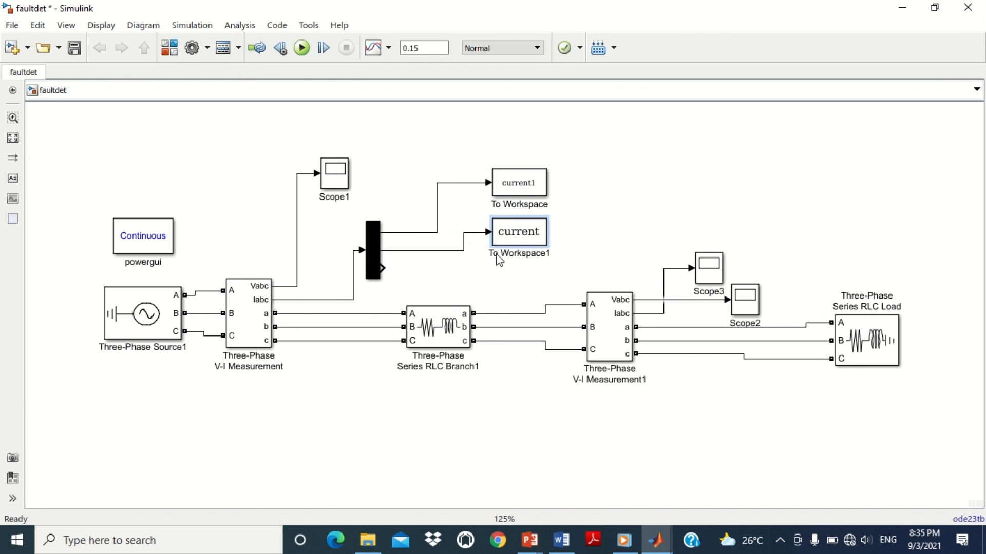
Step: Rename the second To Workspace block's variable to current2
left_click(527, 238)
double_click(527, 238)
left_click(598, 207)
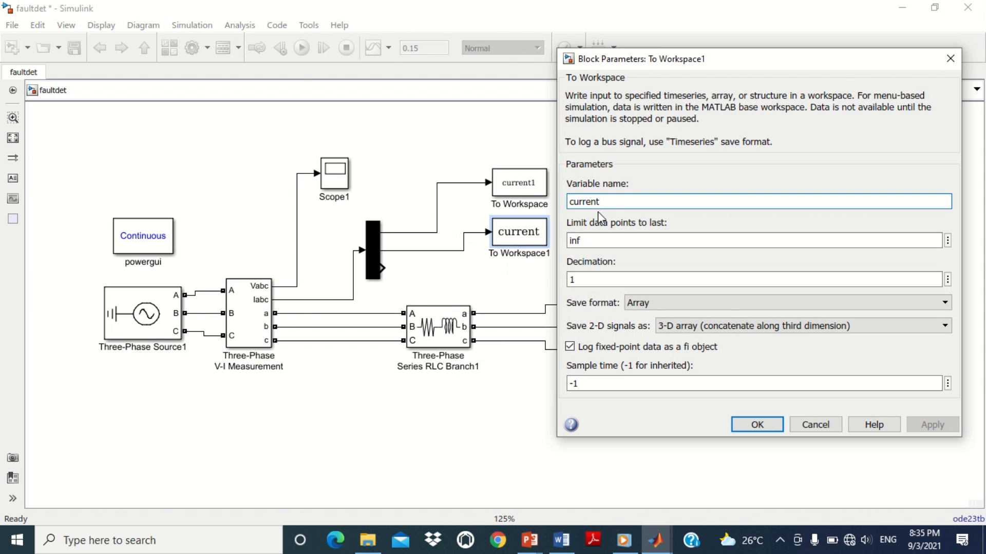
type("2")
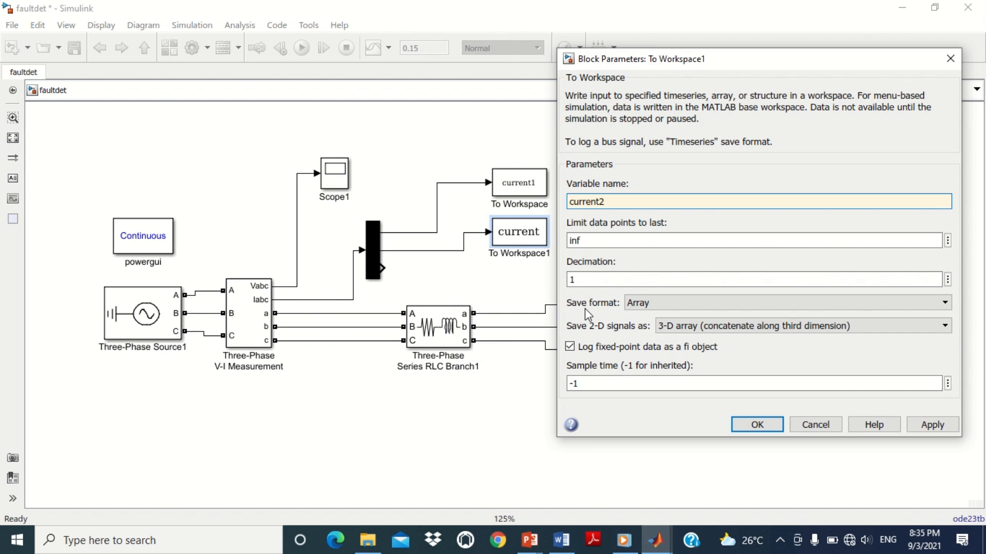
left_click(753, 425)
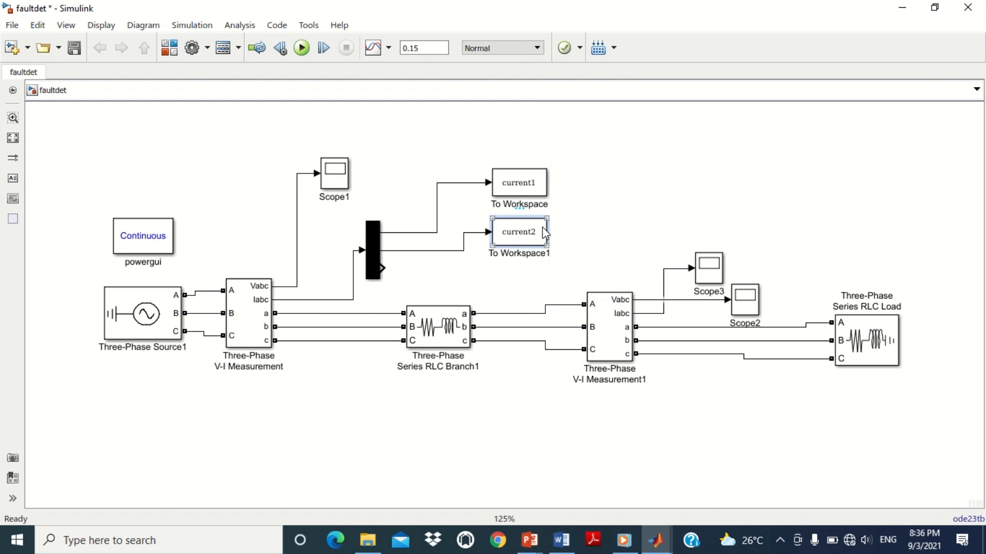
Step: Add a third To Workspace copy wired to the Demux's third output, moving the first two blocks higher
left_click_drag(542, 227, 532, 286)
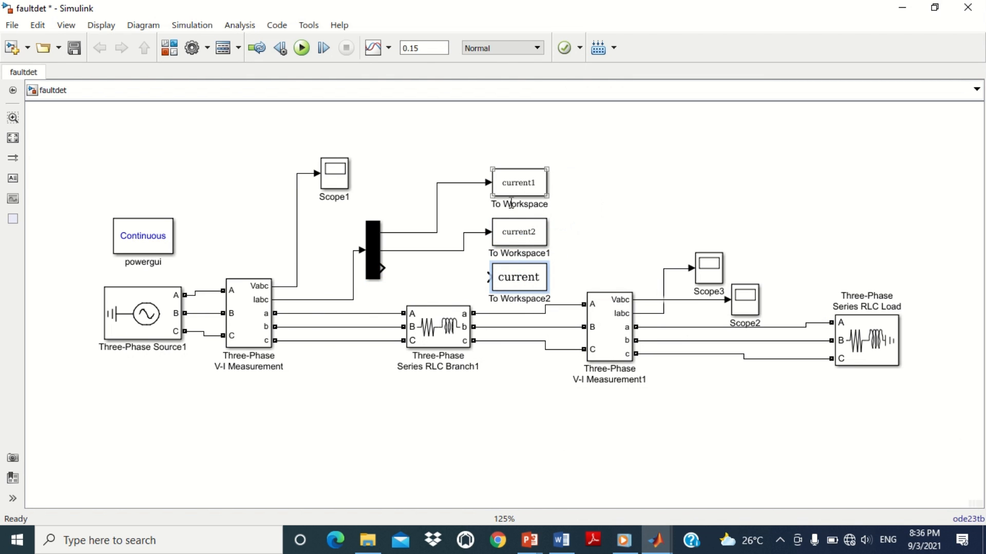
left_click_drag(519, 183, 520, 138)
left_click_drag(521, 238, 521, 195)
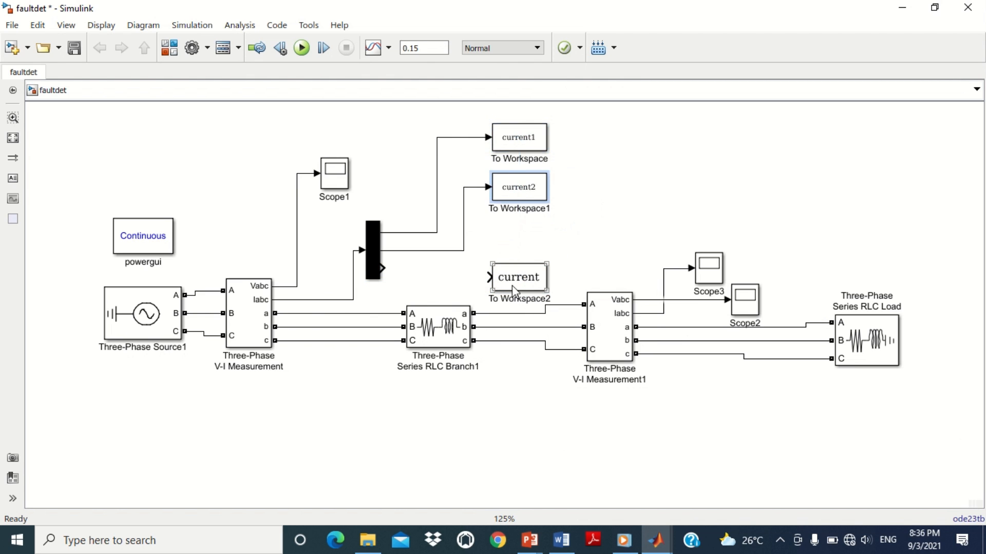
left_click_drag(519, 278, 381, 268)
Step: Rename the third To Workspace block's variable to current3
left_click(520, 251)
double_click(519, 252)
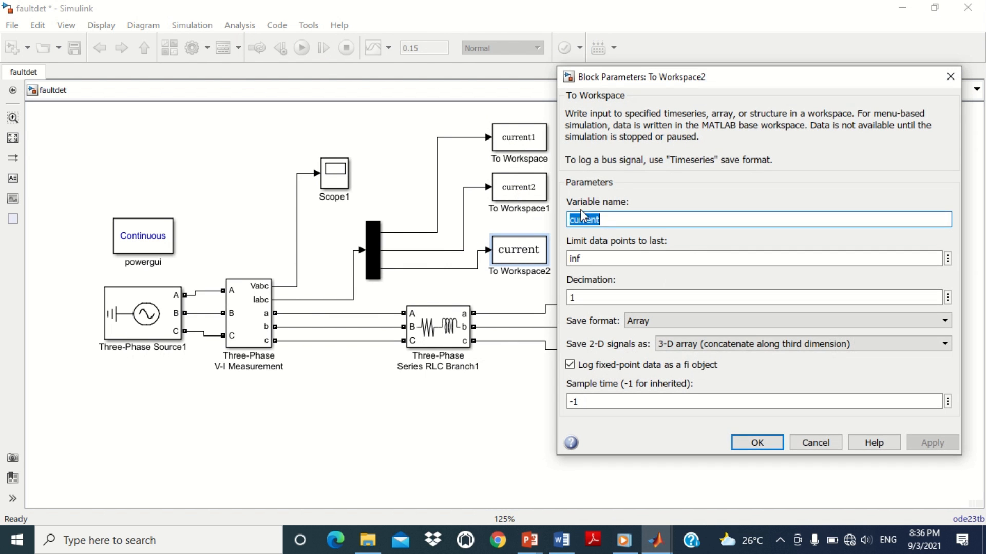
left_click(611, 219)
type("3")
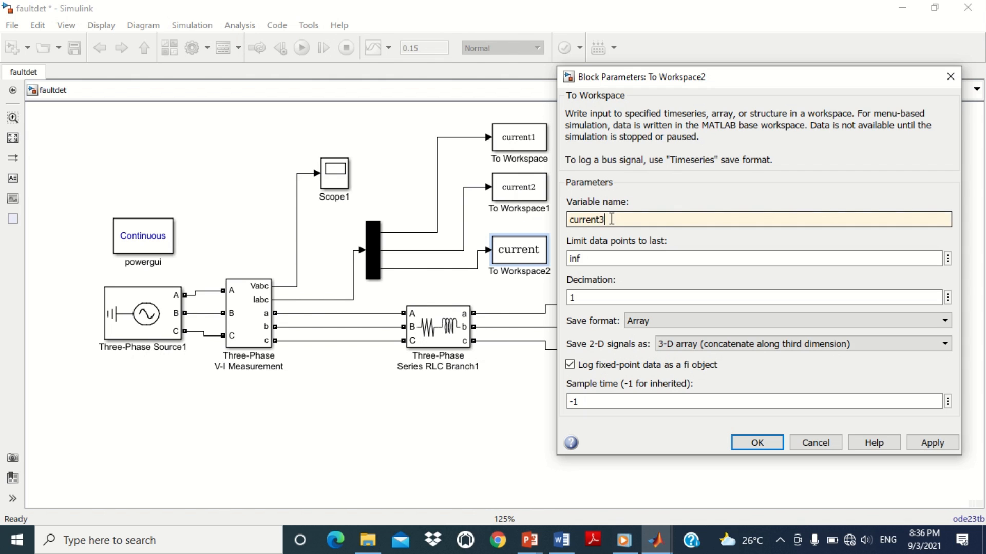
left_click(754, 443)
left_click(333, 186)
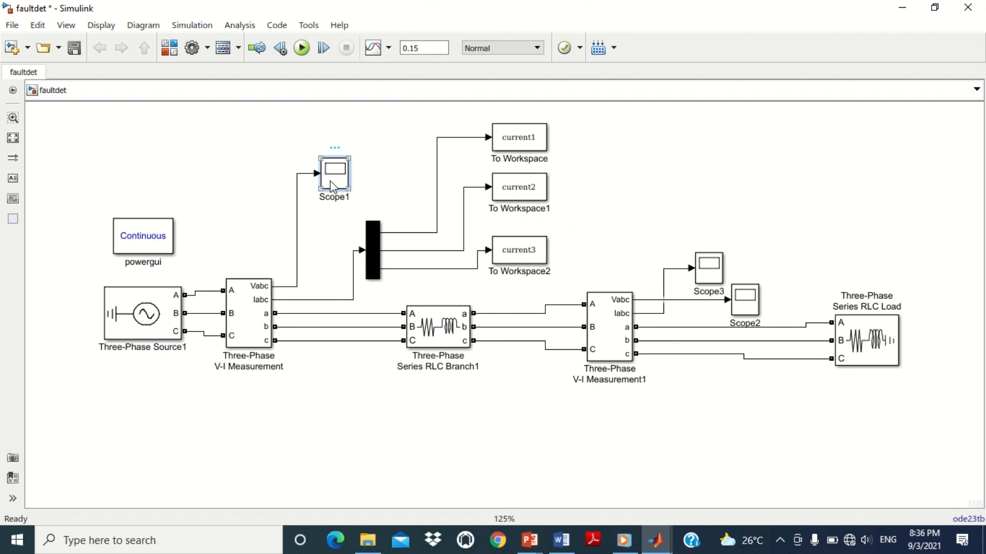
Step: Copy Scope1 as a new scope and set its number of input ports to 3
left_click_drag(333, 186, 701, 179)
double_click(695, 174)
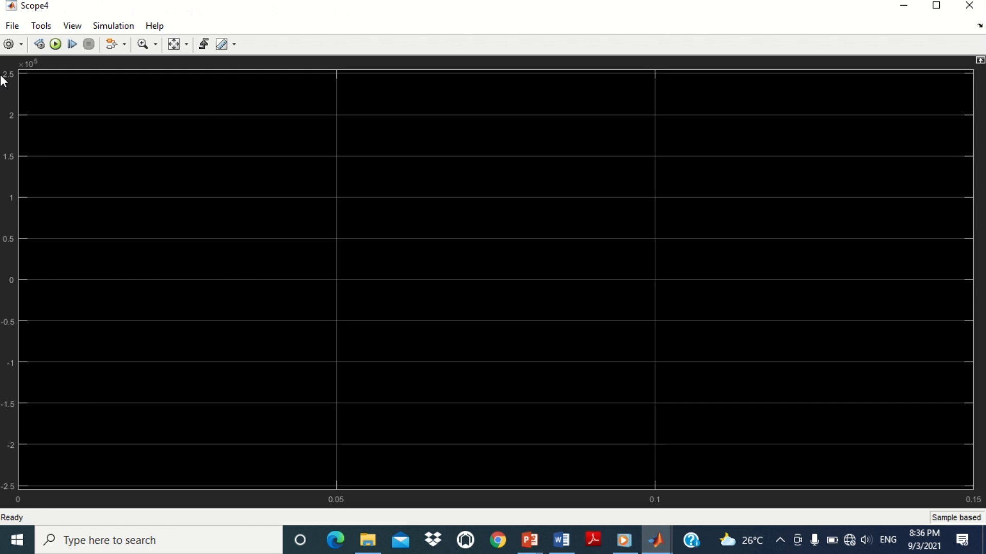
left_click(7, 44)
double_click(483, 234)
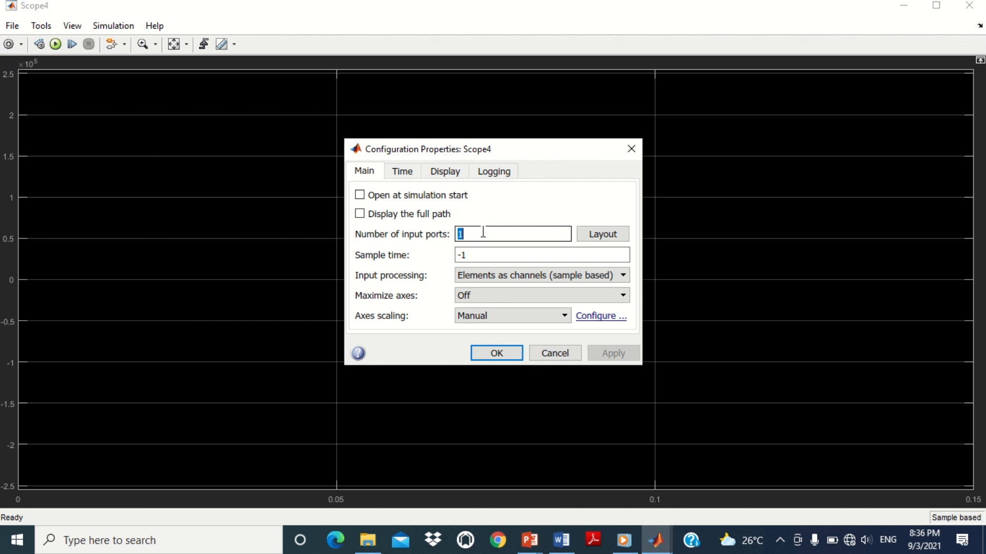
type("3")
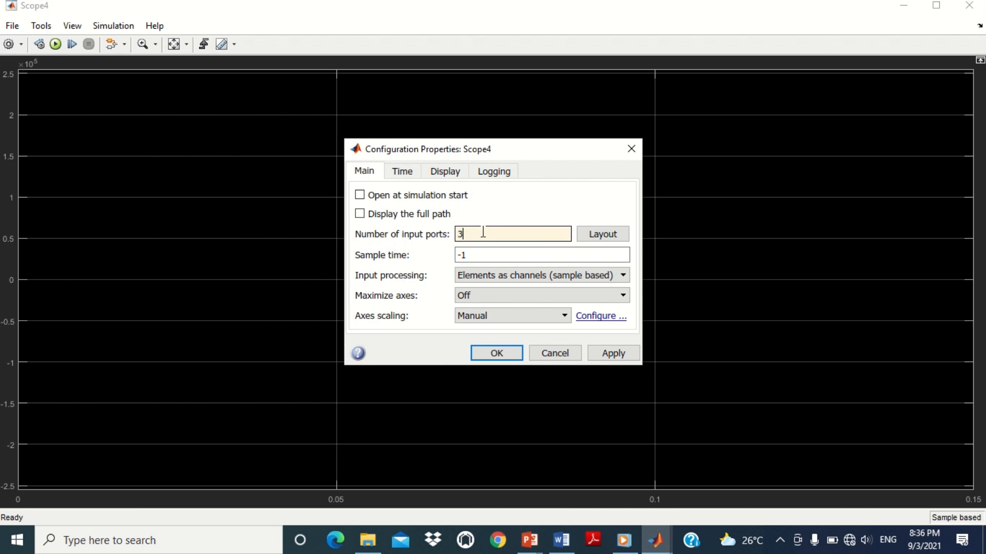
left_click(496, 356)
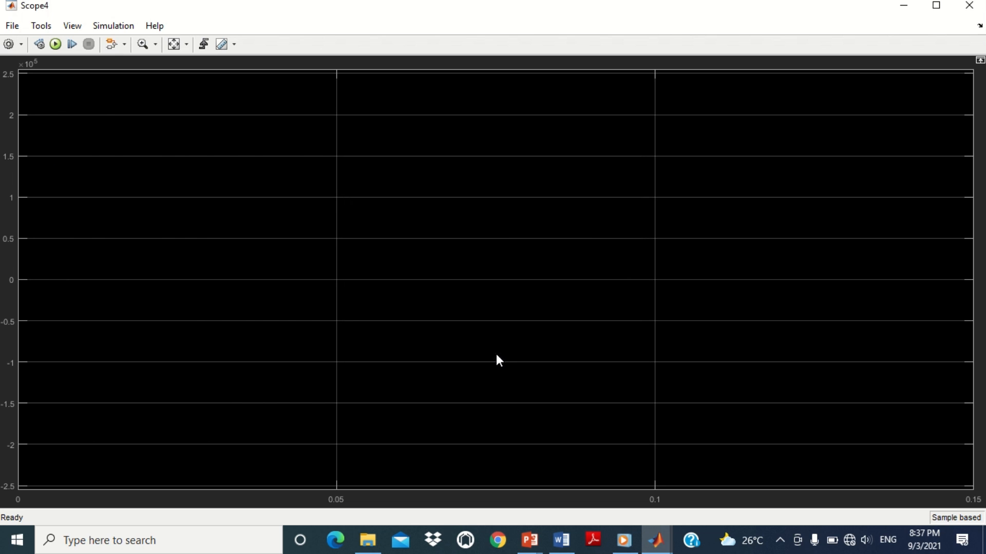
left_click(968, 6)
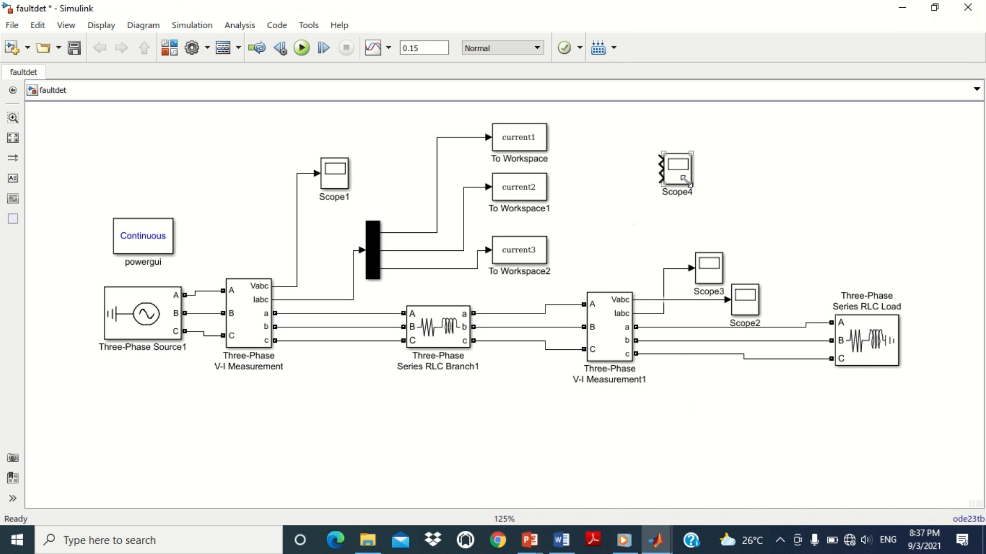
Step: Wire the three Demux output branches to the three inputs of Scope4
left_click_drag(693, 186, 696, 204)
left_click_drag(660, 161, 459, 136)
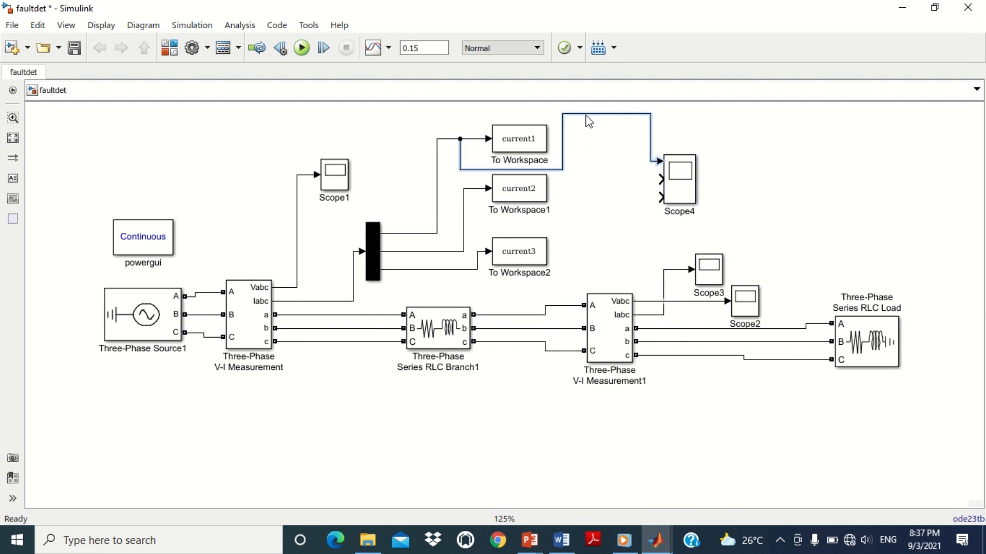
scroll(564, 164, "up", 1)
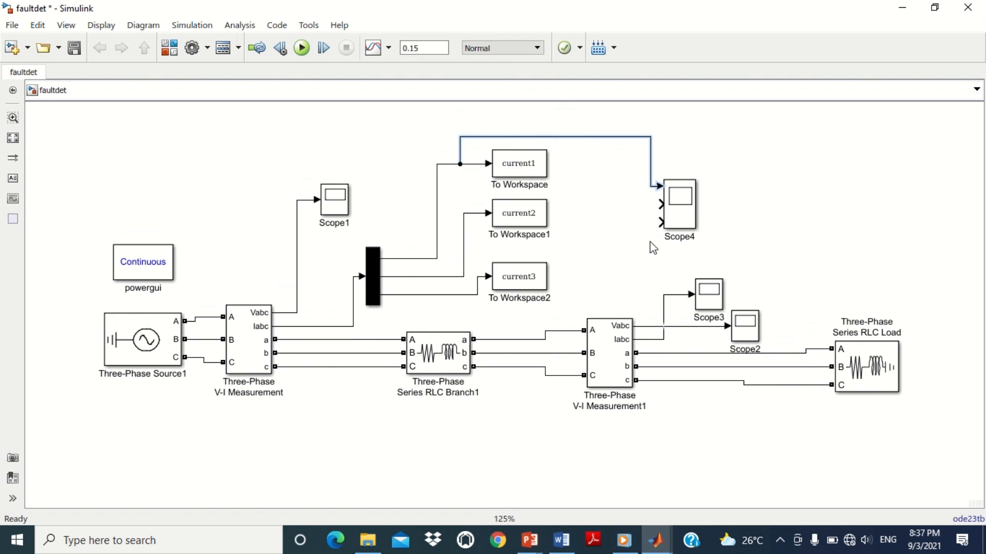
mouse_move(662, 204)
left_mouse_down()
mouse_move(519, 242)
mouse_move(464, 234)
left_mouse_up()
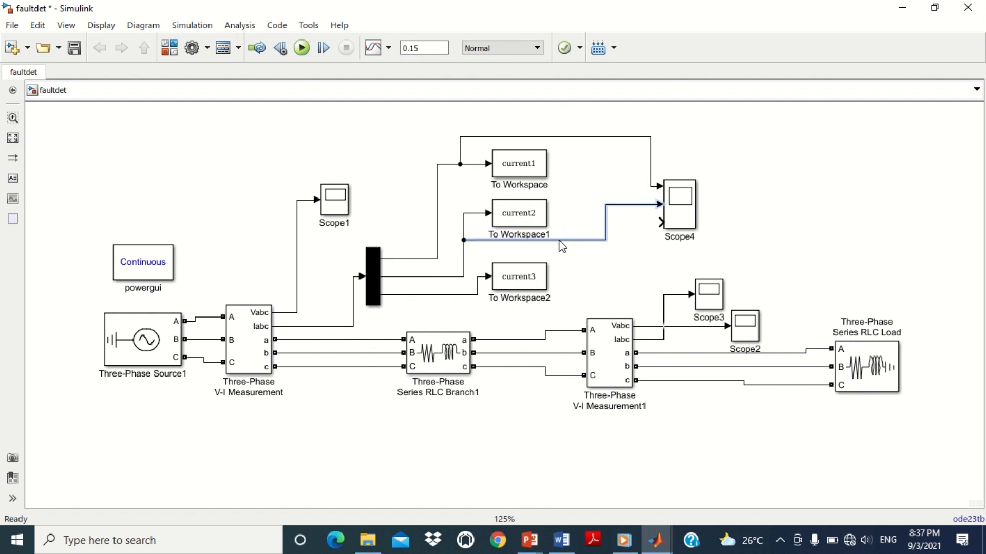
left_click_drag(661, 222, 457, 294)
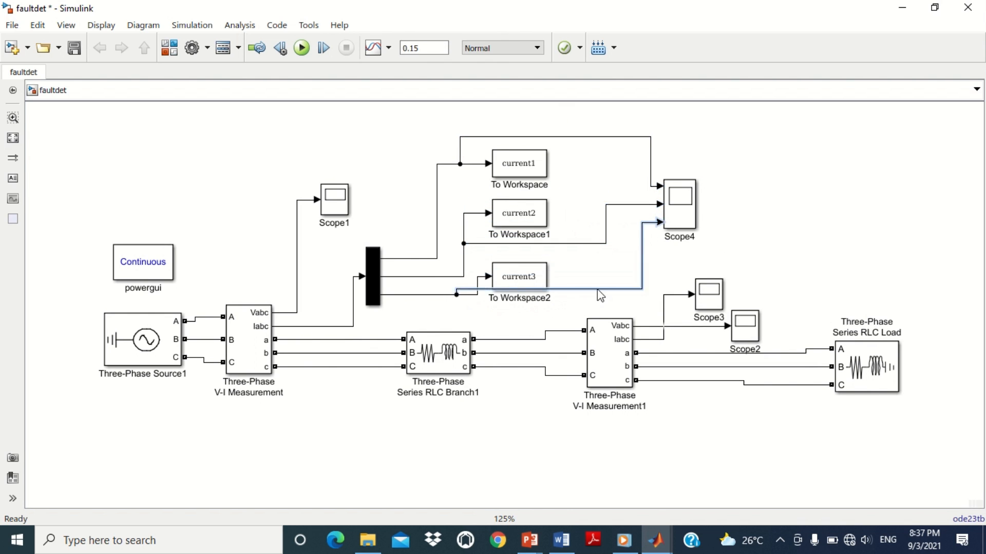
left_click(736, 249)
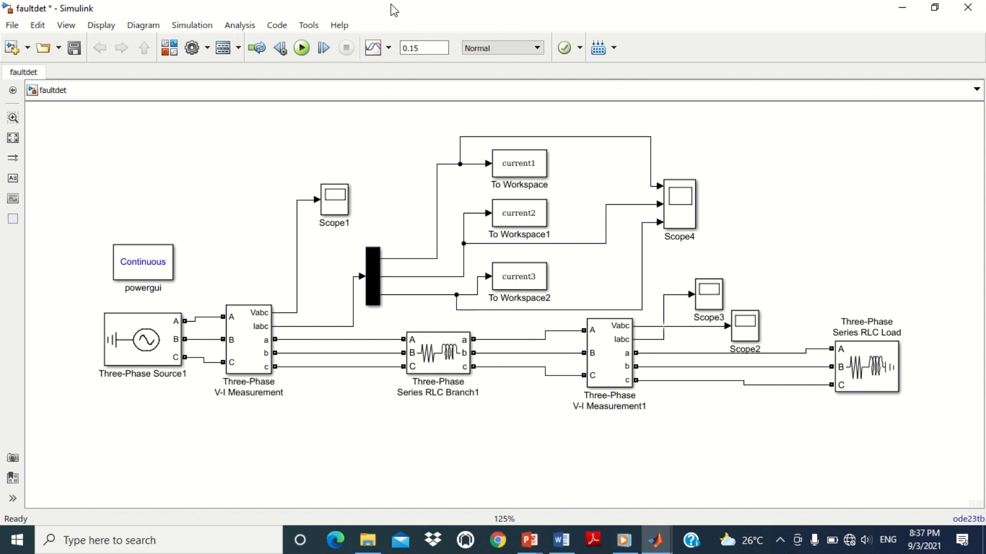
left_click(190, 410)
key("ctrl+1")
left_click(112, 392)
mouse_move(135, 254)
left_mouse_down()
mouse_move(242, 351)
mouse_move(304, 390)
left_mouse_up()
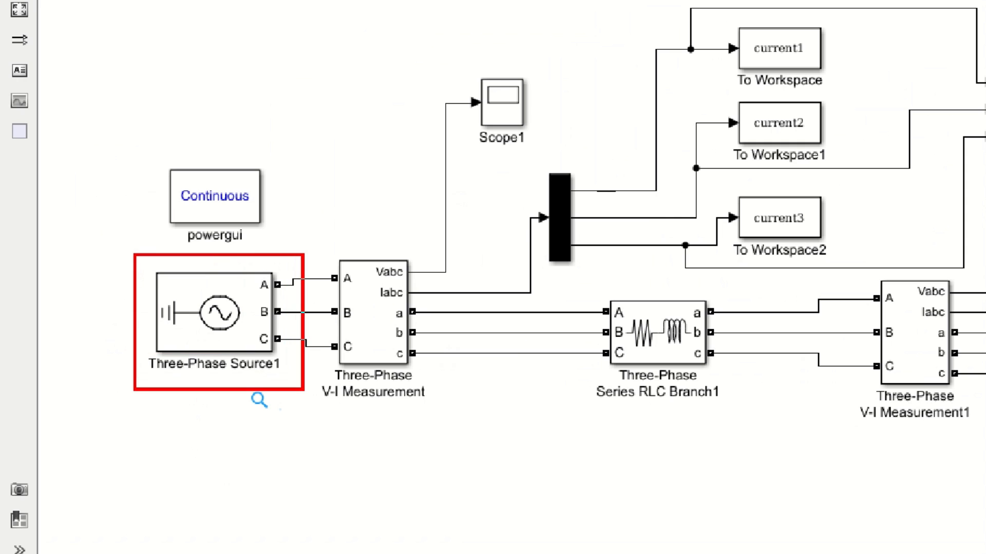
left_click_drag(149, 290, 190, 330)
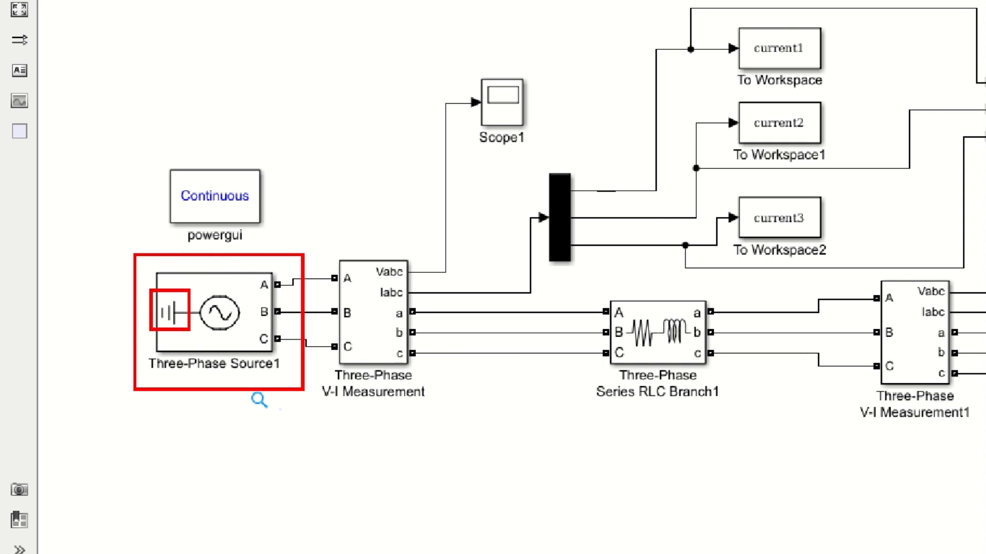
key("Escape")
Step: Set the Three-Phase Source1 configuration to Yn
double_click(142, 336)
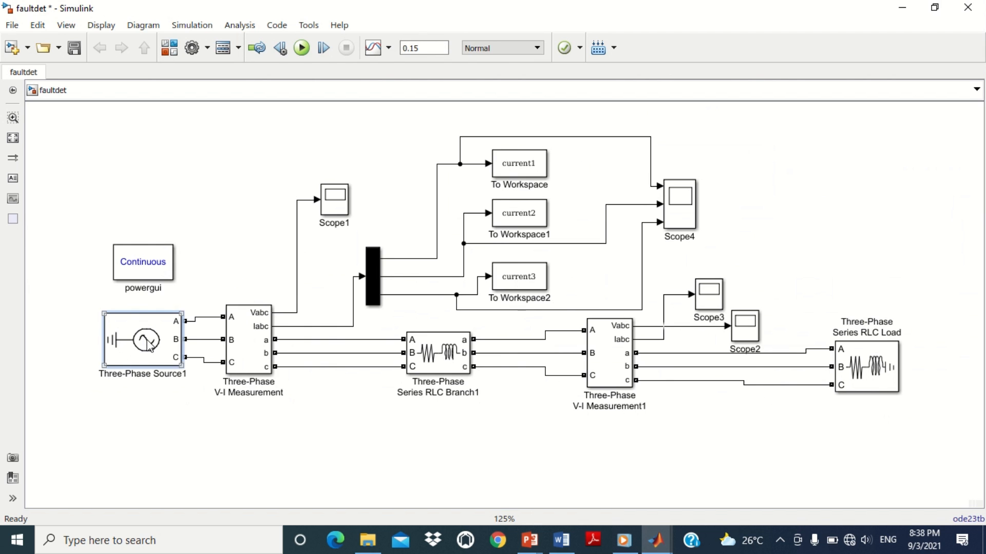
left_click(382, 213)
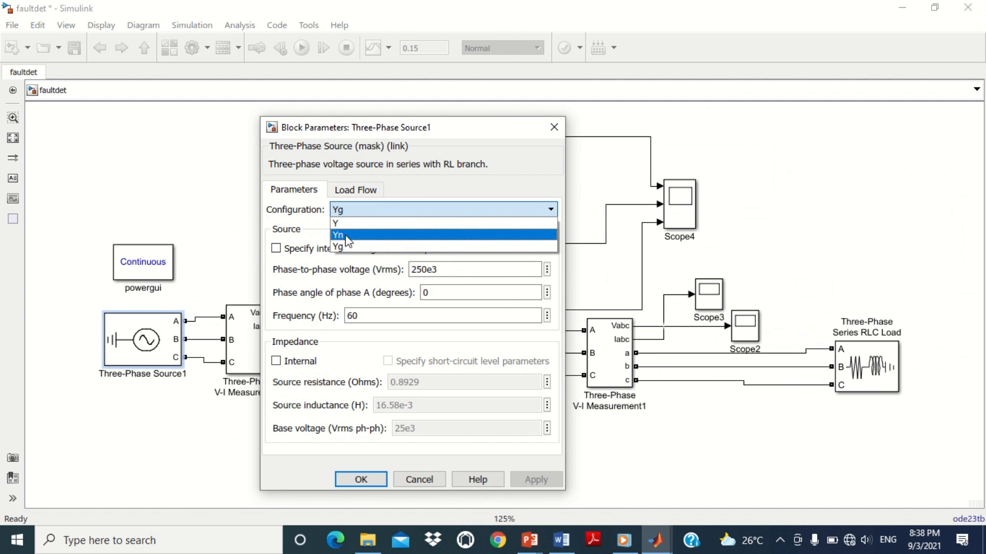
left_click(347, 235)
key("ctrl+1")
left_click_drag(318, 198, 404, 228)
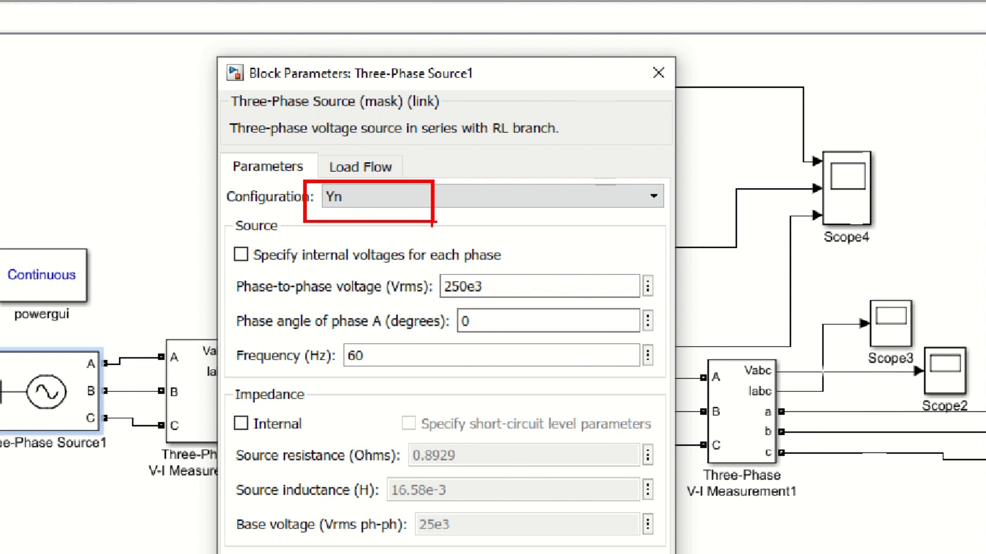
key("Escape")
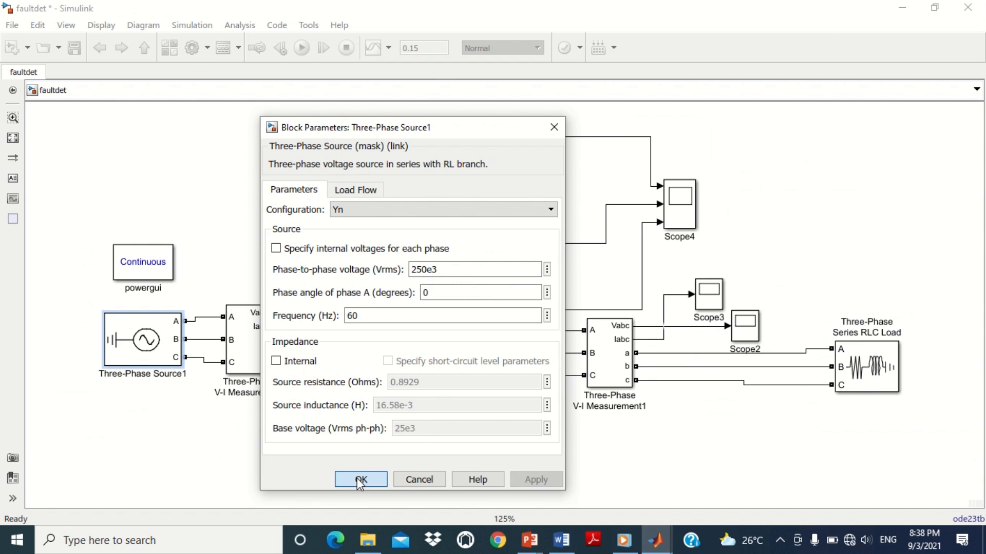
left_click(359, 477)
key("ctrl+1")
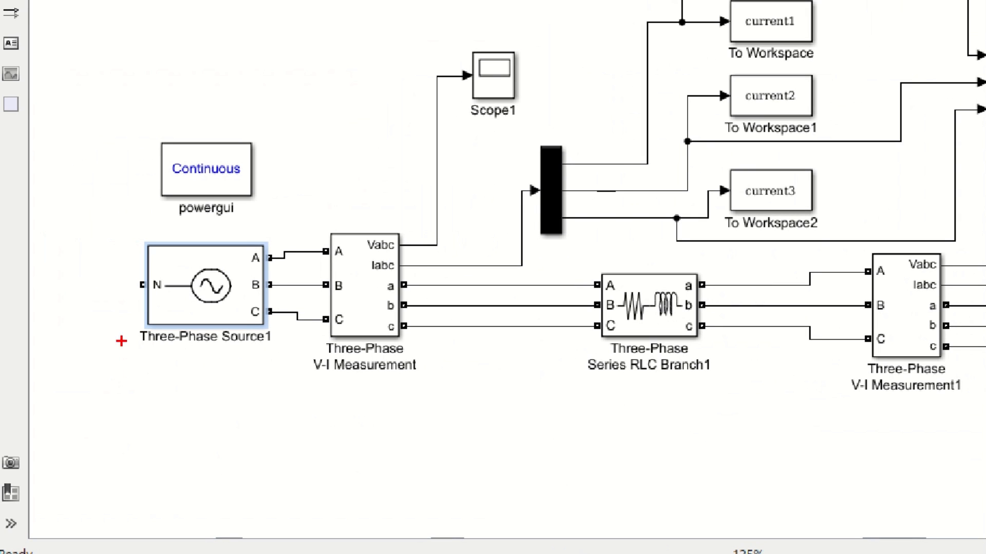
left_click_drag(116, 263, 177, 307)
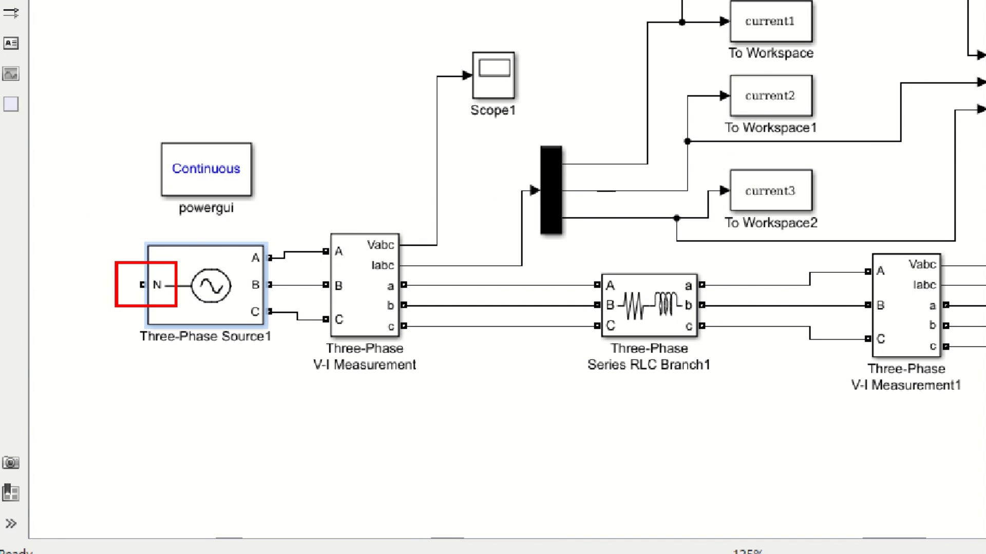
key("Escape")
Step: In the Library Browser, add the Current Measurement block from Simscape Power Systems Fundamental Blocks Measurements to faultdet
key("alt+Tab")
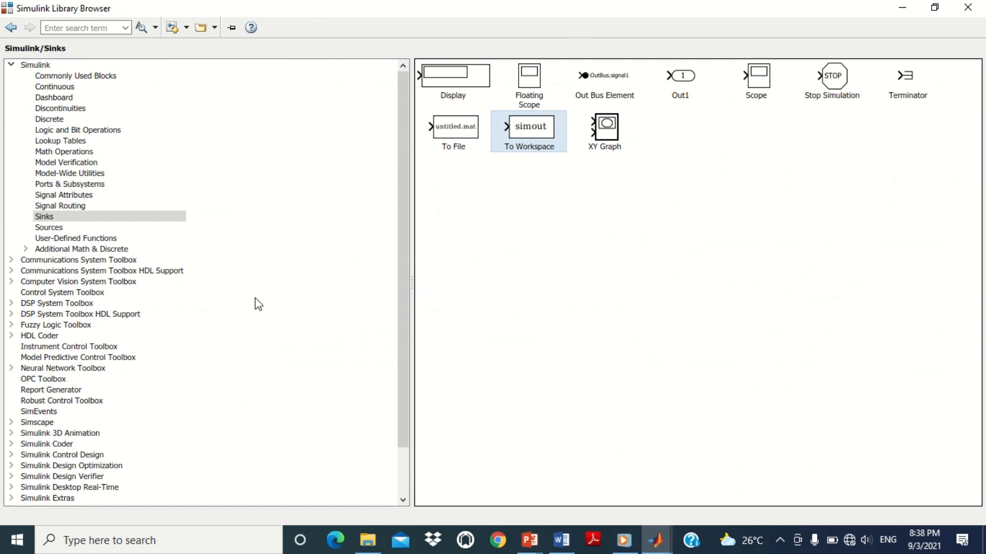
left_click_drag(399, 170, 400, 226)
left_click(37, 368)
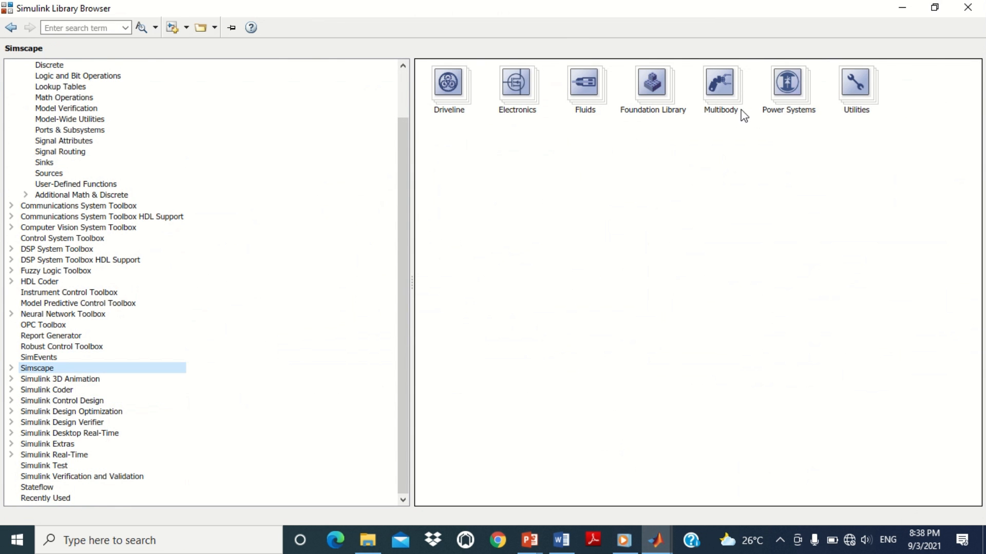
double_click(785, 82)
double_click(539, 97)
double_click(739, 91)
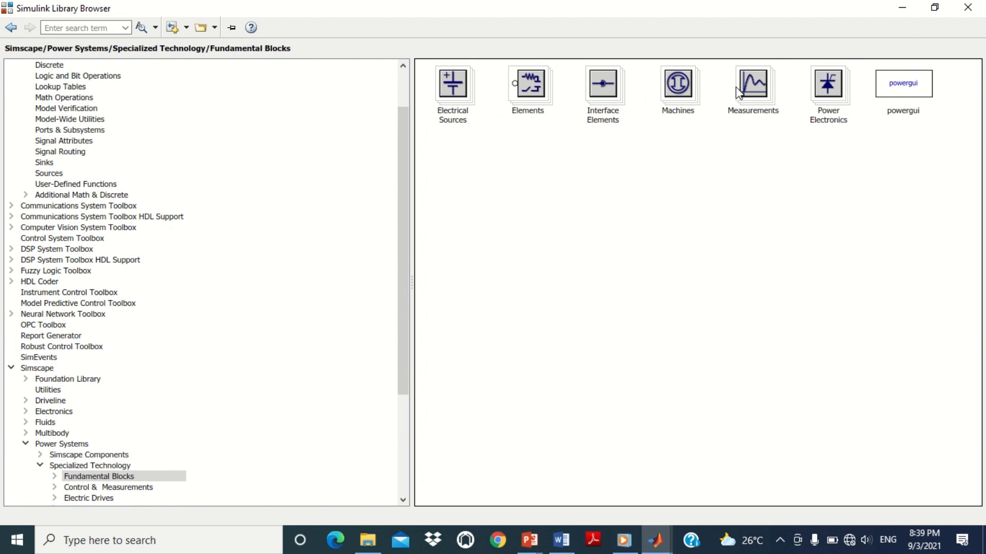
left_click(531, 91)
double_click(734, 95)
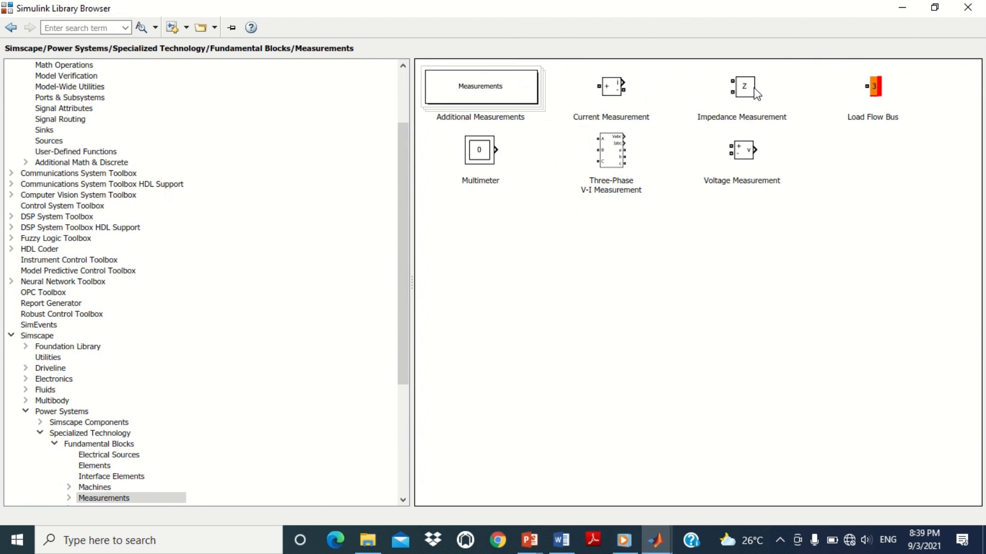
left_click(615, 89)
right_click(617, 85)
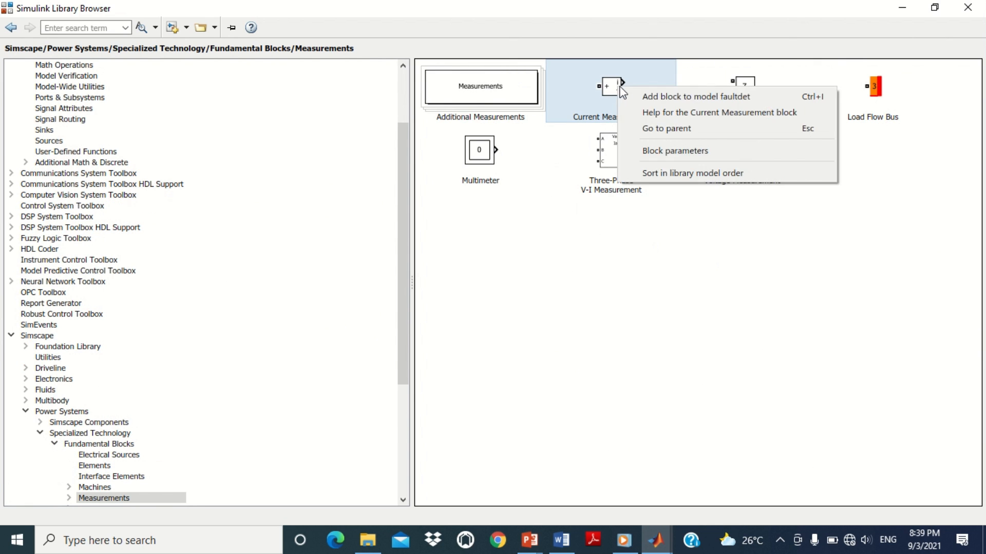
left_click(673, 96)
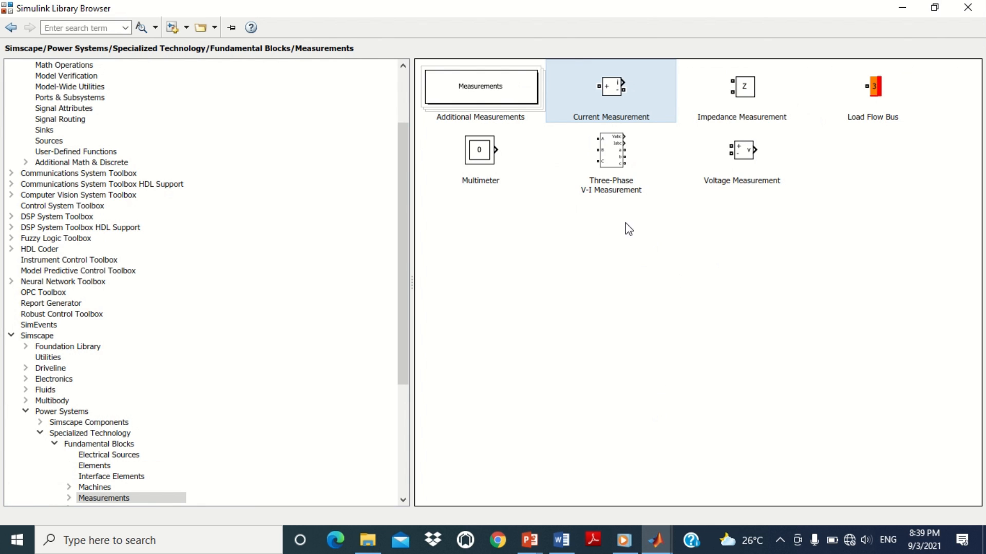
Step: Add a Ground block from the Fundamental Blocks Elements library to faultdet
left_click(11, 29)
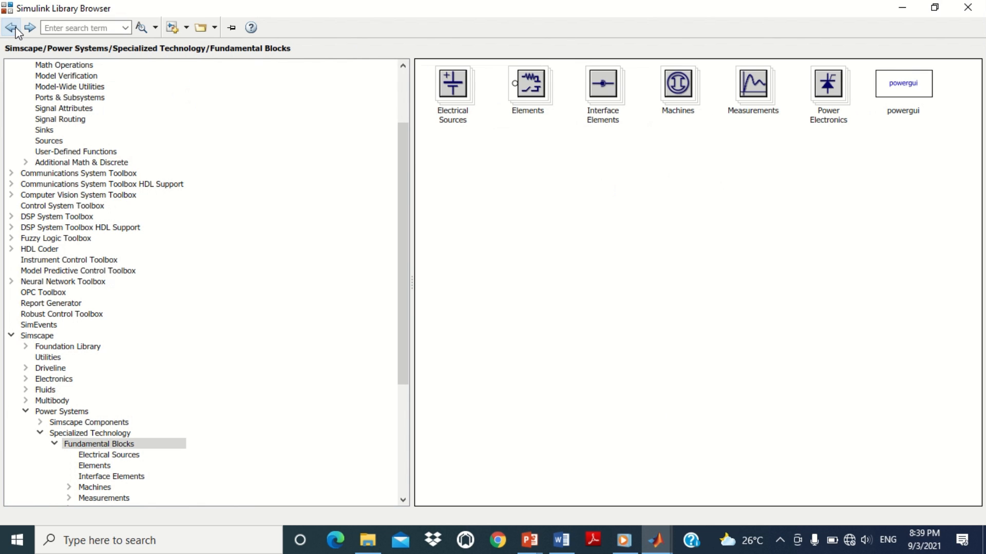
left_click(535, 83)
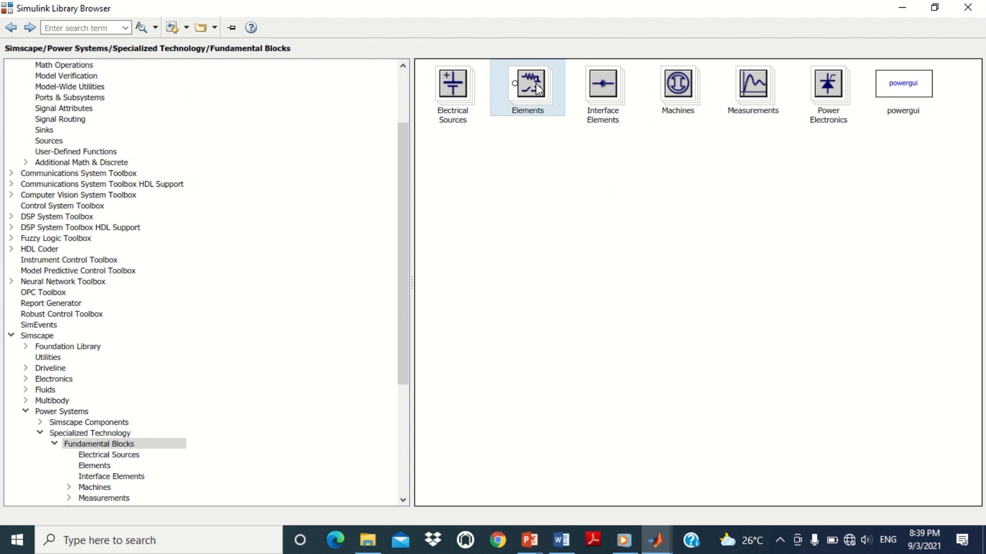
right_click(762, 80)
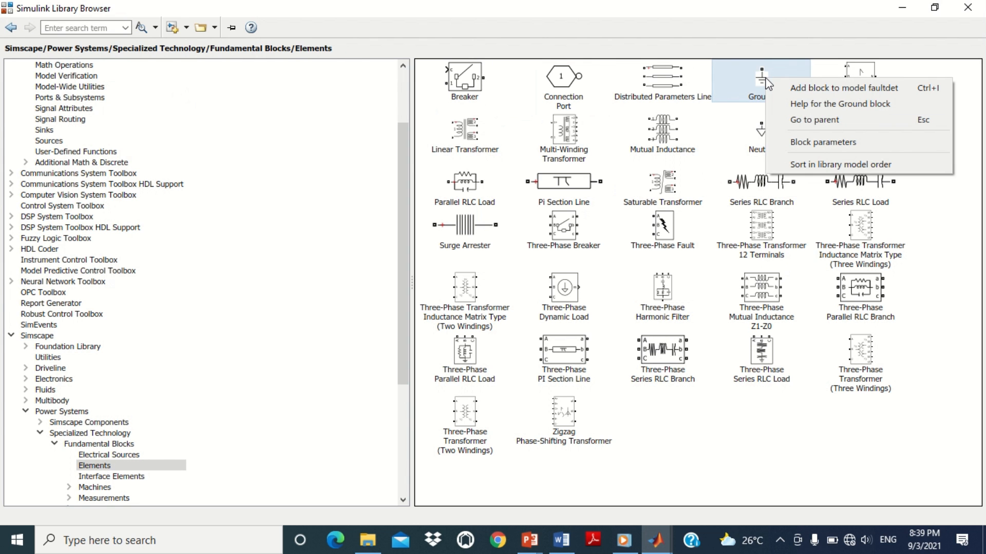
left_click(793, 87)
Step: Place Current Measurement and Ground below the source and wire the source's N terminal through the measurement to ground
left_click_drag(507, 308, 221, 486)
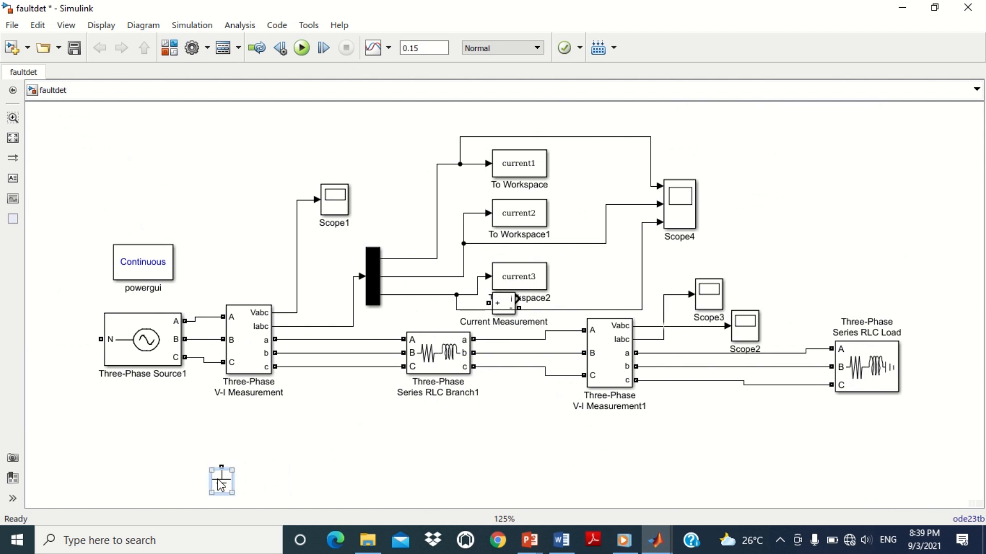
left_click_drag(505, 306, 118, 427)
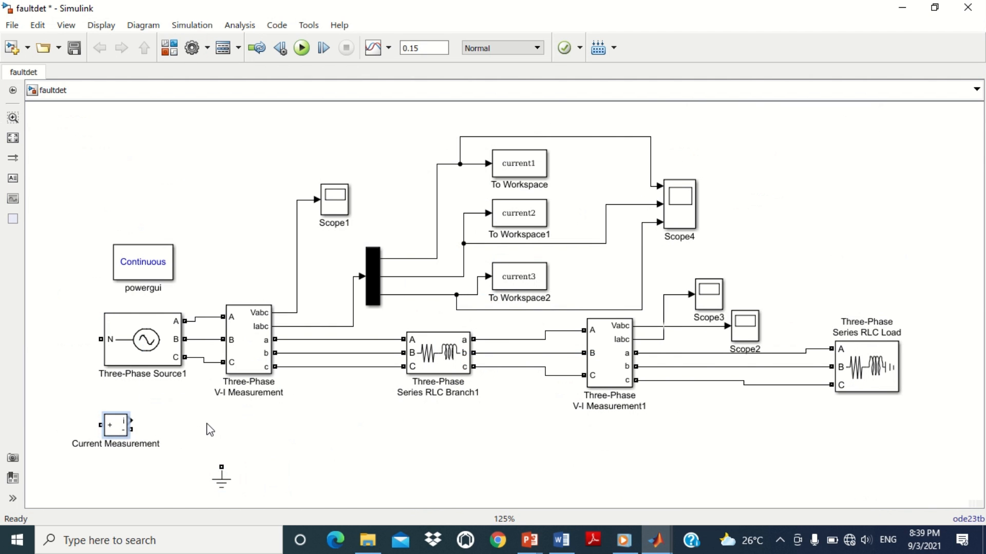
mouse_move(99, 340)
left_mouse_down()
mouse_move(77, 412)
mouse_move(94, 429)
left_mouse_up()
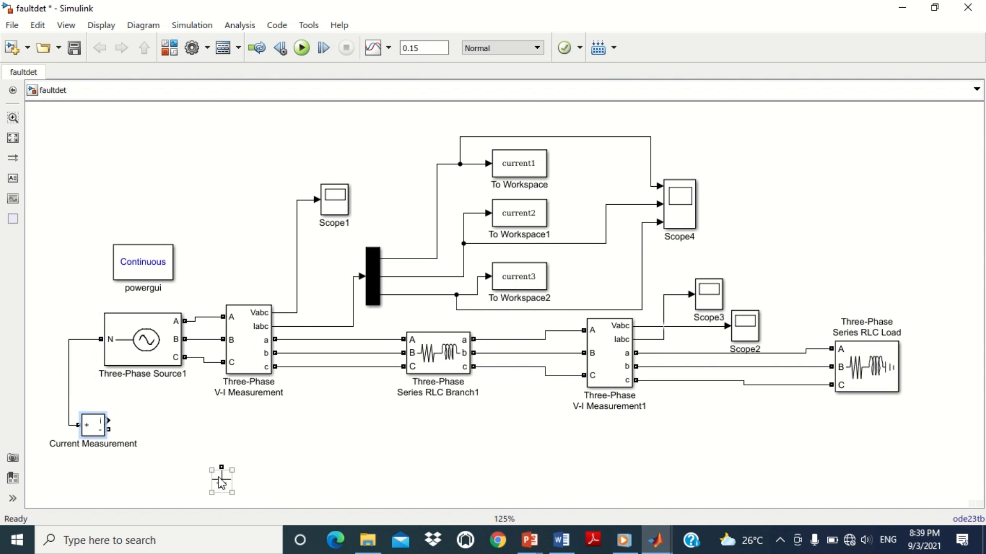
left_click_drag(221, 482, 112, 431)
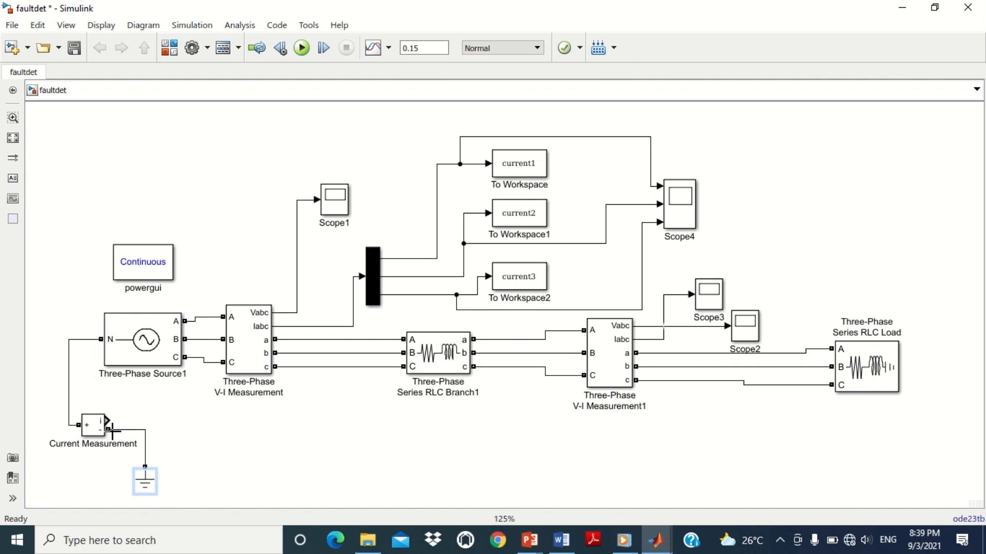
left_click(205, 460)
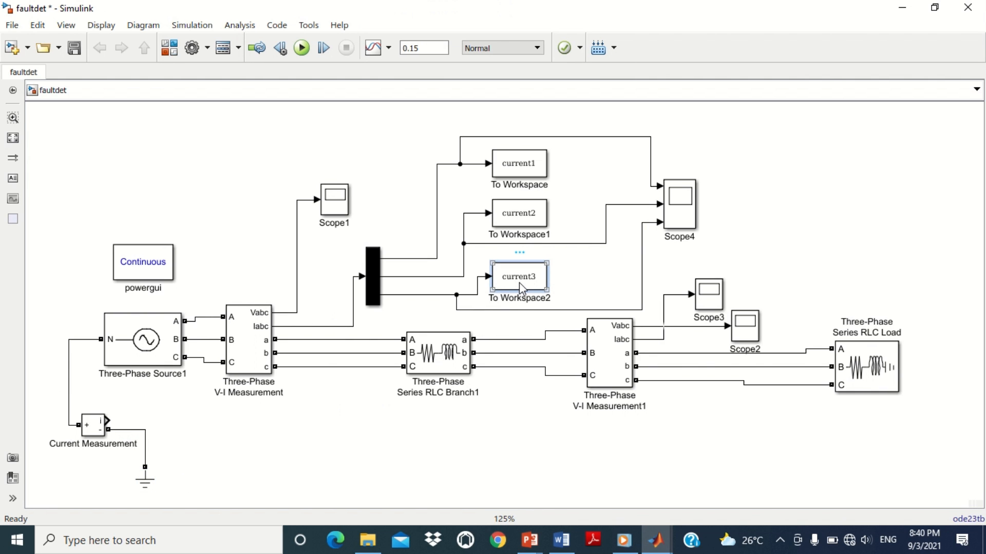
Step: Copy a To Workspace block, connect it to the Current Measurement output, and set its variable name to current4
left_click_drag(519, 282, 106, 421)
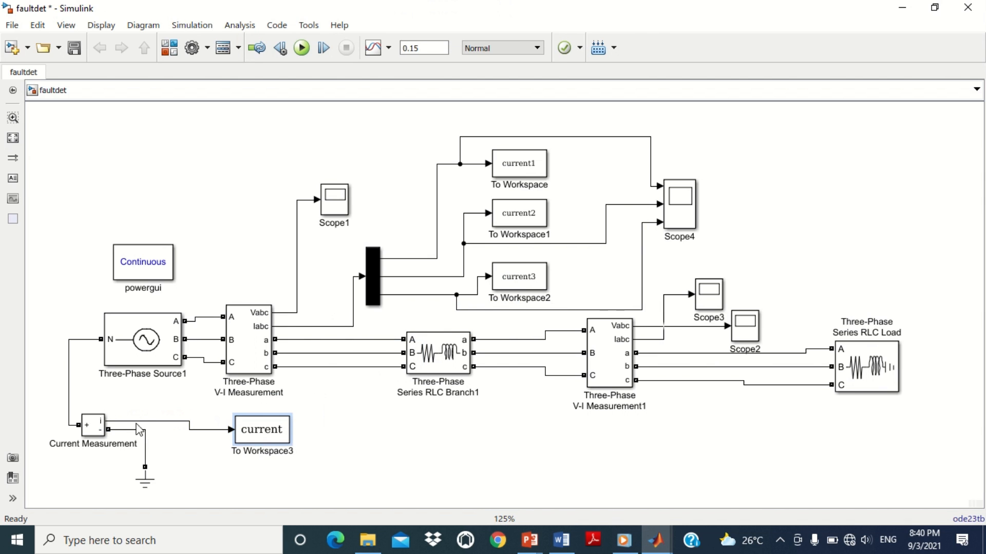
left_click_drag(273, 436, 237, 427)
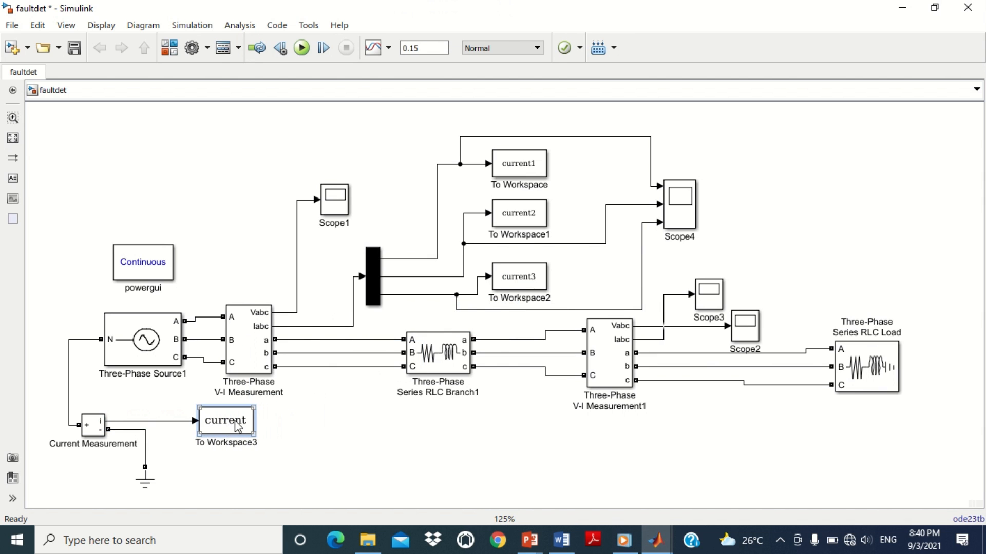
double_click(237, 427)
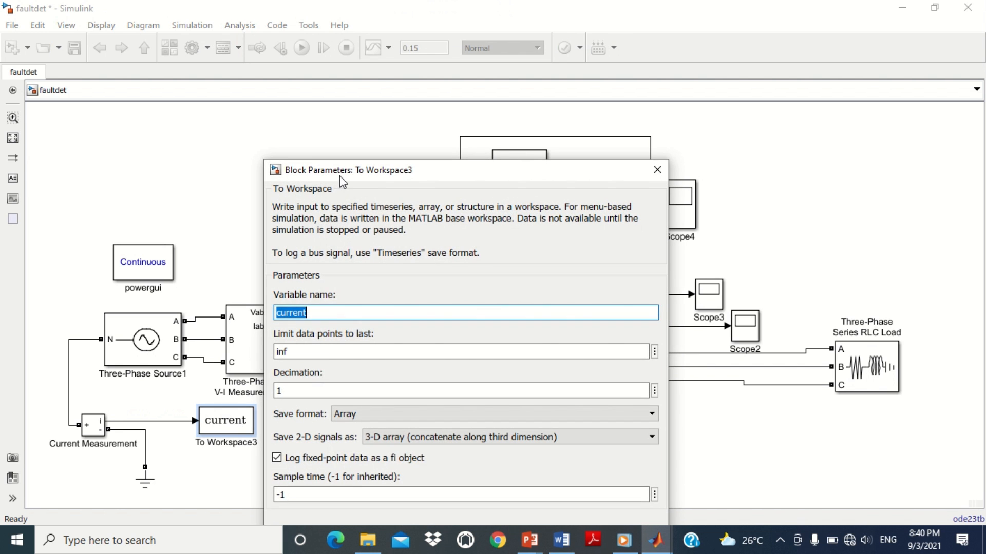
left_click(355, 245)
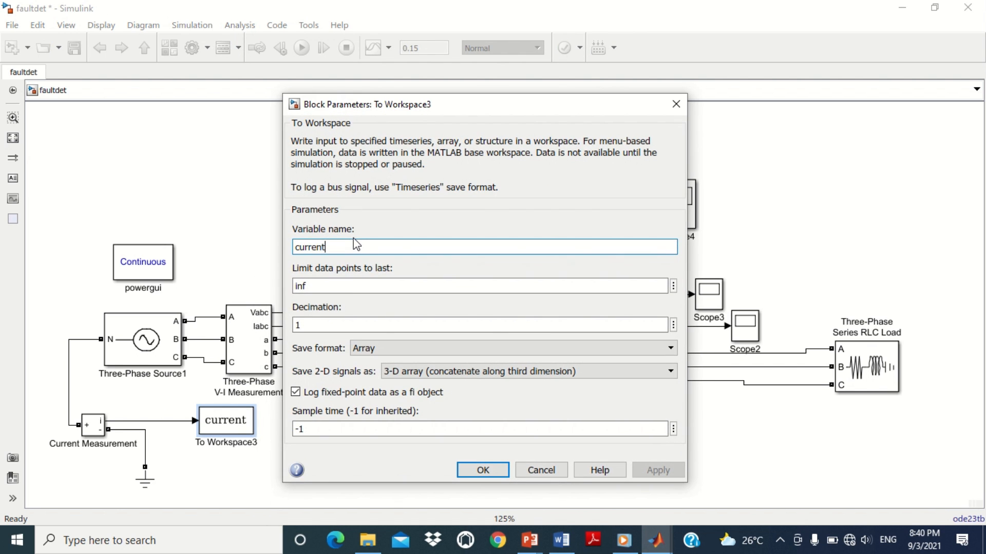
type("4")
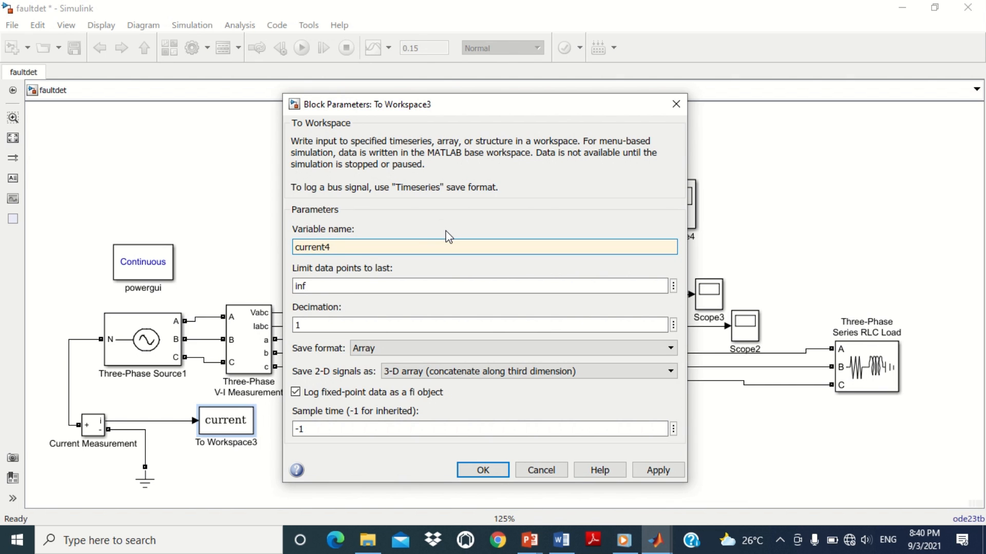
left_click(483, 470)
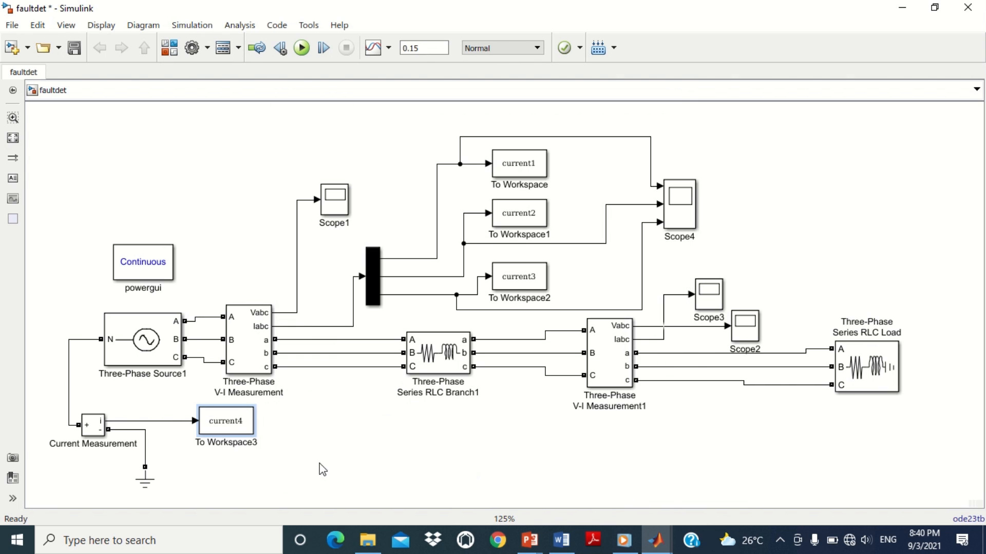
Step: Copy a scope and connect it to a branch of the Current Measurement output signal
left_click(336, 202)
left_click_drag(338, 204, 170, 422)
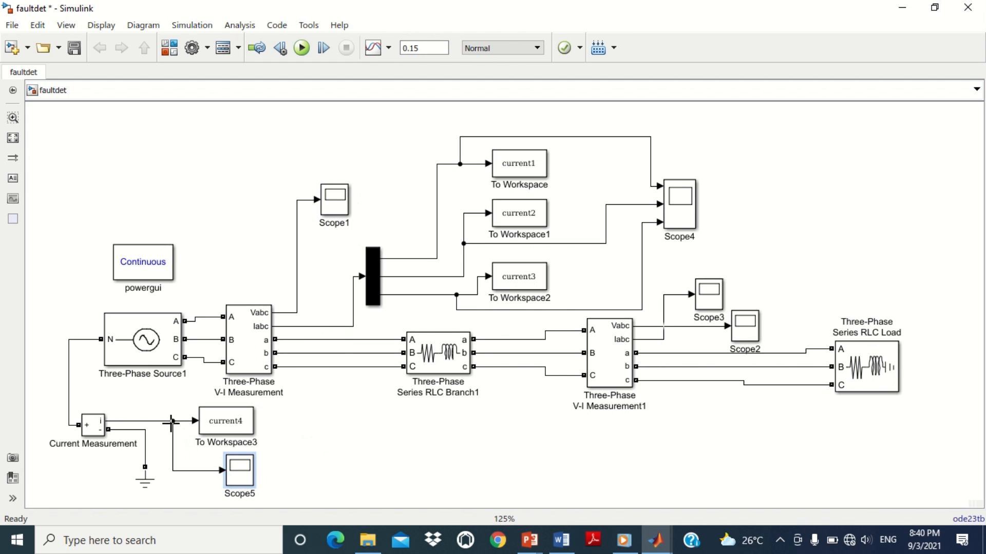
left_click(310, 443)
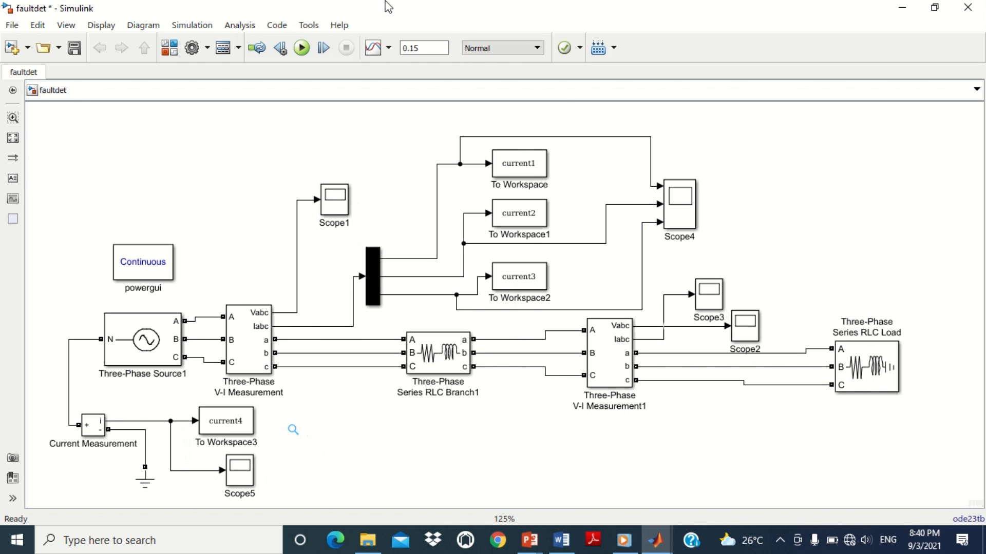
Step: In the Library Browser, add the Three-Phase Fault block from Fundamental Blocks Elements to faultdet
key("ctrl+shift+l")
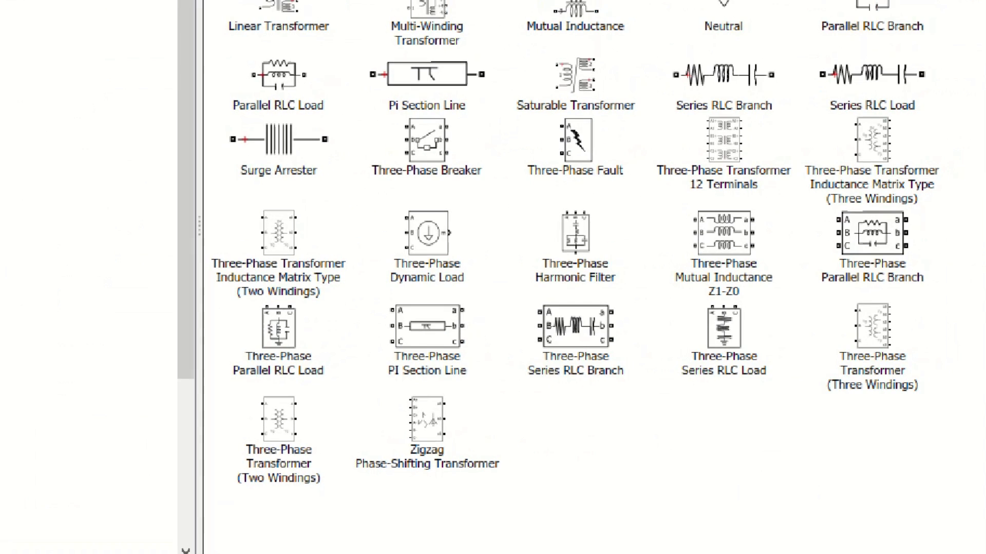
left_click_drag(514, 149, 630, 232)
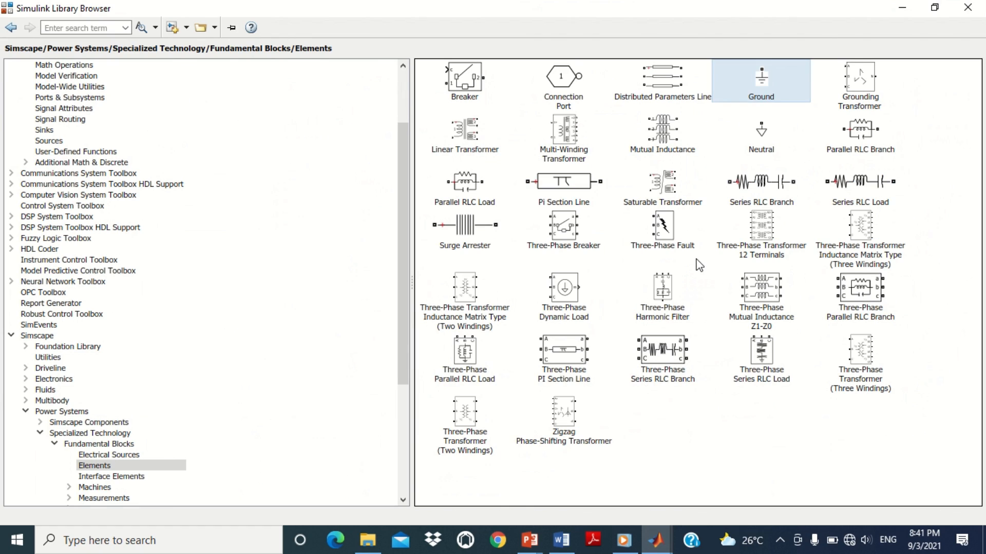
left_click(663, 224)
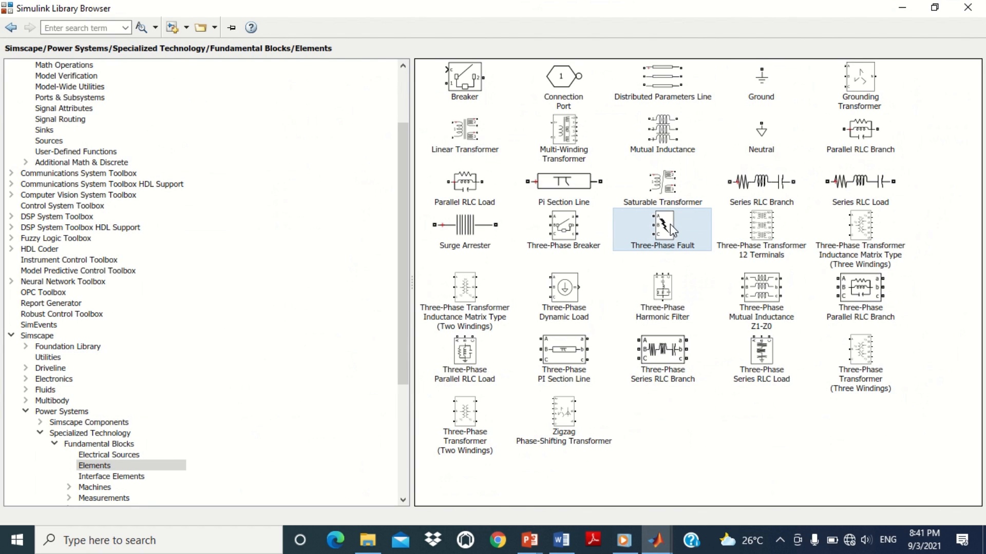
right_click(666, 226)
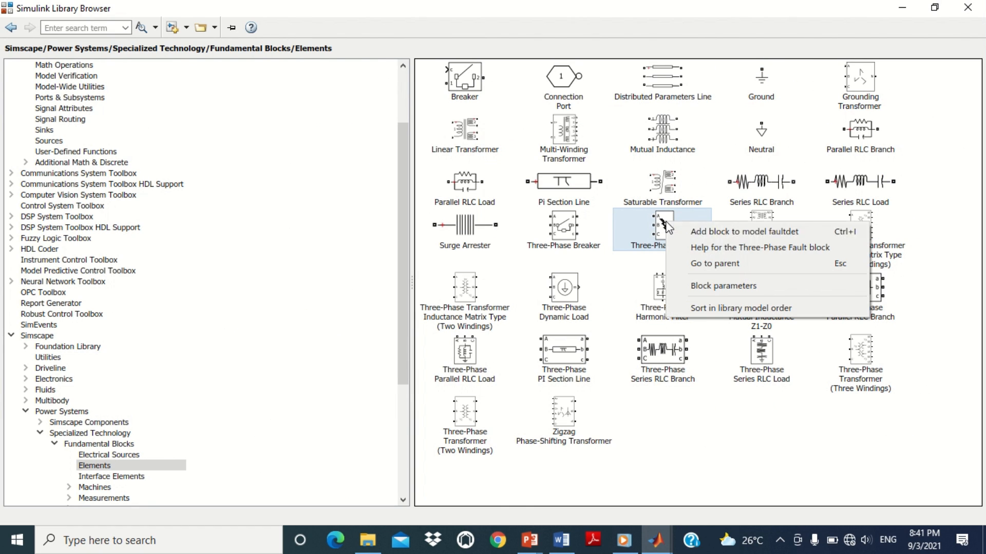
left_click(727, 229)
Step: Place the Three-Phase Fault below the lines and wire its A, B, C terminals to the three phase lines before the RLC branch
left_click_drag(510, 303, 418, 473)
left_click_drag(403, 439, 350, 339)
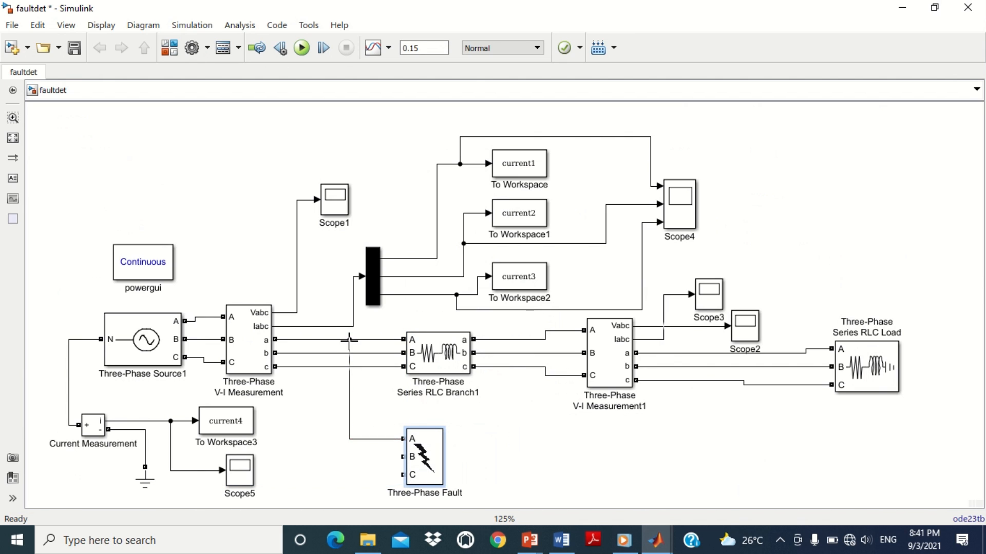
left_click_drag(403, 457, 322, 353)
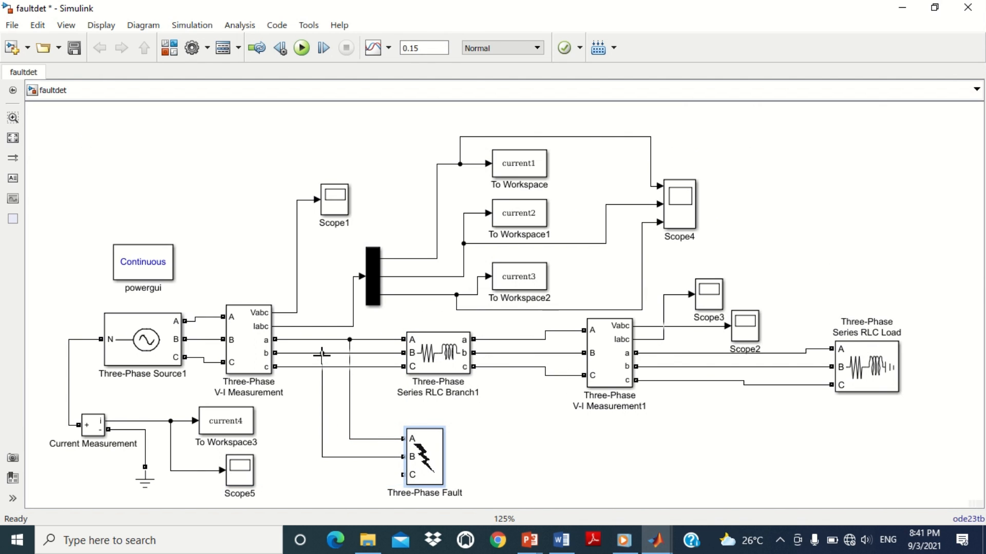
left_click_drag(403, 475, 300, 366)
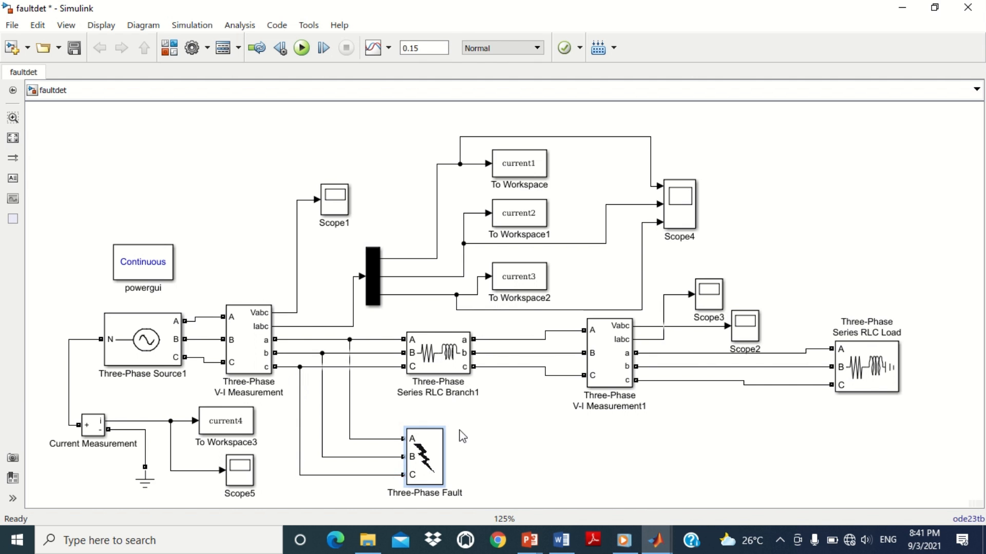
Step: Set the Three-Phase Fault's switching times to [0.05 0.1] and apply the parameters
double_click(424, 452)
left_click_drag(500, 179, 394, 109)
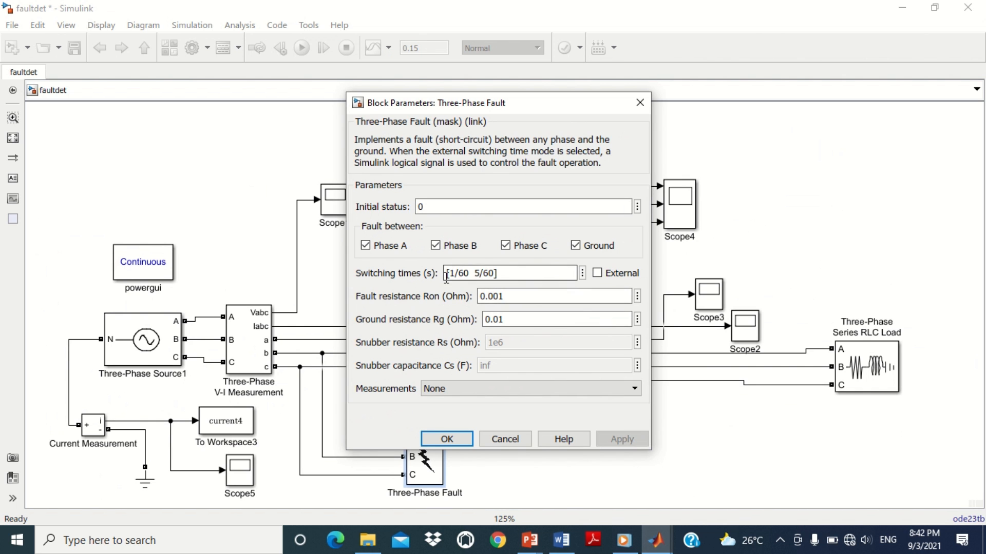
left_click_drag(450, 265, 452, 282)
key("Left")
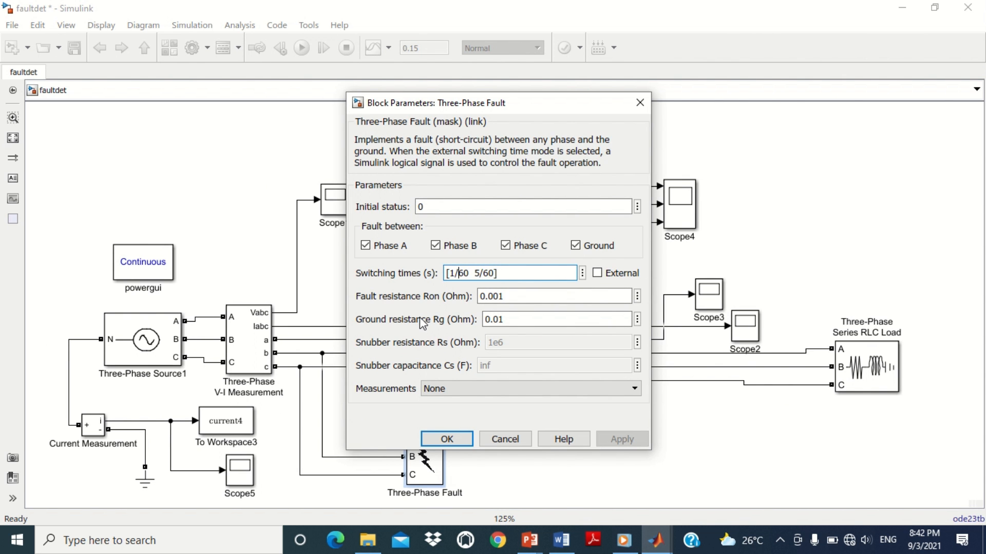
key("Delete")
key("Delete")
key("Delete")
key("Delete")
key("Delete")
type("0.05")
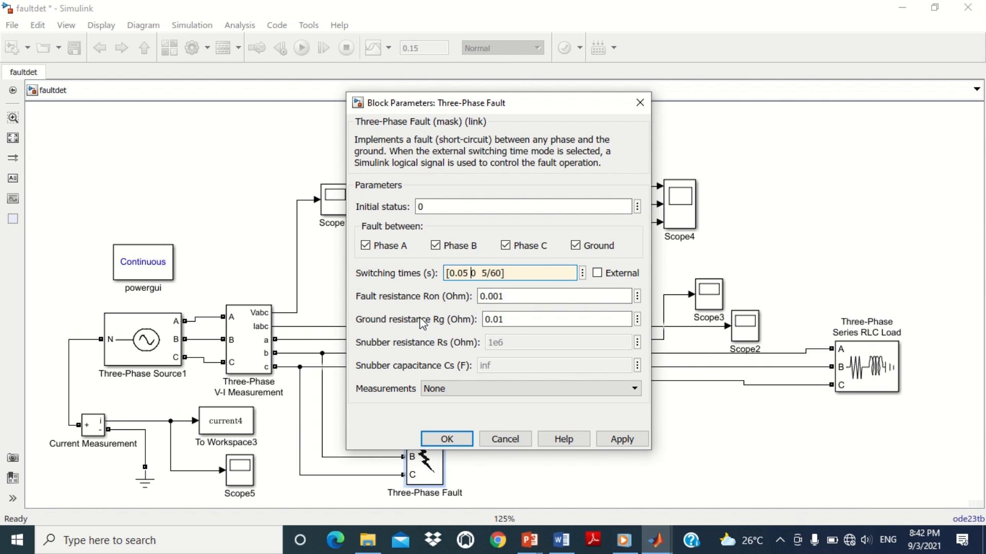
key("Delete")
key("Delete")
key("Delete")
key("Delete")
type("0.1")
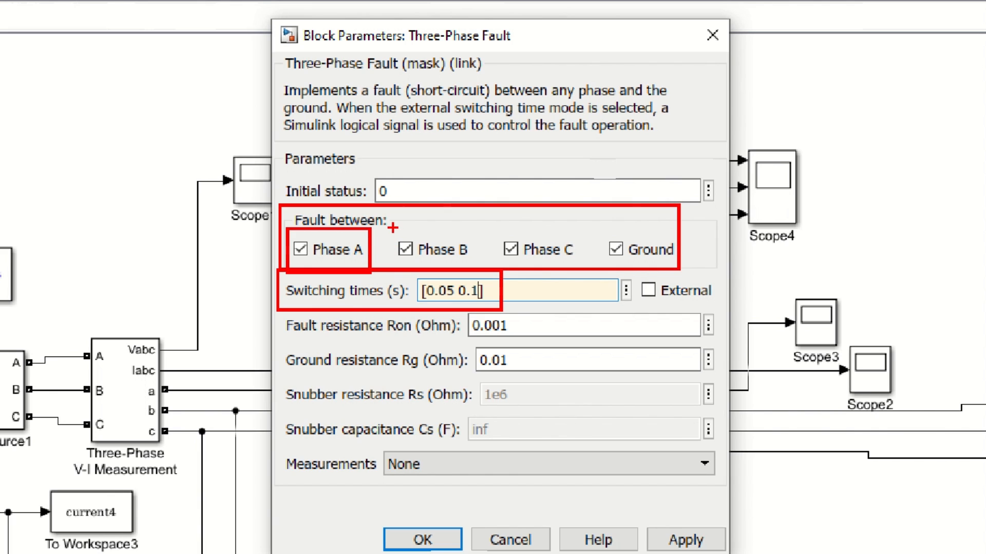
mouse_move(390, 227)
left_mouse_down()
mouse_move(463, 282)
mouse_move(480, 283)
mouse_move(479, 270)
left_mouse_up()
mouse_move(495, 225)
left_mouse_down()
mouse_move(551, 268)
mouse_move(580, 268)
left_mouse_up()
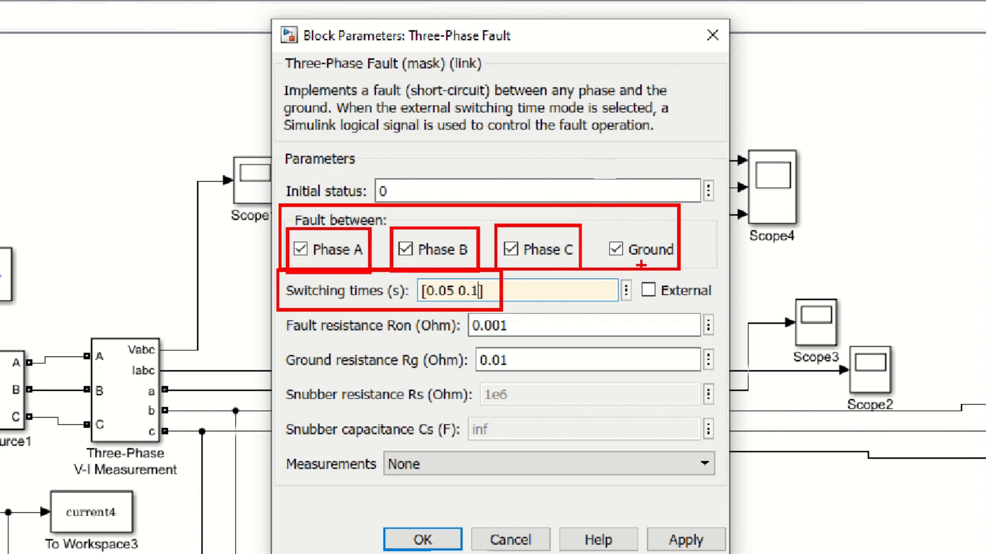
left_click_drag(598, 221, 678, 271)
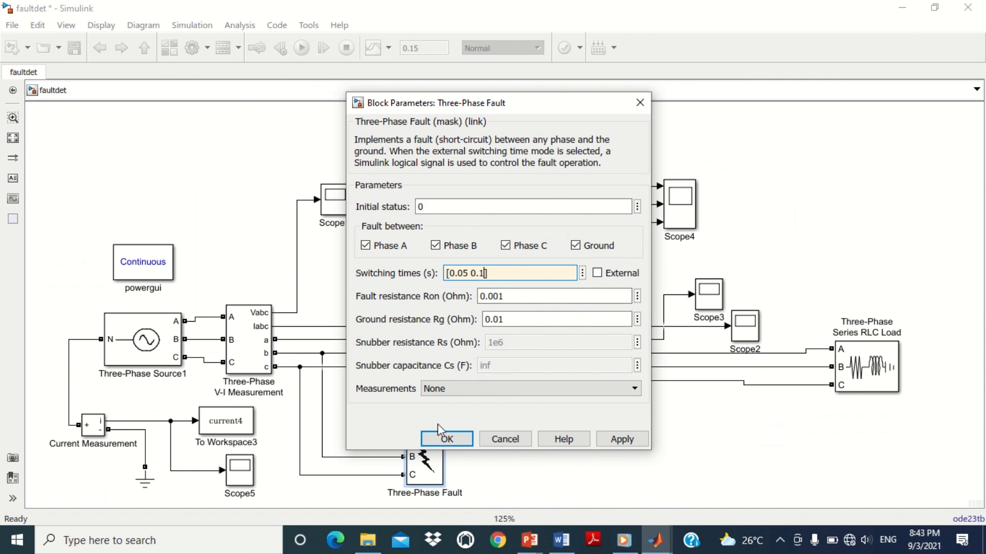
left_click(429, 542)
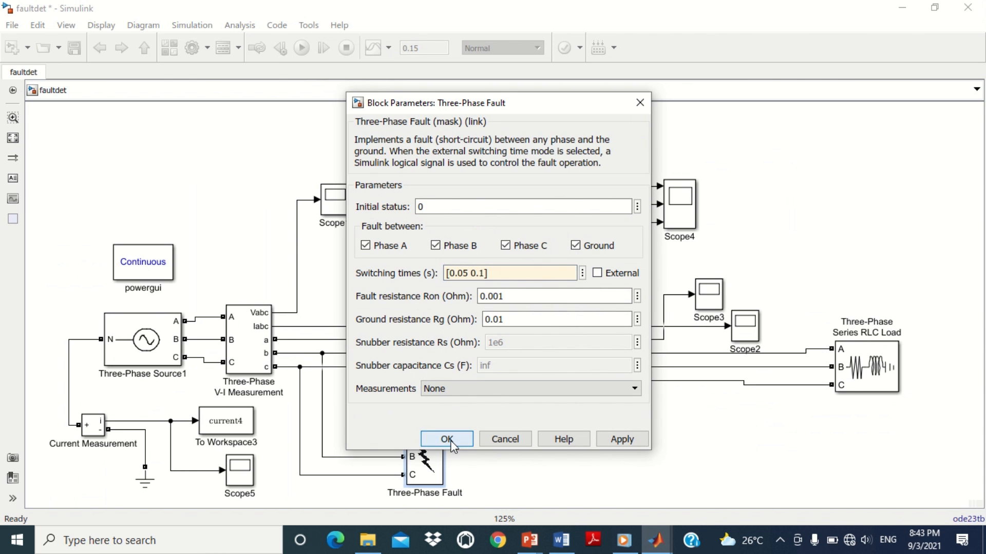
left_click(447, 439)
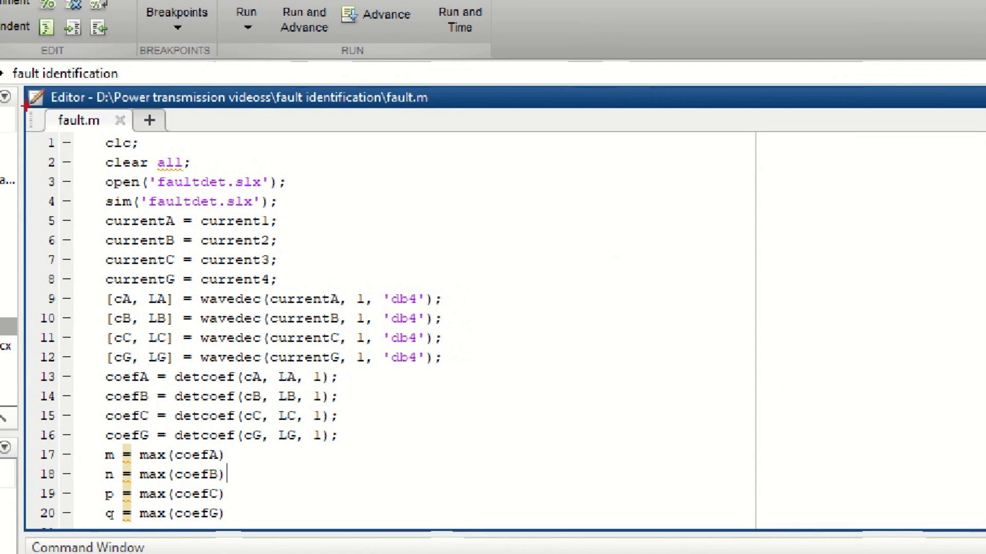
Step: Switch to the MATLAB editor and examine the fault.m script line by line
left_click_drag(25, 106, 452, 533)
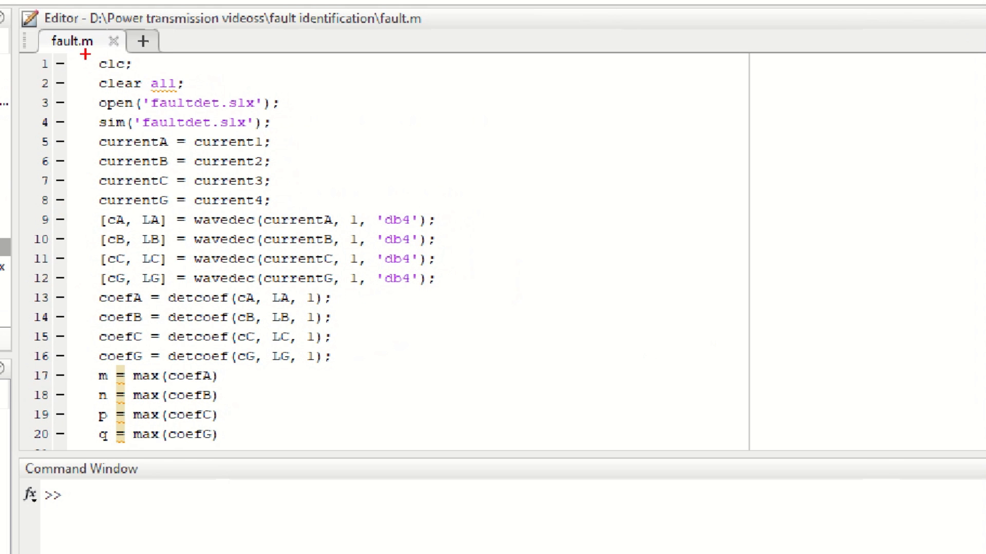
left_click_drag(85, 56, 195, 93)
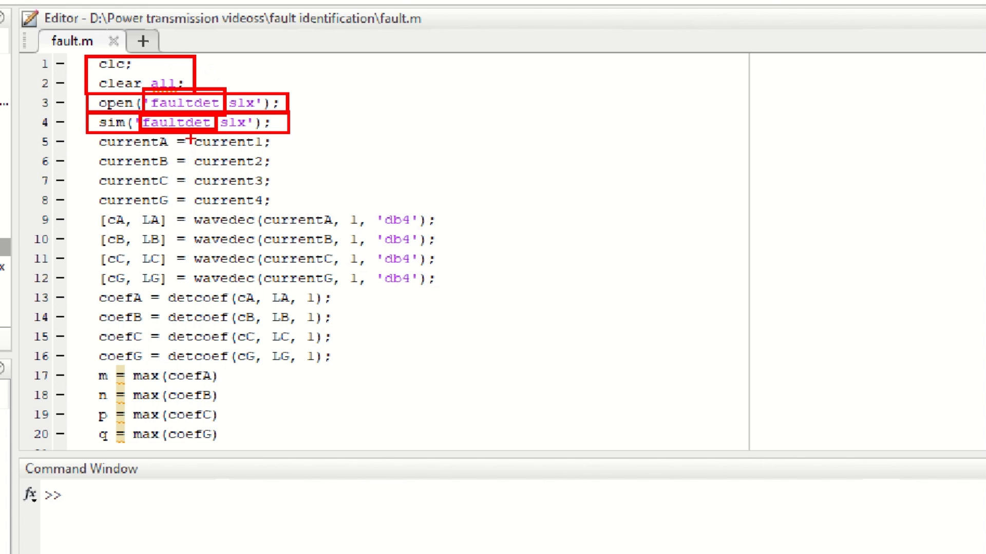
left_click_drag(255, 150, 274, 153)
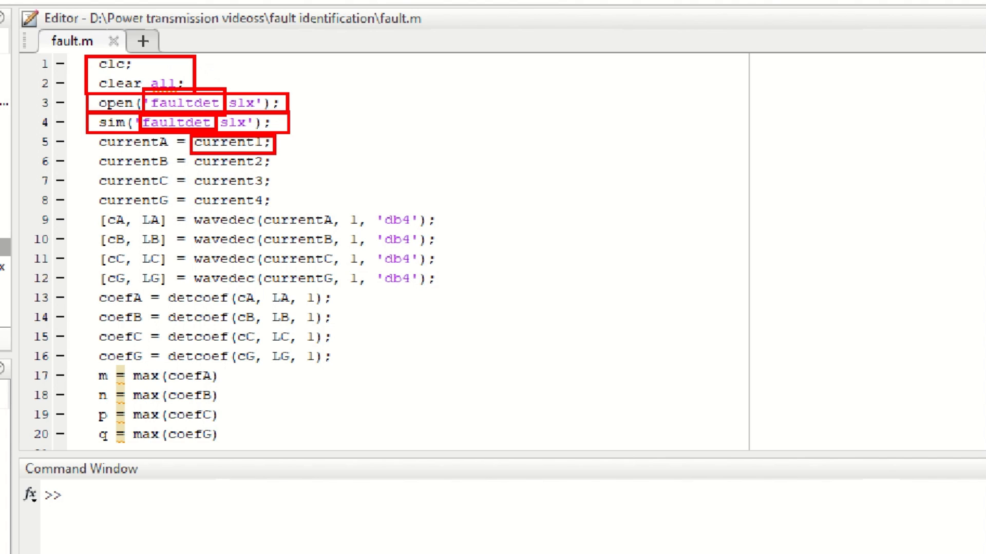
mouse_move(192, 153)
left_mouse_down()
mouse_move(278, 174)
mouse_move(269, 172)
left_mouse_up()
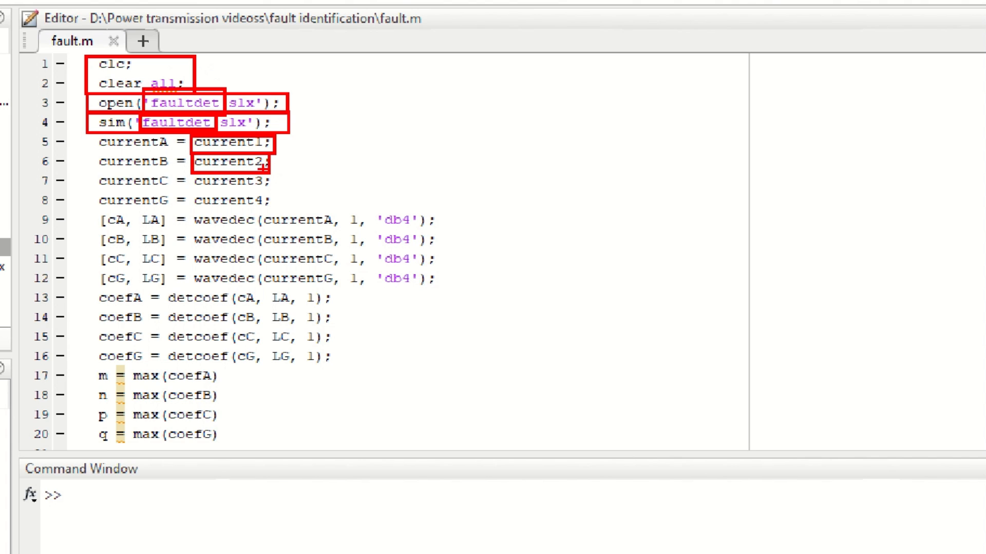
left_click_drag(194, 173, 268, 195)
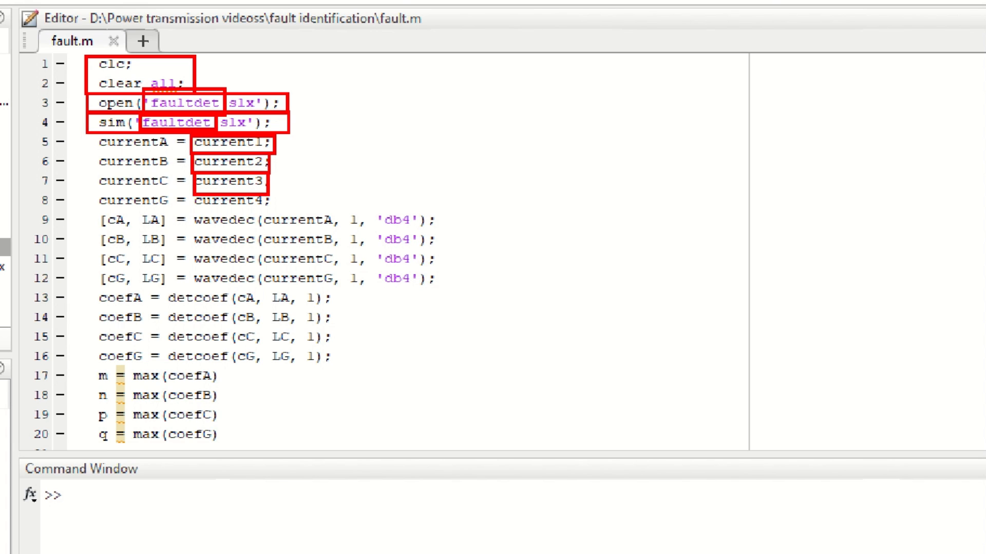
left_click_drag(191, 192, 272, 209)
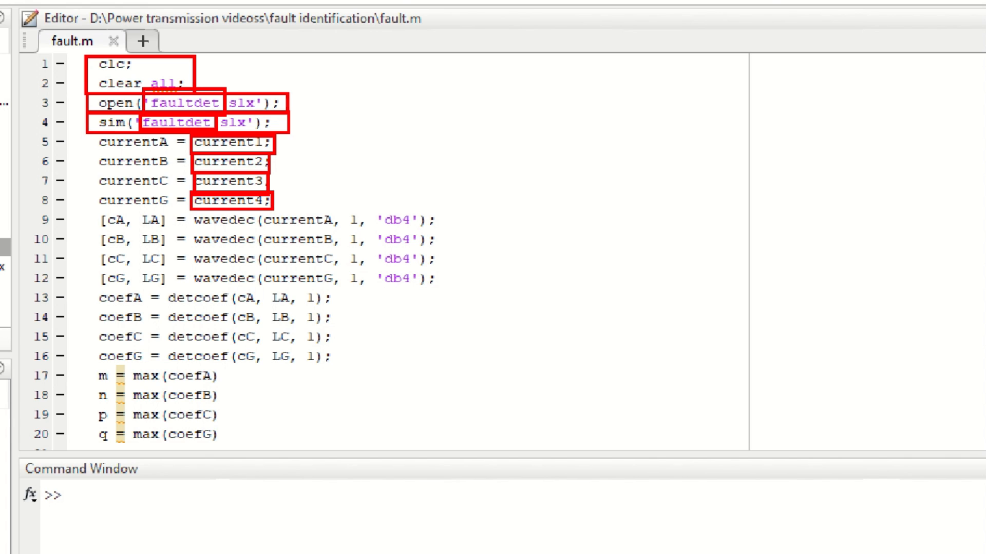
left_click_drag(86, 134, 174, 152)
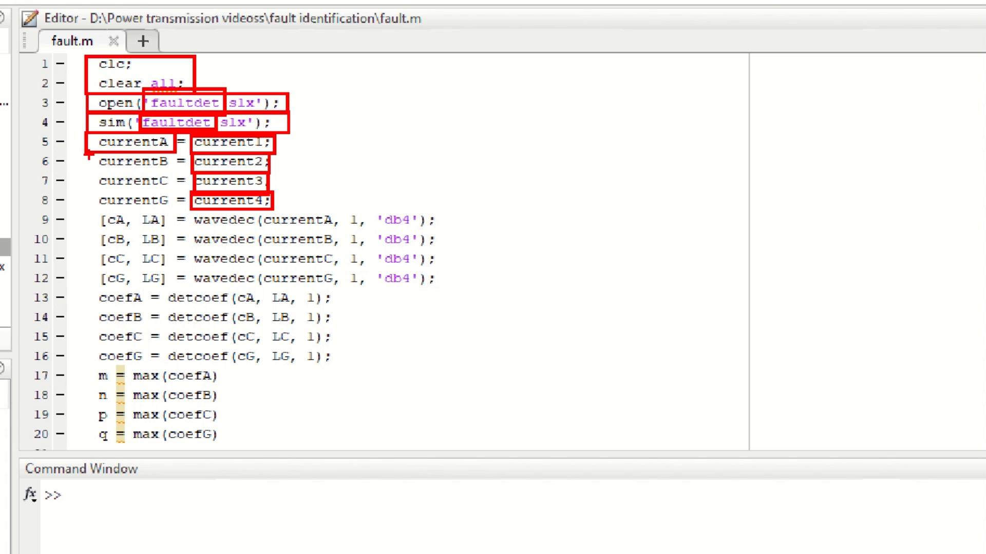
left_click_drag(86, 153, 173, 168)
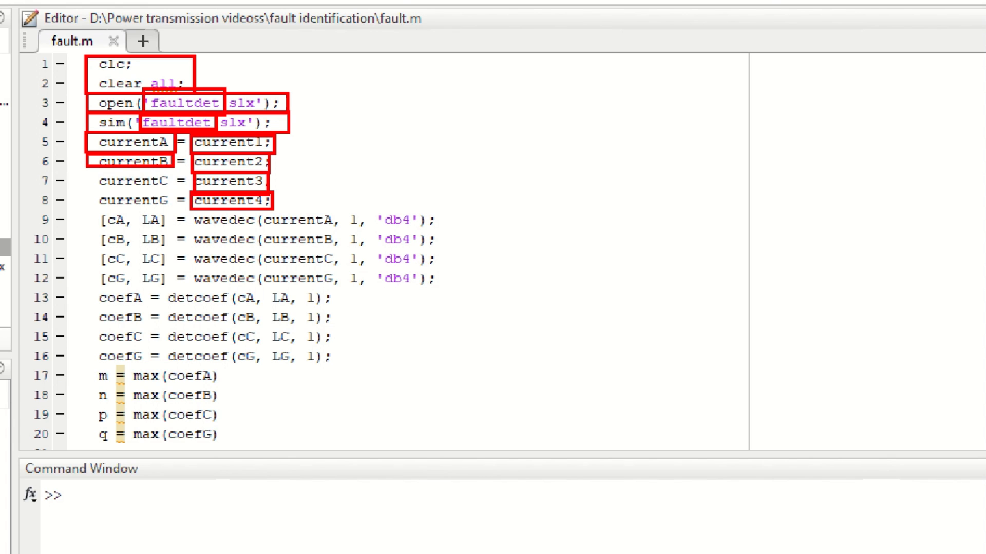
left_click_drag(90, 166, 169, 189)
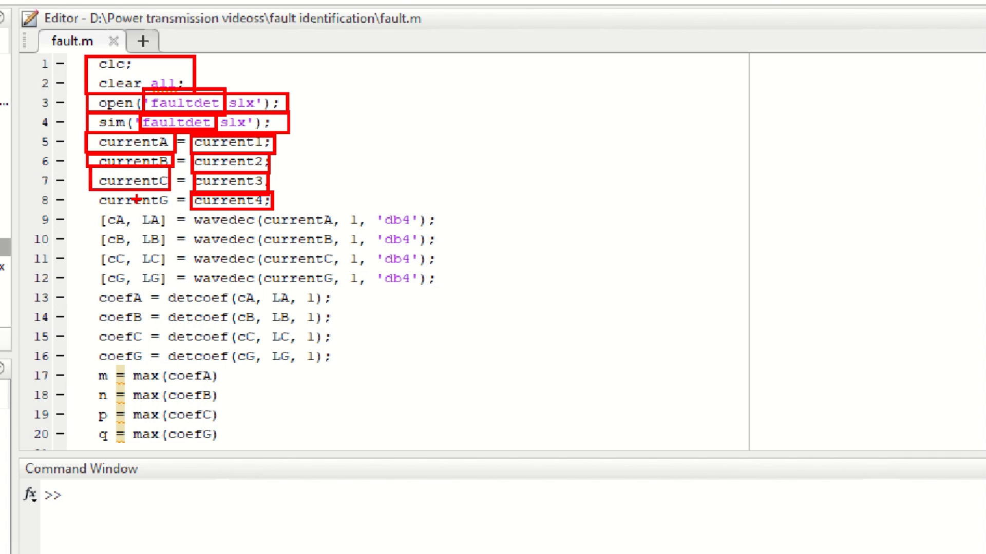
left_click_drag(90, 191, 171, 210)
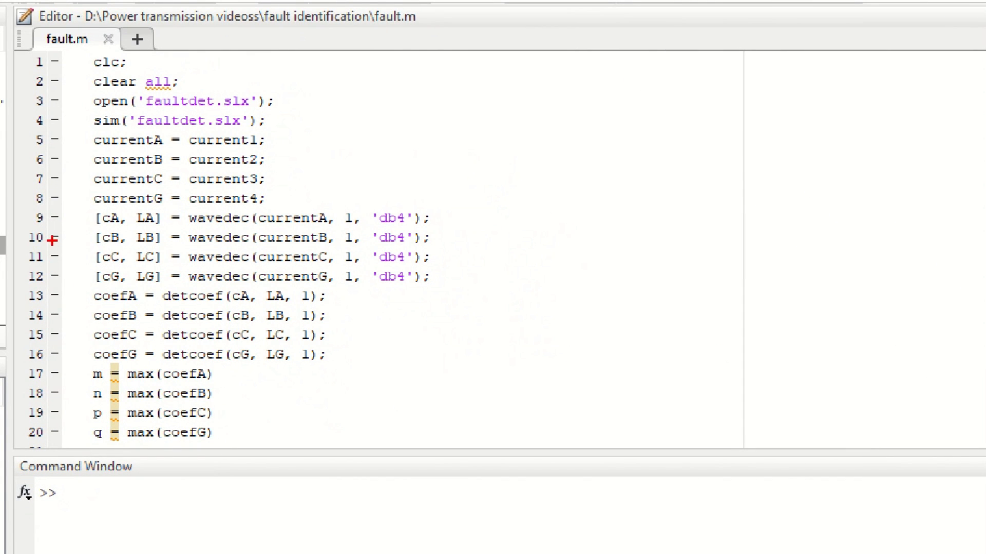
mouse_move(83, 208)
left_mouse_down()
mouse_move(105, 224)
mouse_move(165, 227)
left_mouse_up()
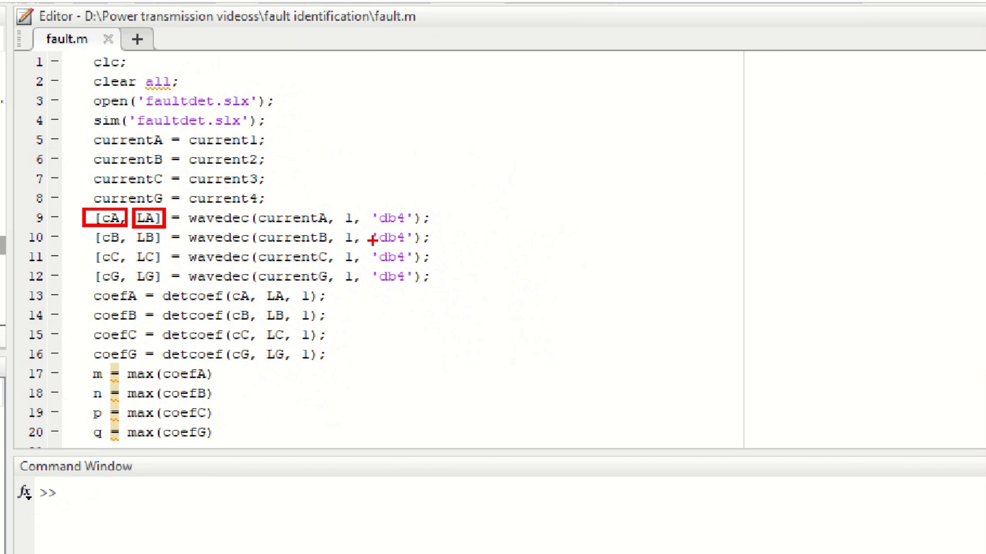
left_click_drag(363, 199, 435, 229)
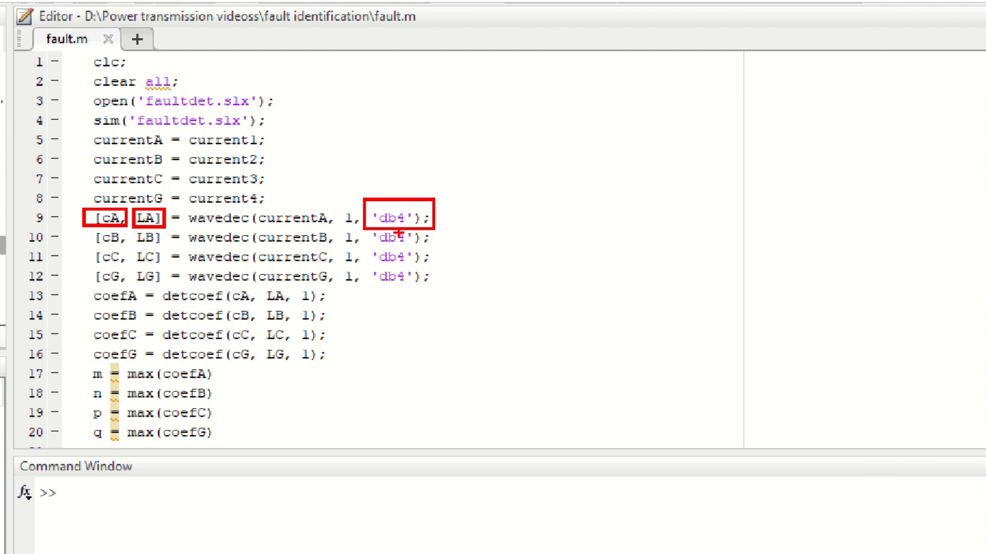
Step: Examine the wavedec, detcoef and max lines of the fault.m script
mouse_move(78, 231)
left_mouse_down()
mouse_move(219, 288)
mouse_move(370, 300)
mouse_move(437, 284)
left_mouse_up()
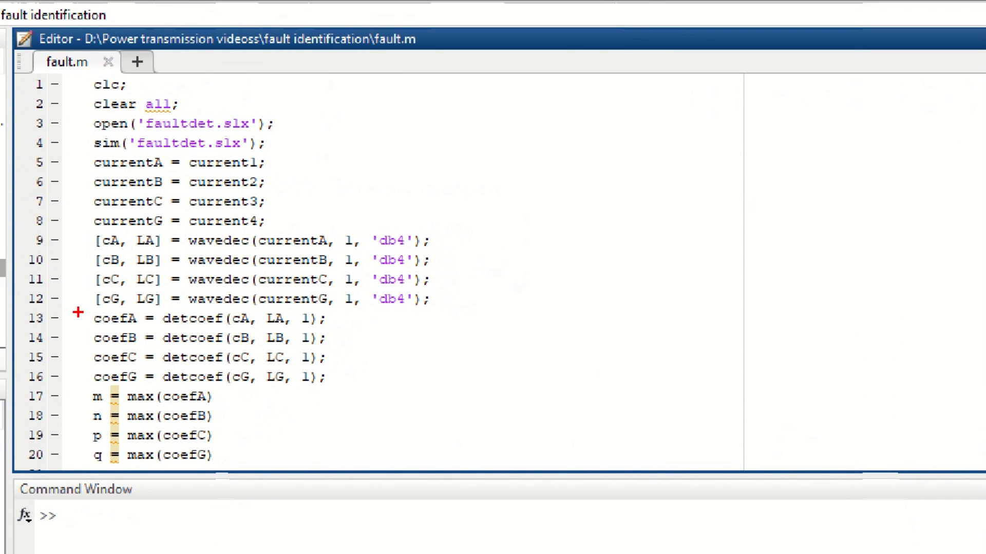
mouse_move(78, 312)
left_mouse_down()
mouse_move(101, 330)
mouse_move(341, 384)
left_mouse_up()
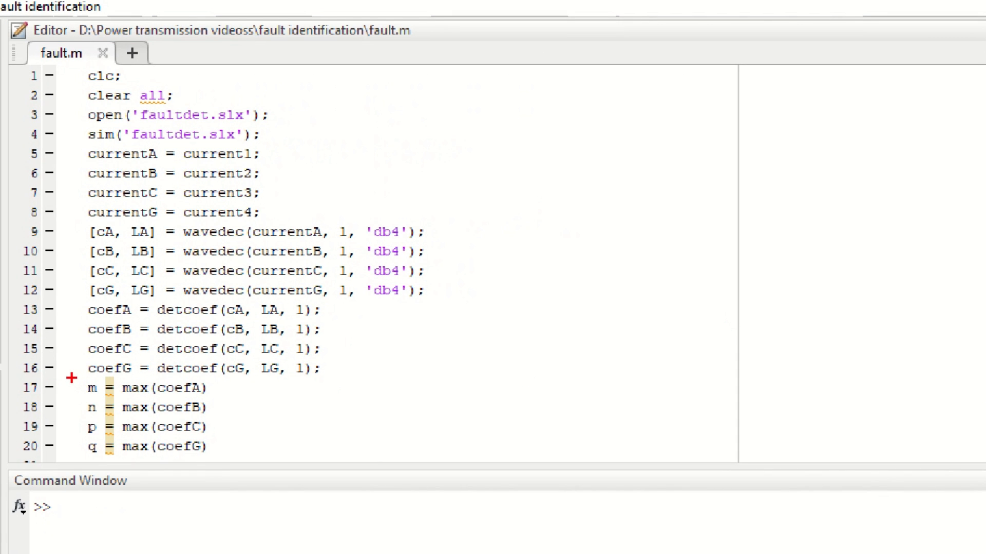
mouse_move(71, 377)
left_mouse_down()
mouse_move(153, 451)
mouse_move(218, 456)
left_mouse_up()
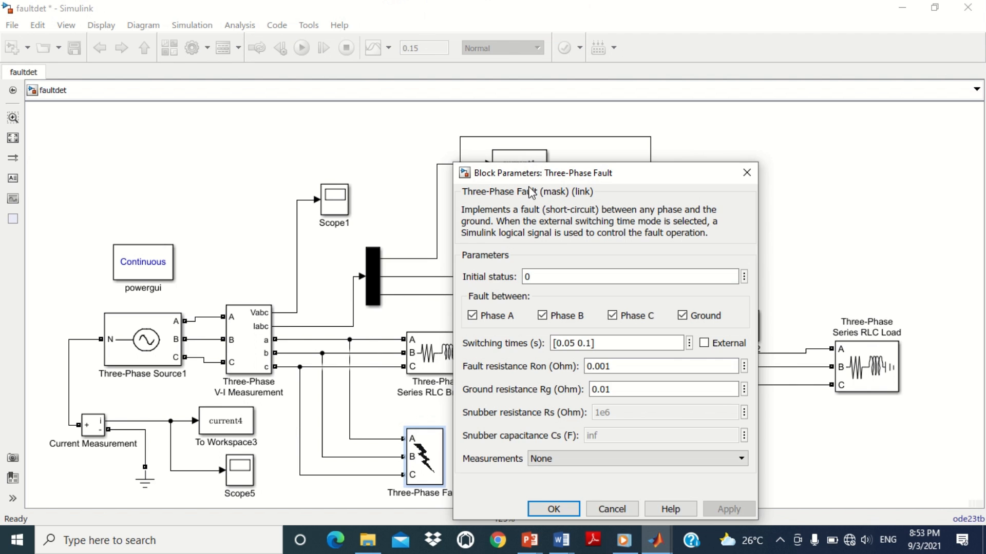
Step: Close the Three-Phase Fault parameters, enlarge the Command Window and run the fault.m script
left_click_drag(542, 176, 462, 100)
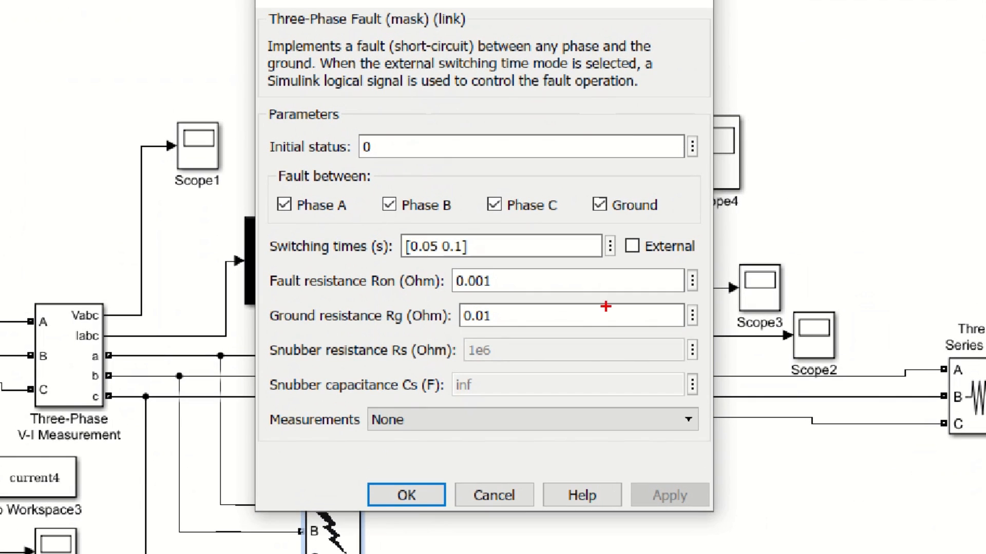
left_click_drag(267, 163, 670, 225)
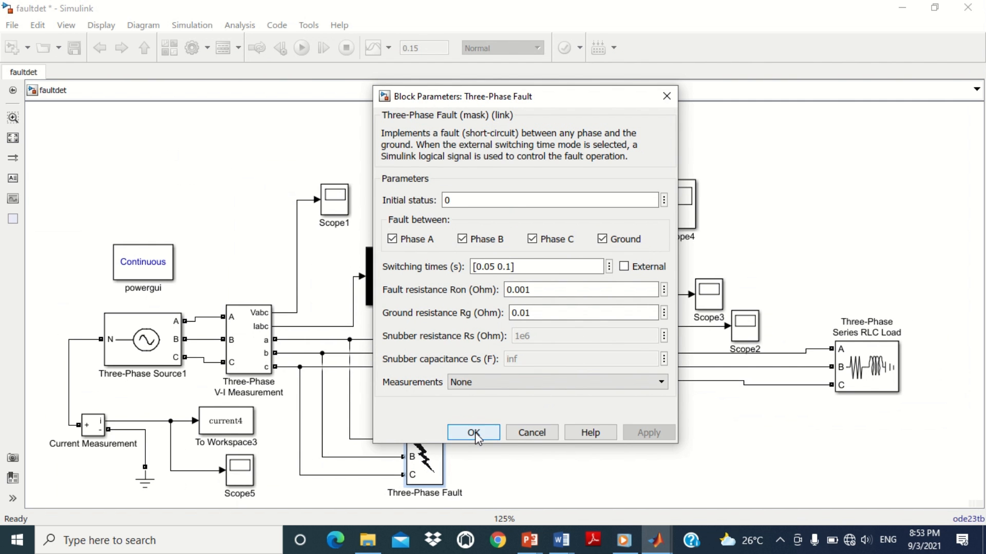
left_click(474, 434)
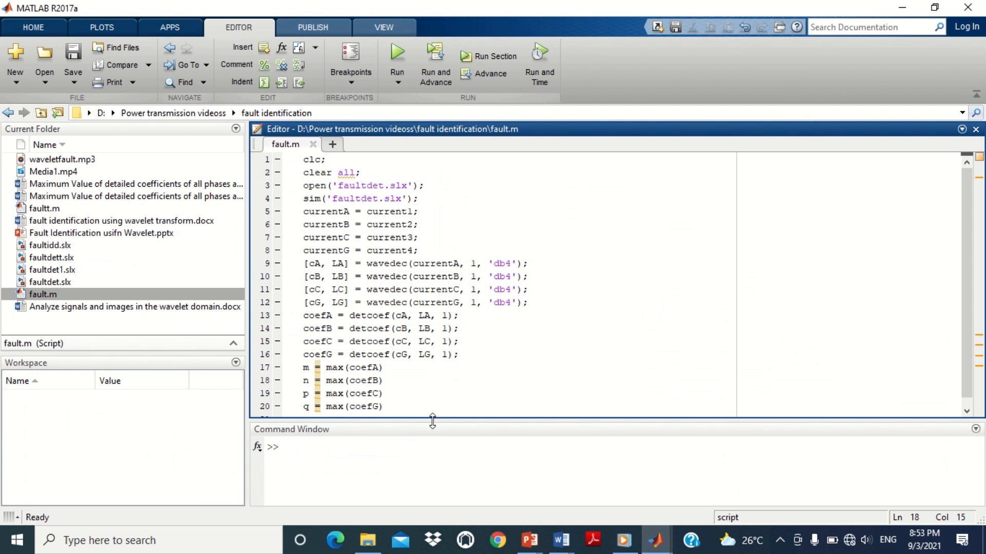
left_click_drag(432, 420, 431, 280)
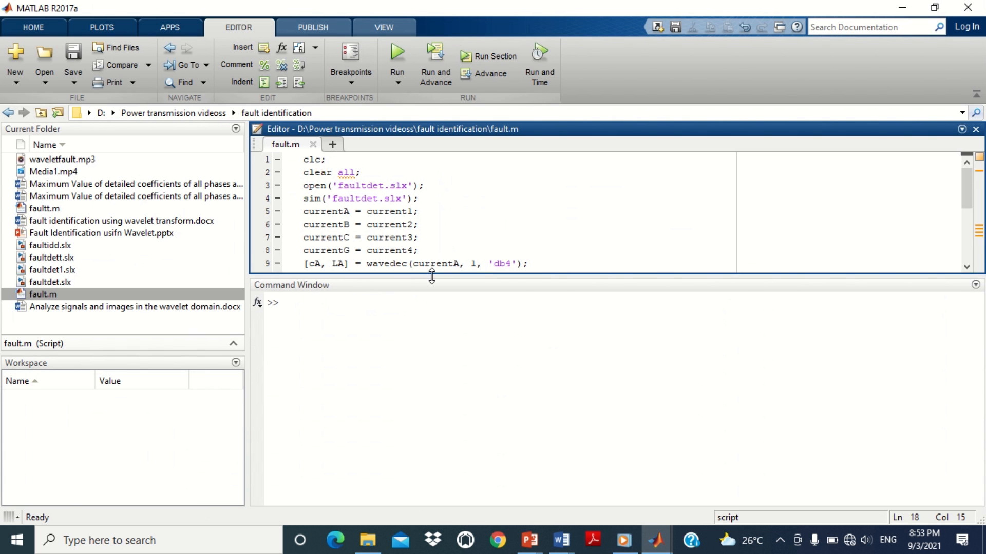
left_click(399, 52)
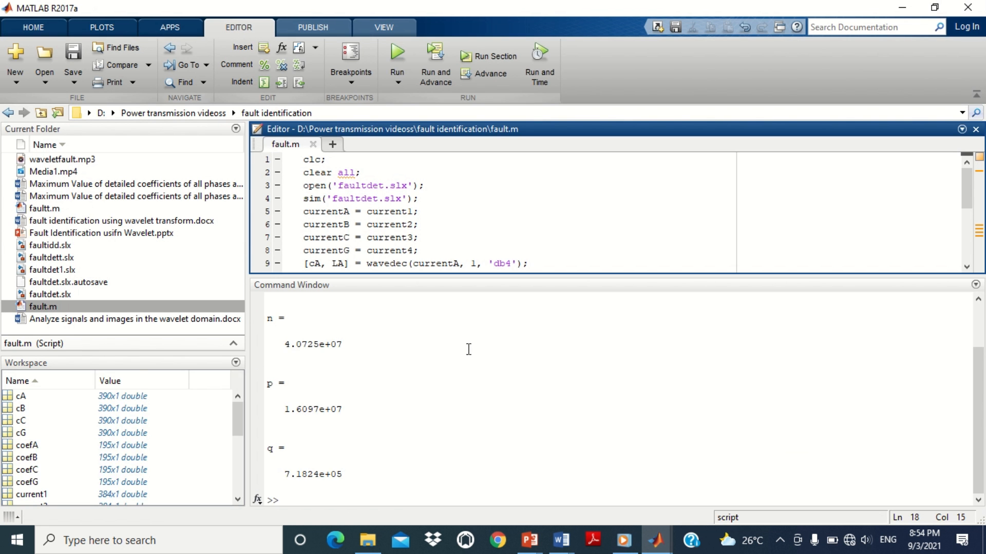
Step: Turn off the Ground option of the Three-Phase Fault so it becomes a three-phase fault, and confirm
left_click_drag(469, 277, 482, 203)
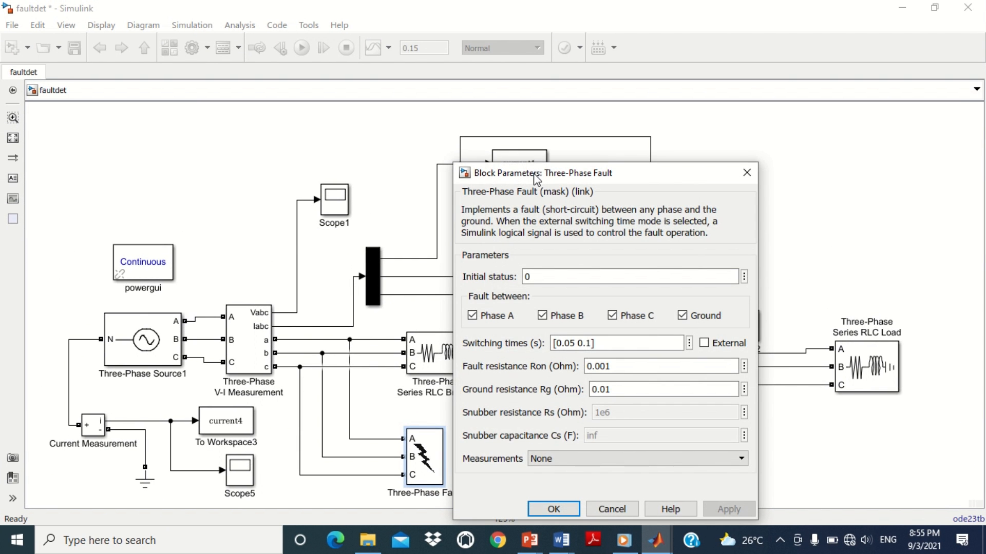
left_click_drag(534, 174, 469, 77)
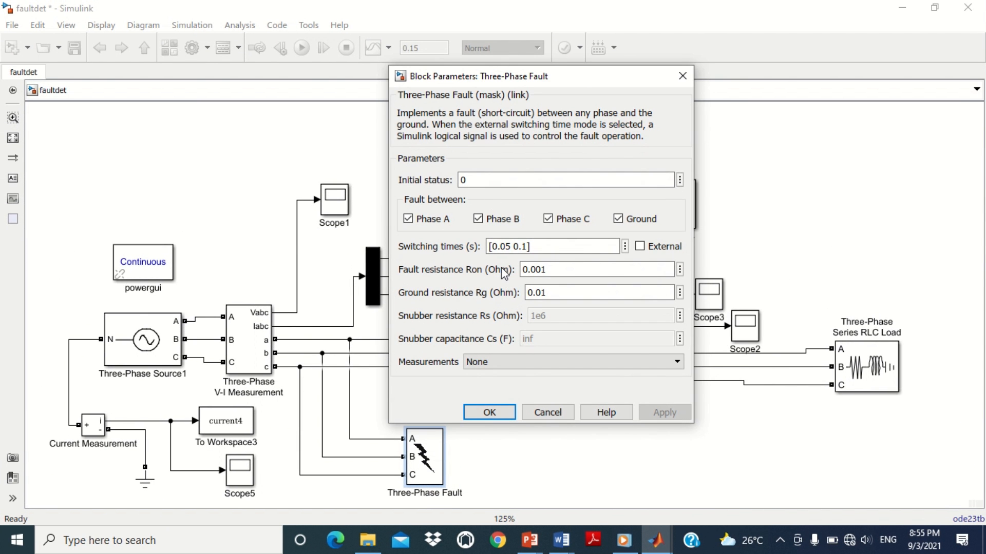
left_click(617, 219)
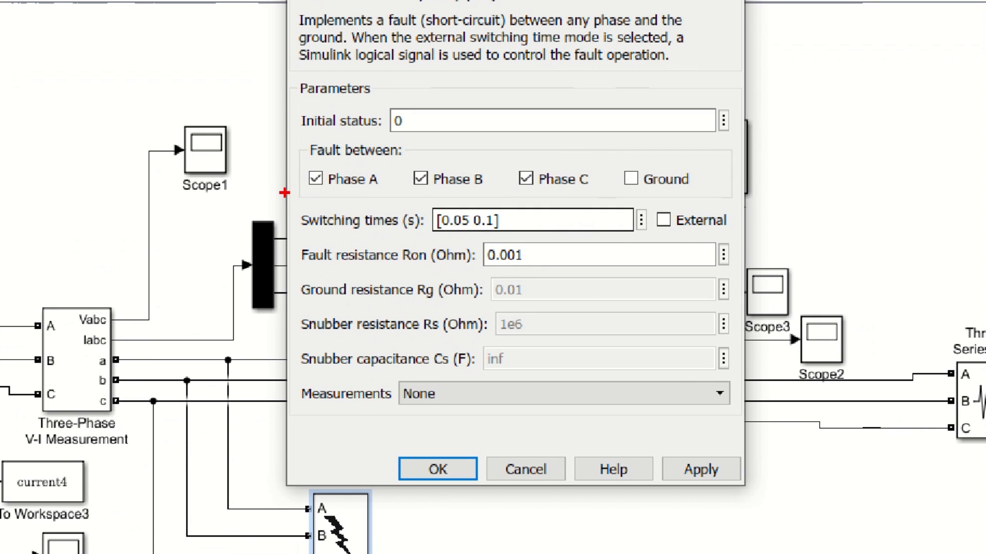
left_click_drag(297, 161, 597, 195)
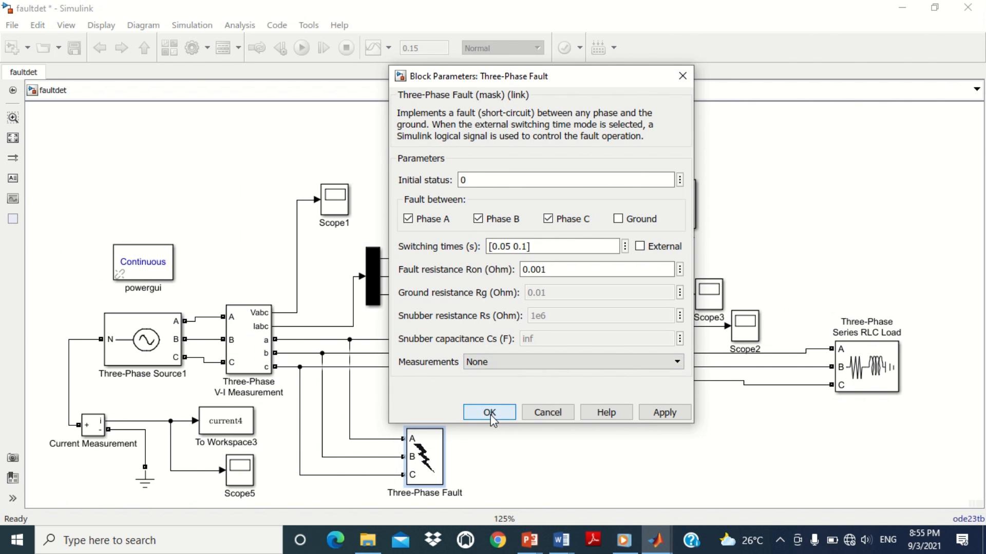
left_click(438, 469)
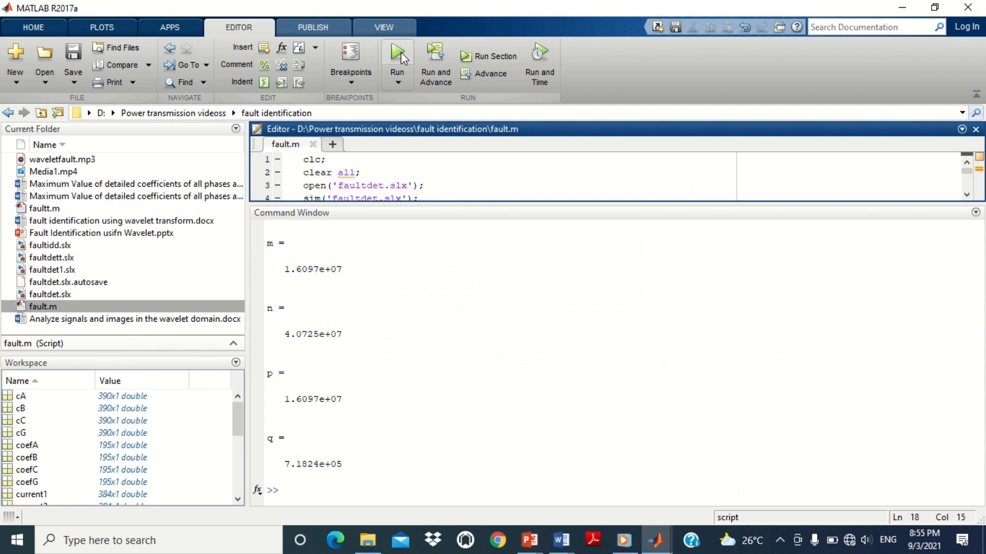
Step: Rerun fault.m and compare the maximum coefficients m, n, p and q with the results table
left_click(399, 65)
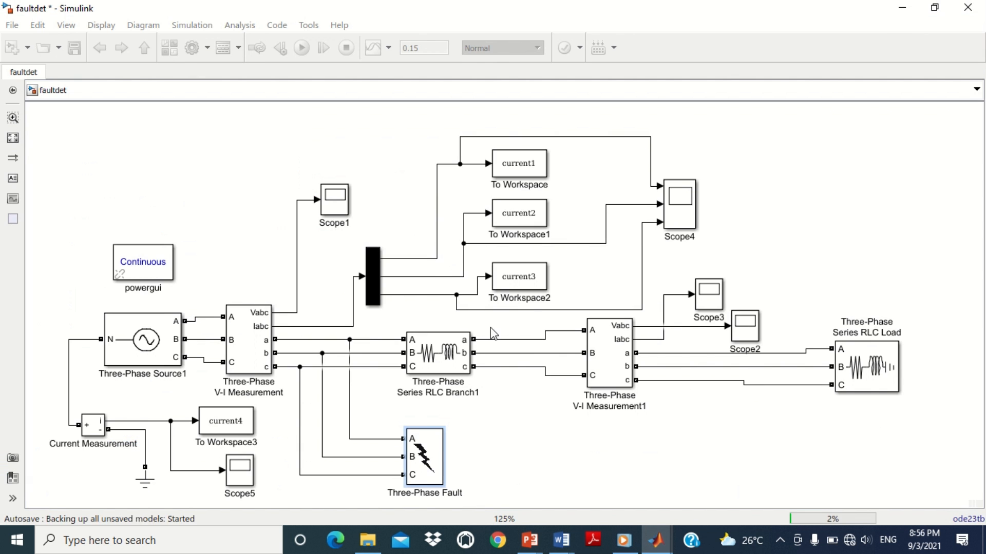
mouse_move(660, 544)
left_click(493, 462)
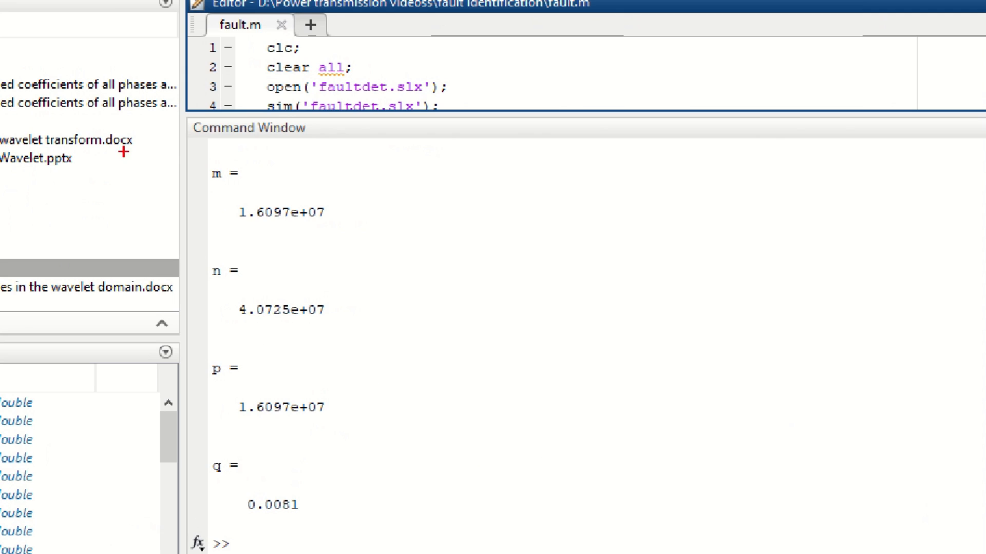
mouse_move(198, 163)
left_mouse_down()
mouse_move(350, 397)
mouse_move(350, 462)
mouse_move(351, 417)
left_mouse_up()
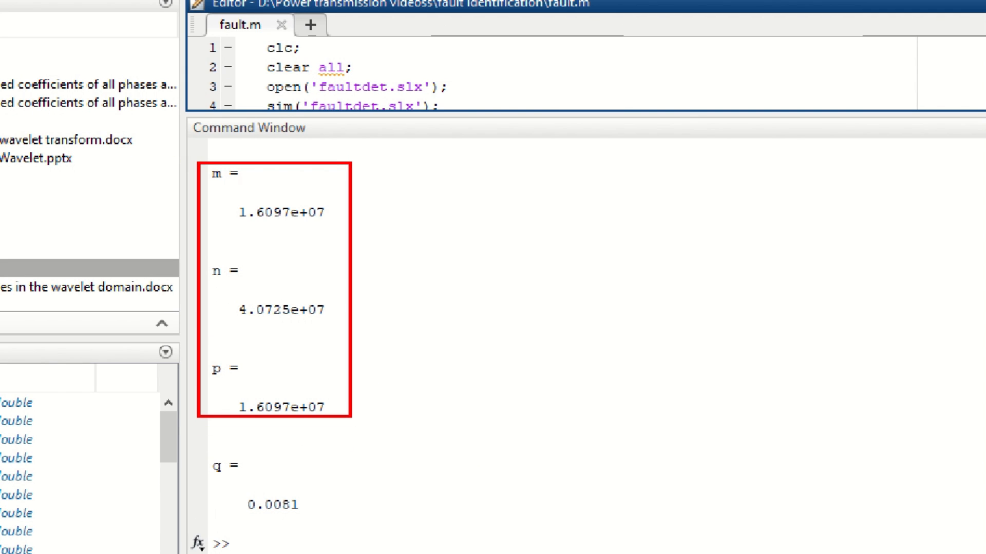
left_click_drag(205, 446, 307, 524)
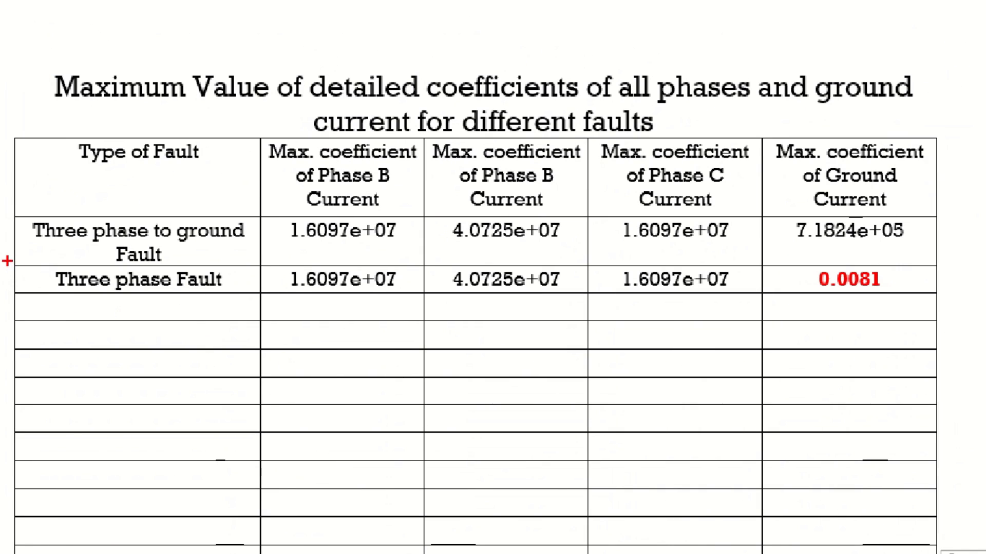
mouse_move(7, 261)
left_mouse_down()
mouse_move(400, 321)
mouse_move(941, 298)
left_mouse_up()
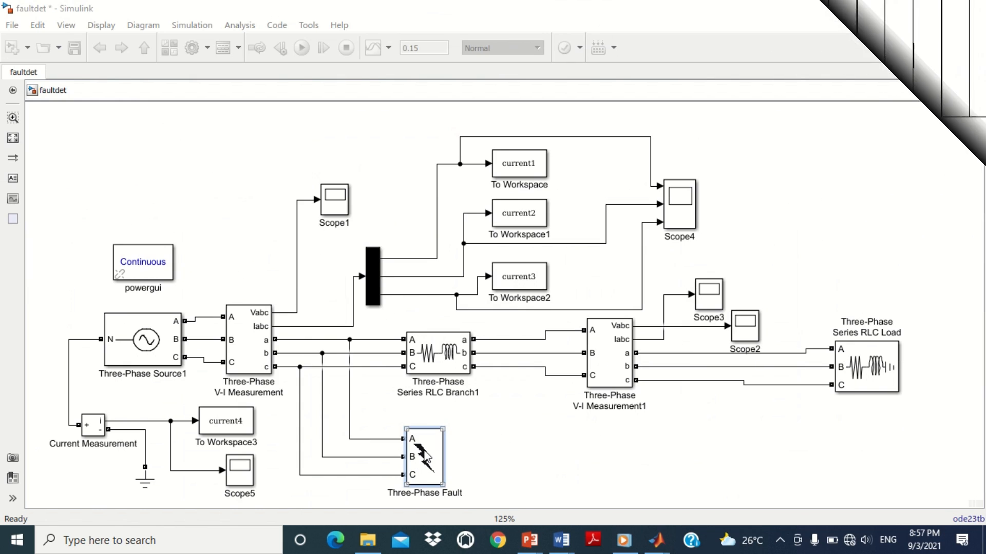
Step: Set the Three-Phase Fault between Phase A, Phase B and Ground, then switch to MATLAB to rerun fault.m
double_click(420, 454)
left_click_drag(535, 179, 439, 66)
left_click(548, 206)
left_click(596, 206)
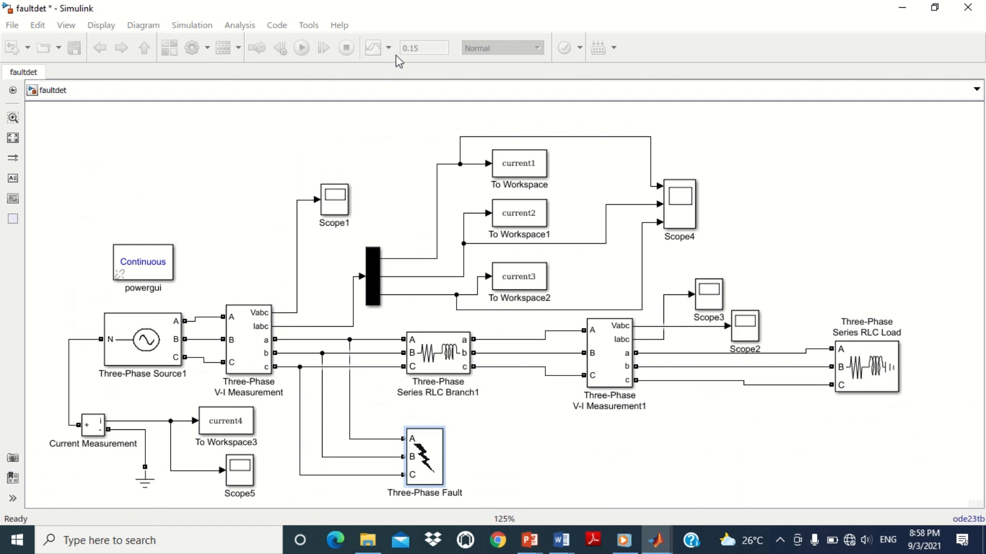
mouse_move(655, 540)
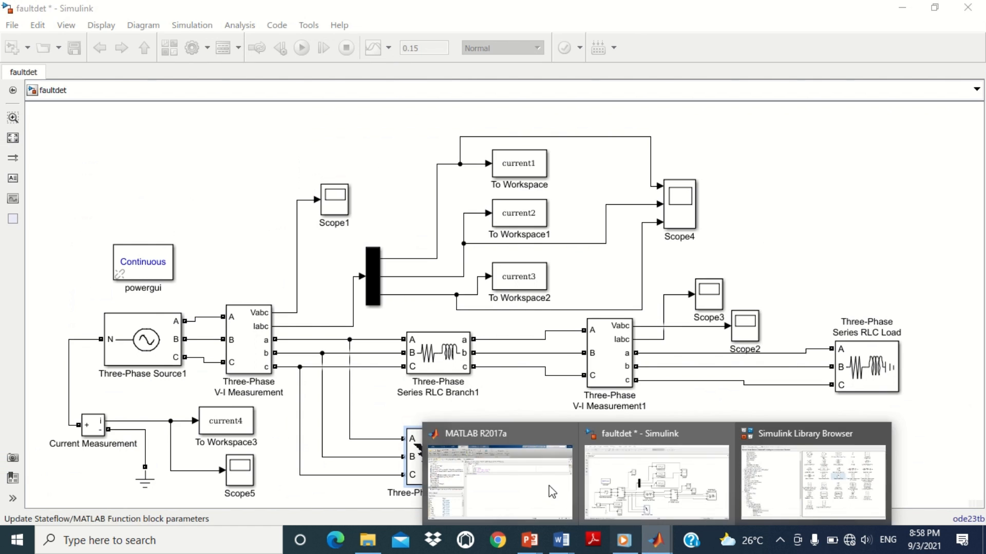
left_click(556, 488)
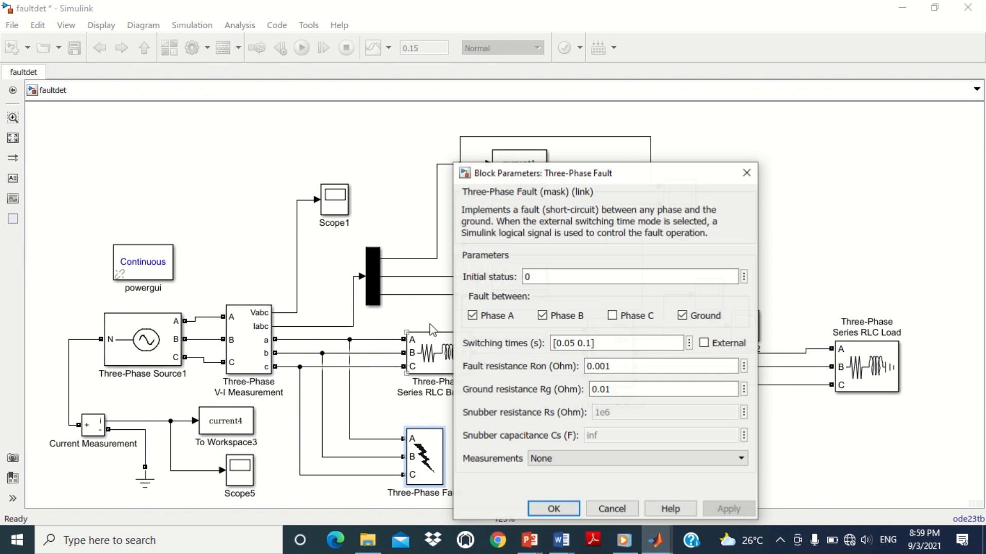
Step: Change the fault to Phase A, Phase C and Ground and rerun the fault.m script
left_click_drag(547, 180, 491, 108)
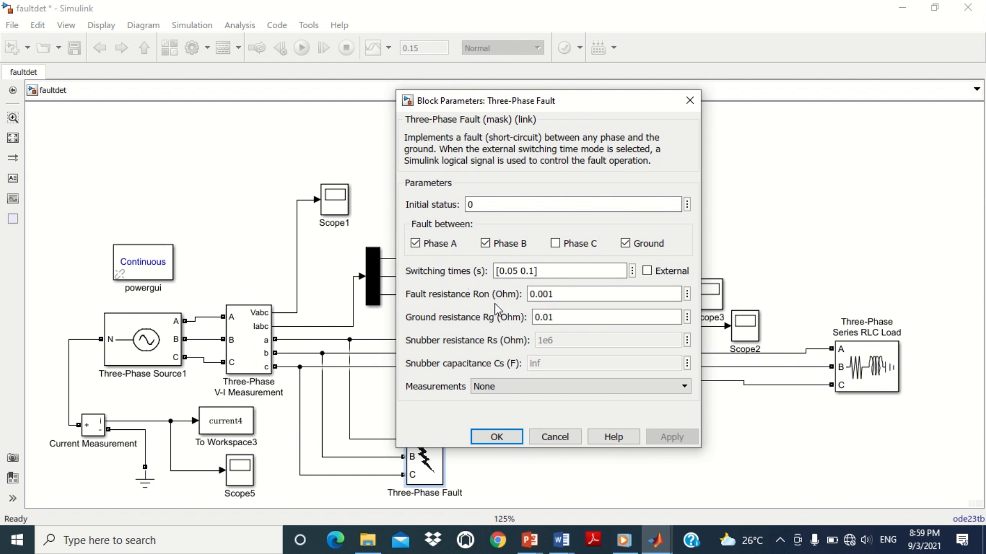
left_click(416, 244)
left_click(490, 251)
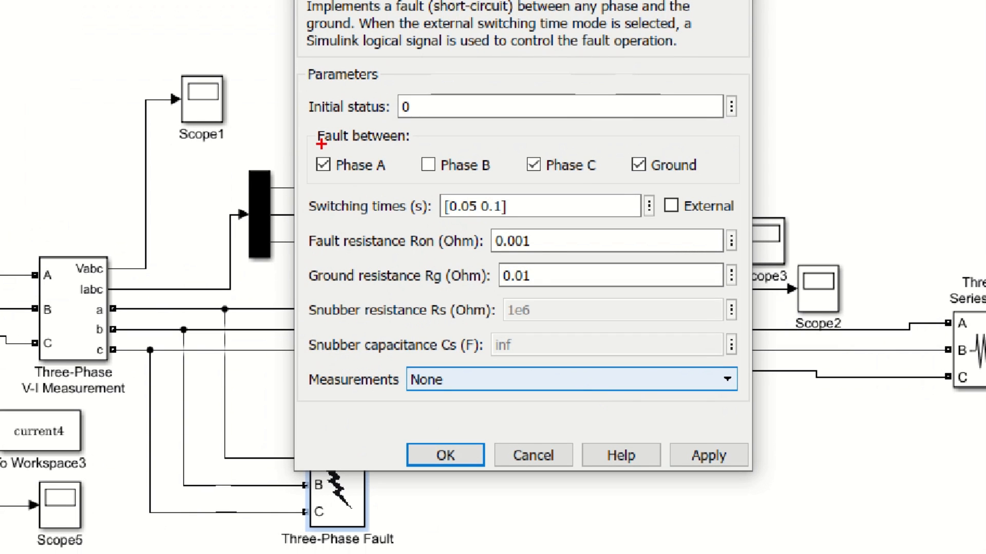
left_click_drag(308, 145, 394, 189)
left_click_drag(511, 140, 610, 189)
left_click_drag(628, 149, 703, 188)
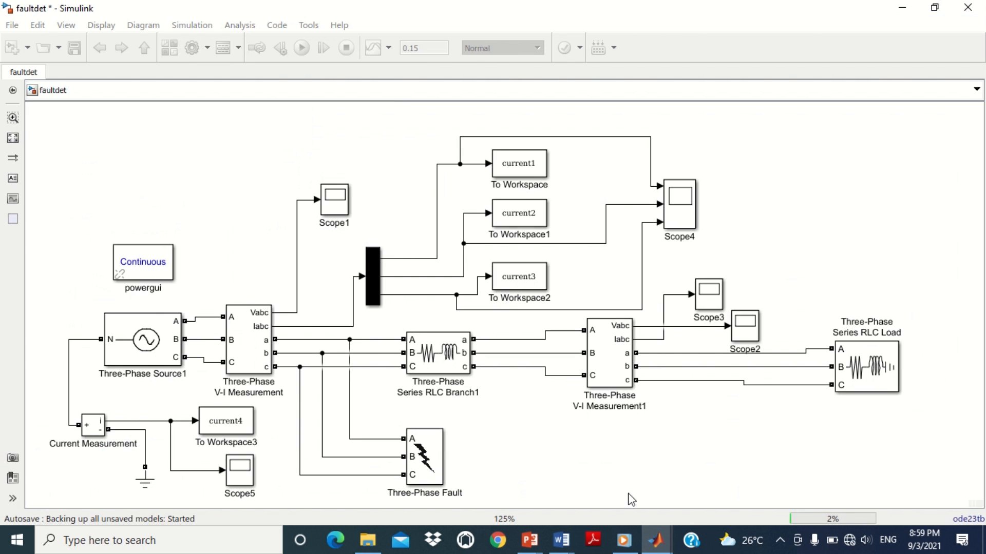
mouse_move(651, 545)
left_click(480, 463)
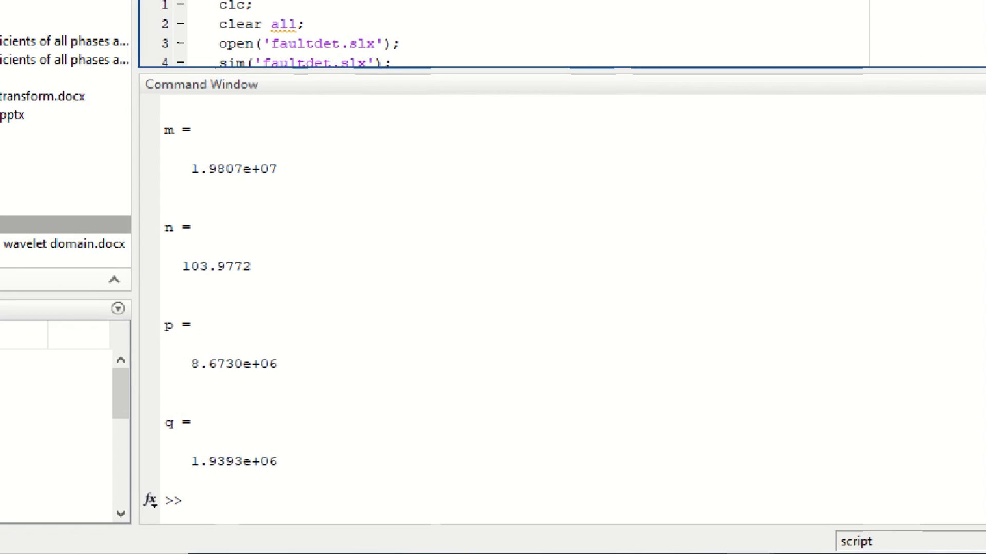
Step: Examine the new m, n, p and q values against the AC-G row of the results table
left_click_drag(183, 135, 318, 210)
mouse_move(172, 300)
left_mouse_down()
mouse_move(334, 514)
mouse_move(336, 497)
left_mouse_up()
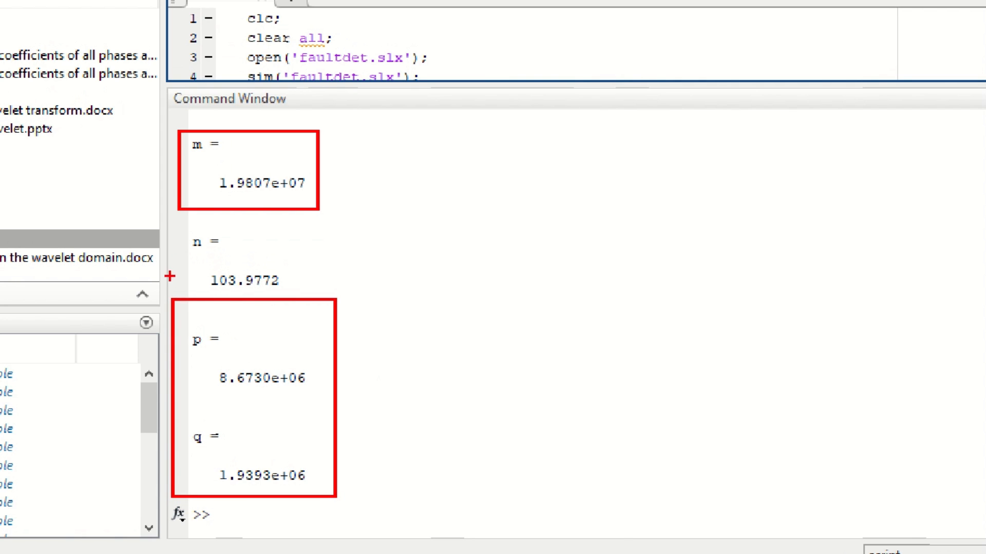
left_click_drag(170, 220, 315, 299)
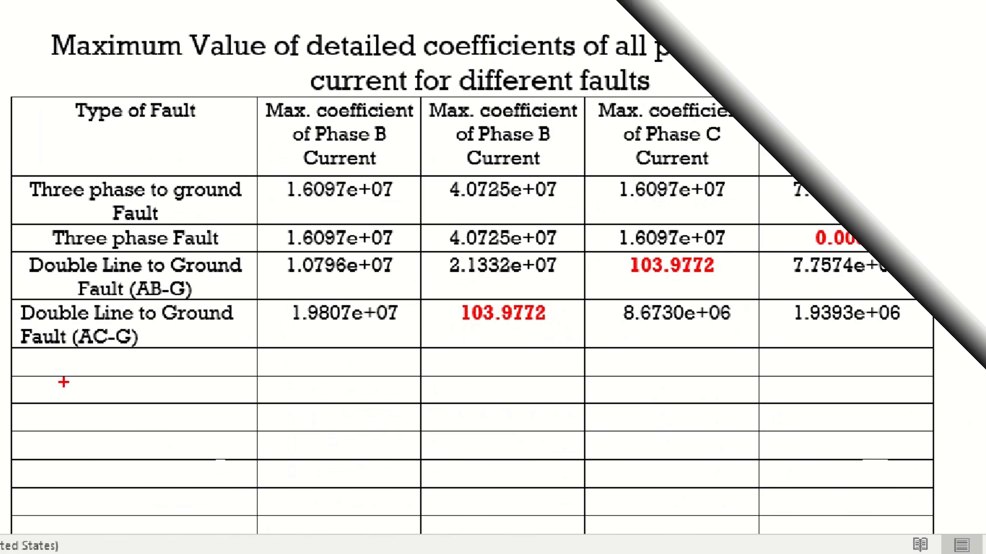
mouse_move(2, 290)
left_mouse_down()
mouse_move(310, 332)
mouse_move(949, 352)
left_mouse_up()
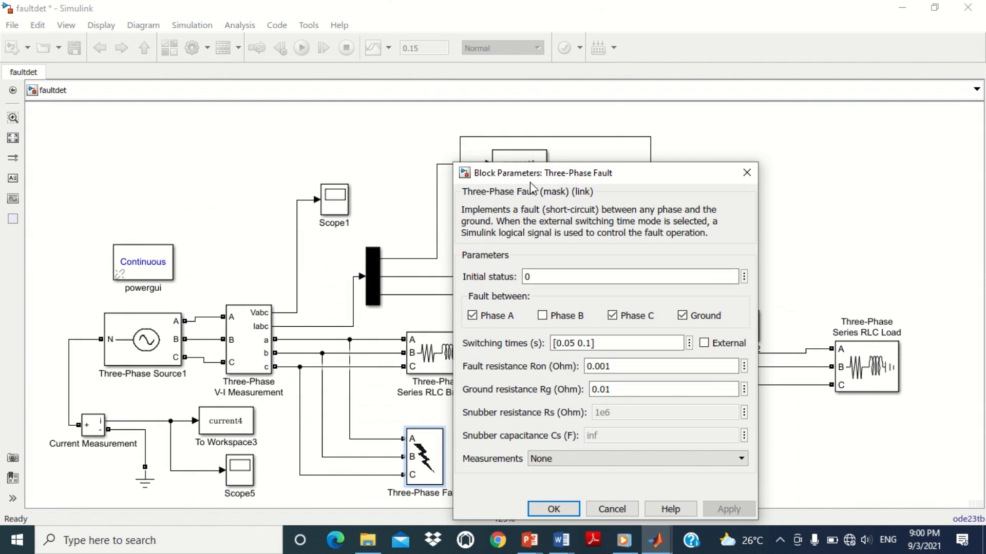
Step: Set the fault between Phase B, Phase C and Ground and rerun the fault.m script
left_click_drag(533, 177, 461, 120)
left_click(400, 258)
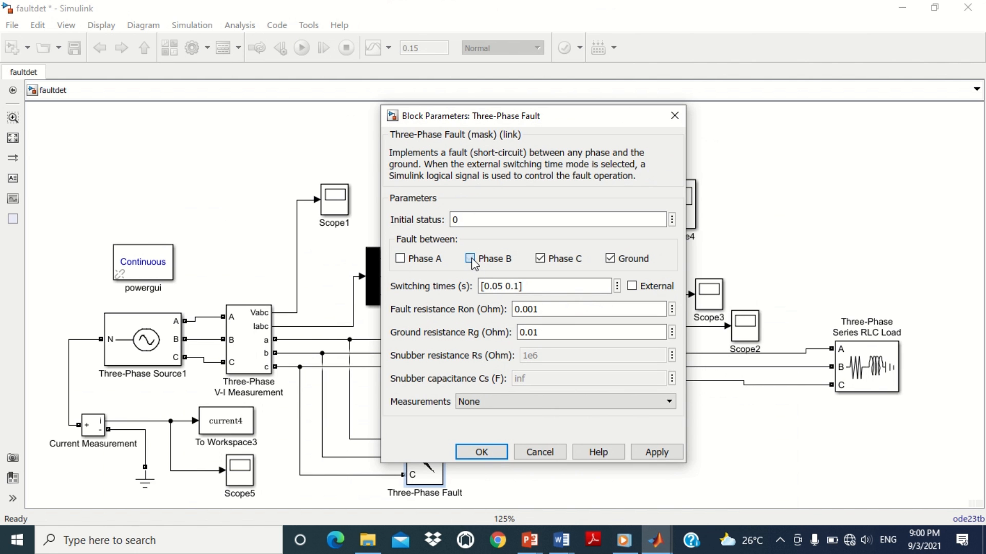
key("ctrl+1")
left_click(614, 352)
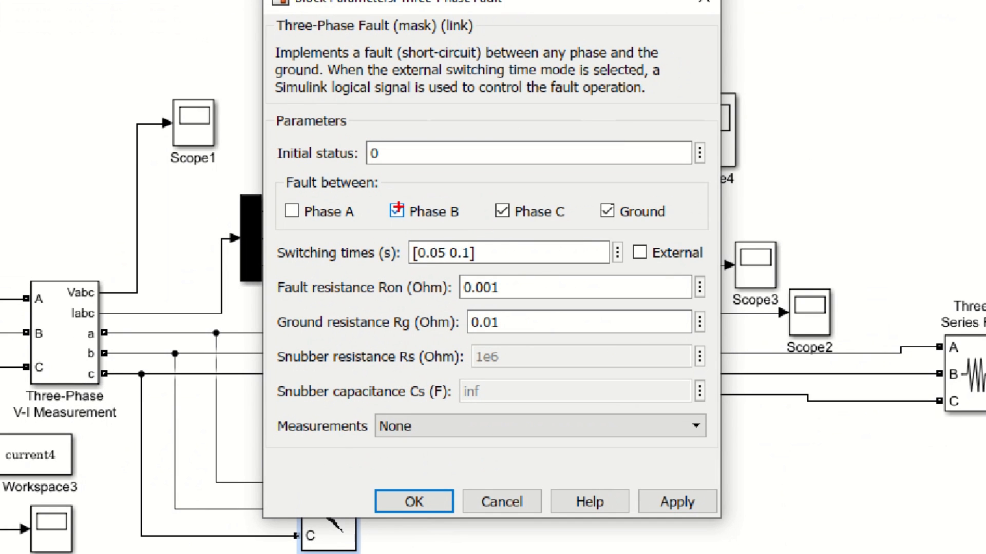
left_click_drag(458, 247, 474, 256)
left_click_drag(403, 207, 670, 233)
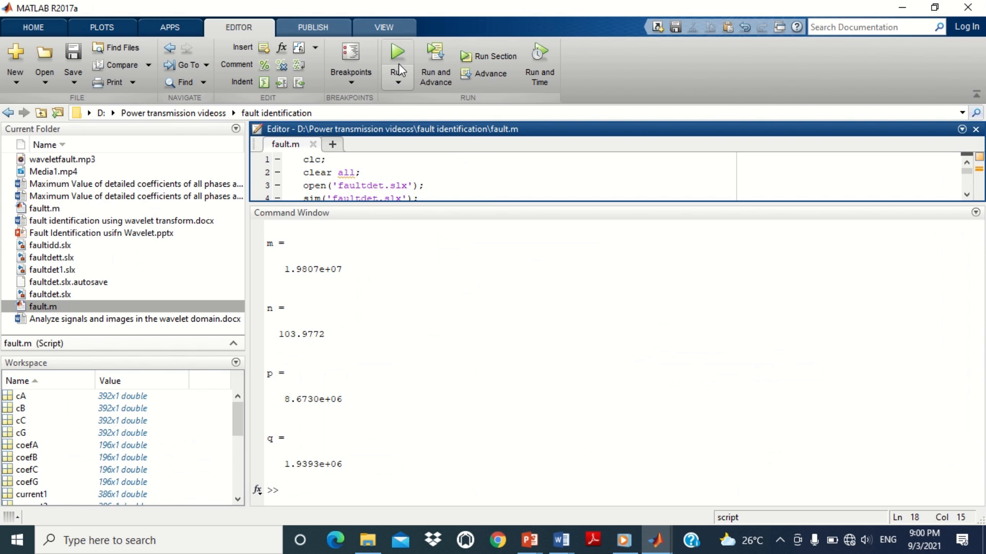
left_click(398, 64)
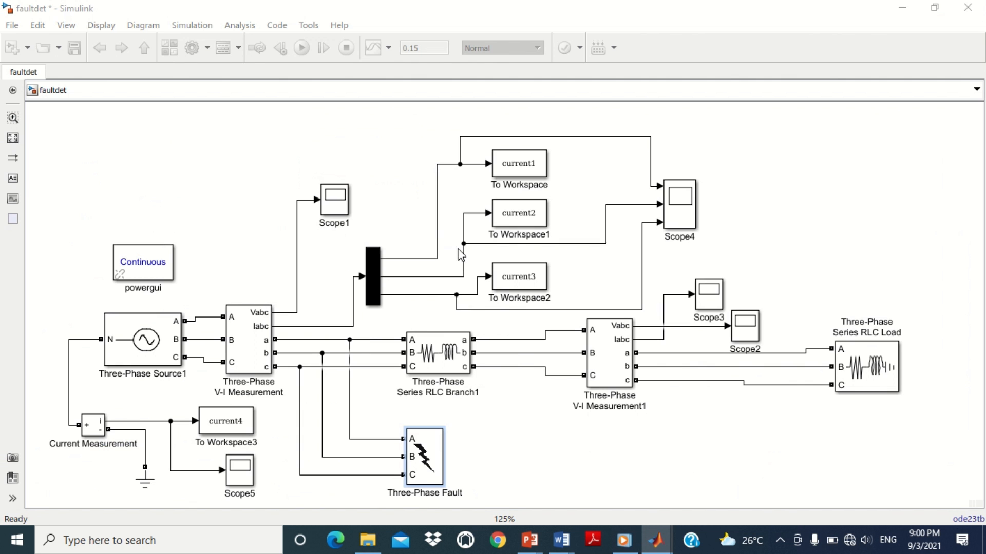
mouse_move(652, 540)
left_click(512, 488)
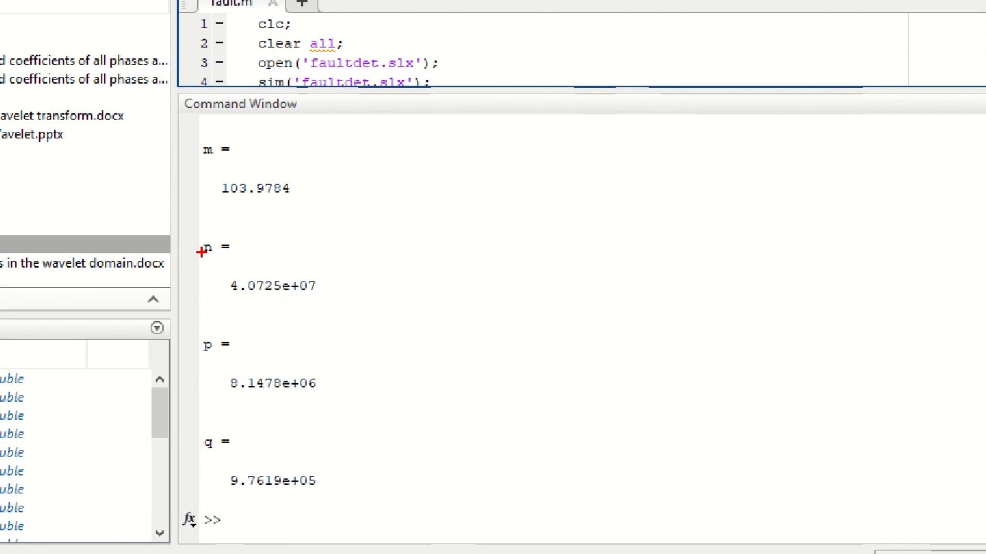
Step: Examine the BC-G coefficients against the results table
mouse_move(189, 237)
left_mouse_down()
mouse_move(231, 387)
mouse_move(342, 495)
left_mouse_up()
left_click_drag(189, 132, 324, 221)
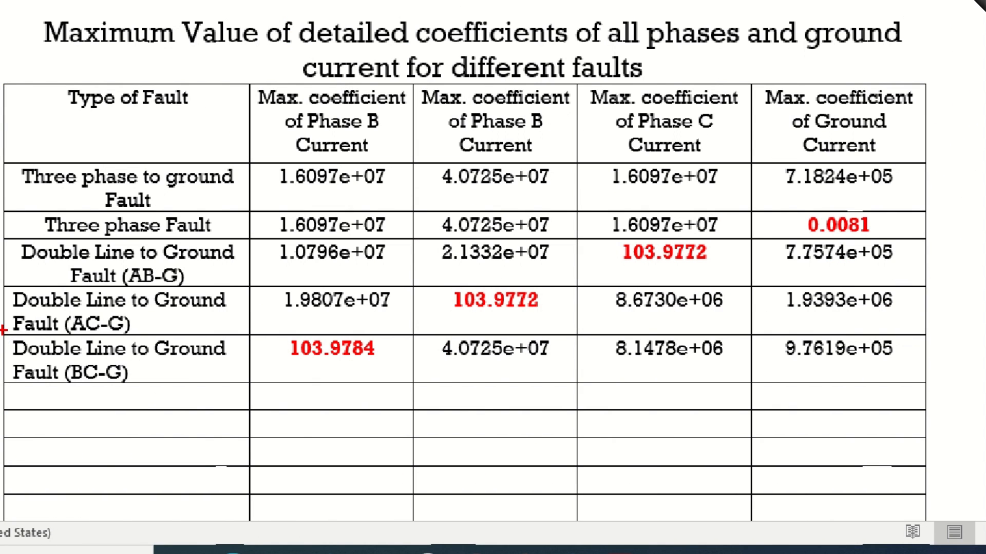
left_click_drag(3, 329, 936, 385)
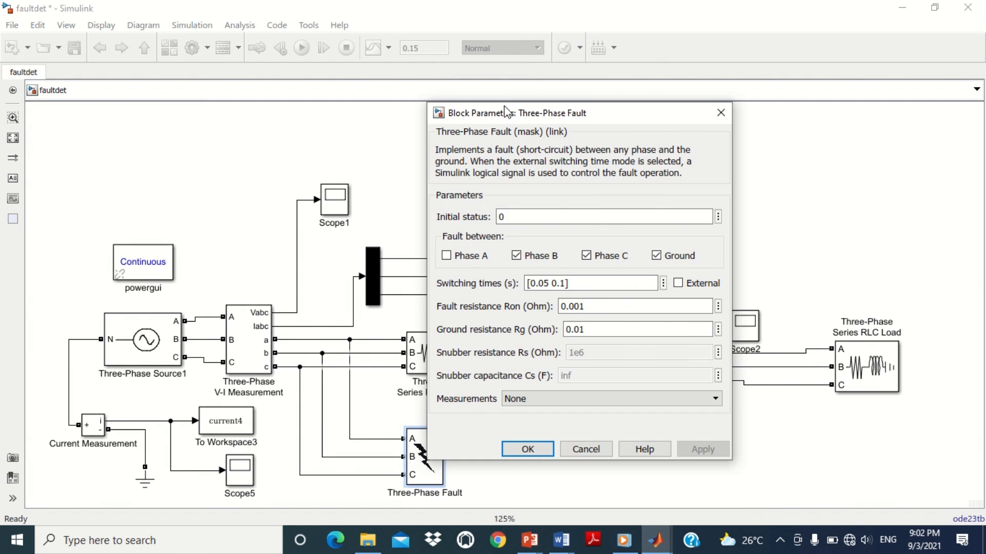
Step: Change the Three-Phase Fault to act between Phase A and Phase B only, without Ground
mouse_move(505, 111)
left_mouse_down()
mouse_move(493, 64)
mouse_move(494, 104)
left_mouse_up()
left_click(575, 250)
left_click(642, 250)
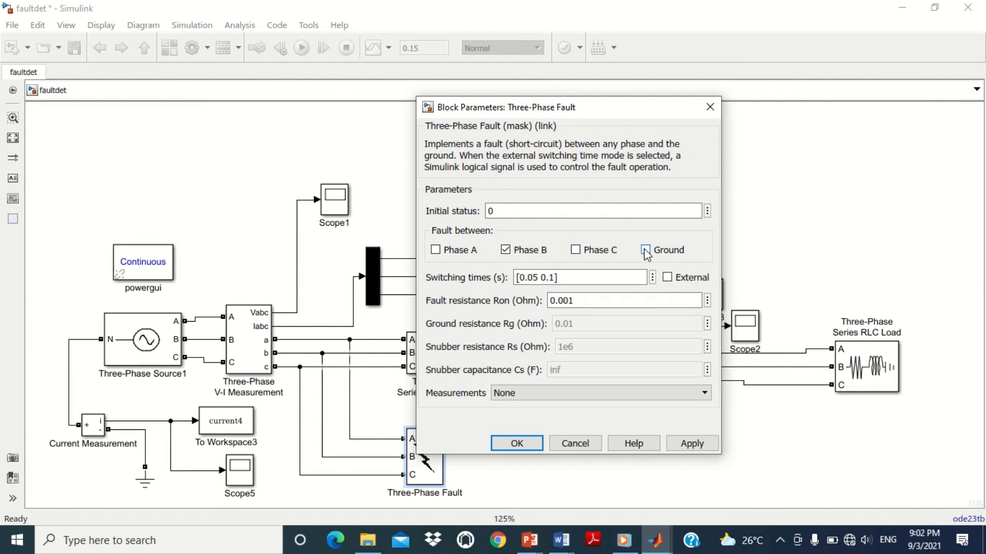
left_click(435, 250)
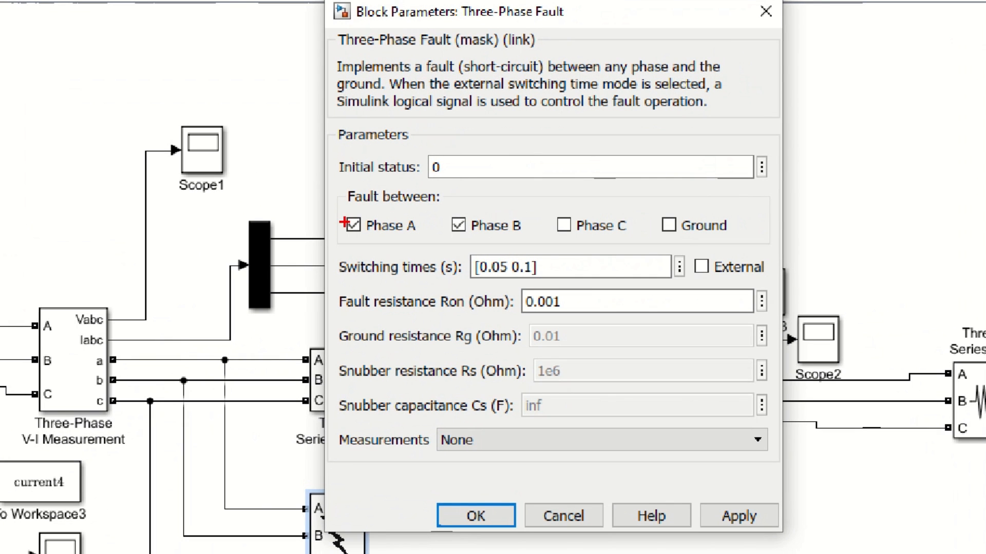
Step: Apply the Phase A and Phase B fault setting and rerun the fault.m script
left_click_drag(343, 200, 526, 244)
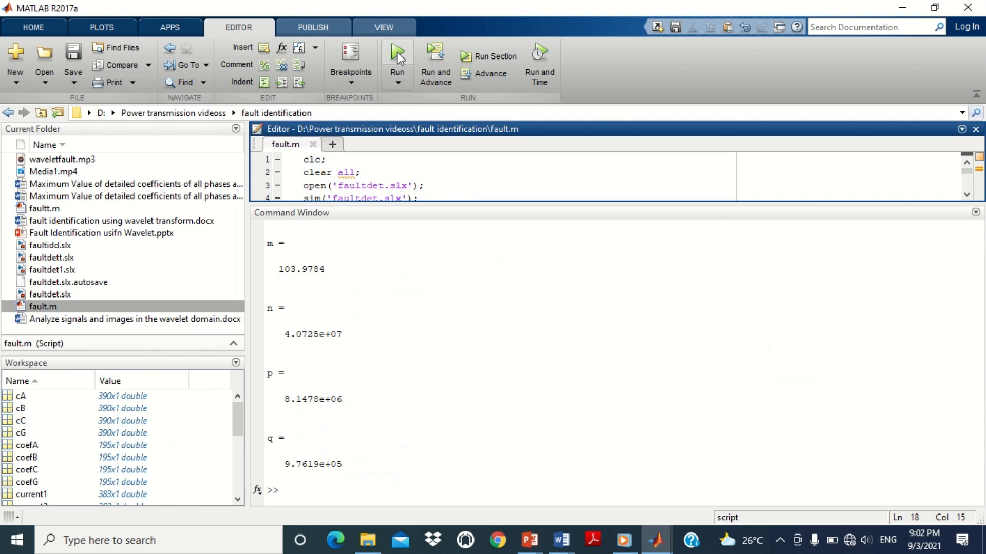
left_click(398, 53)
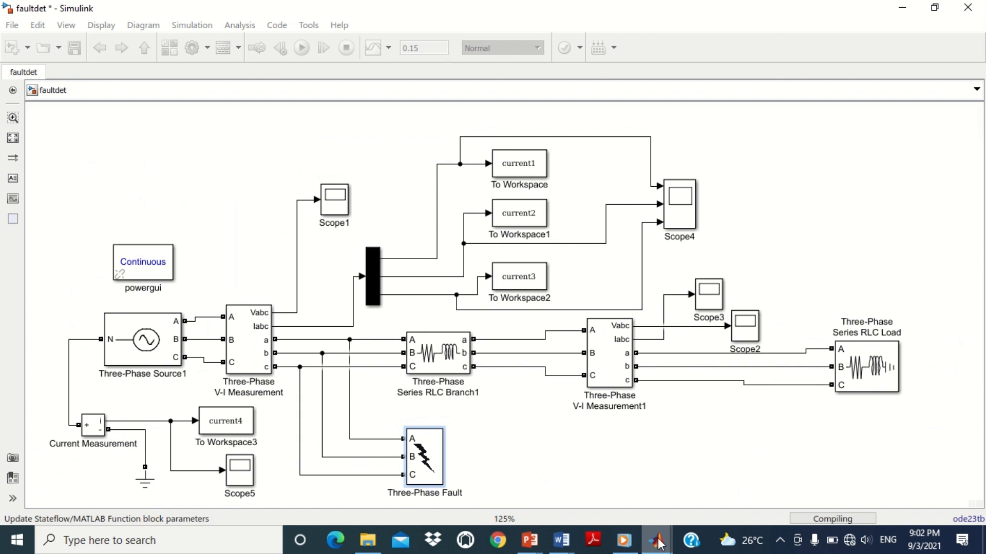
mouse_move(656, 538)
left_click(477, 460)
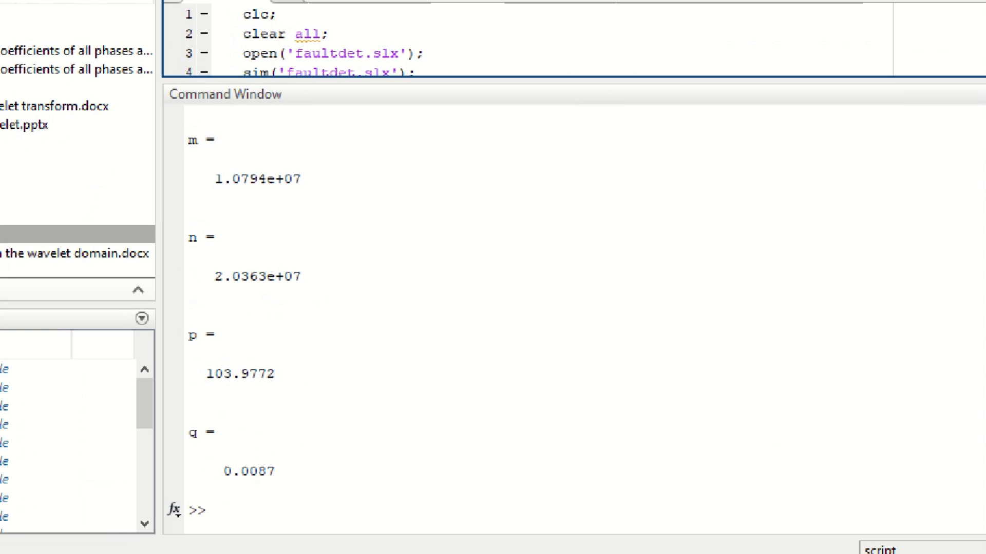
Step: Examine the new m, n, p and q values against the Line to Line (A-B) row of the results table
left_click_drag(182, 128, 321, 292)
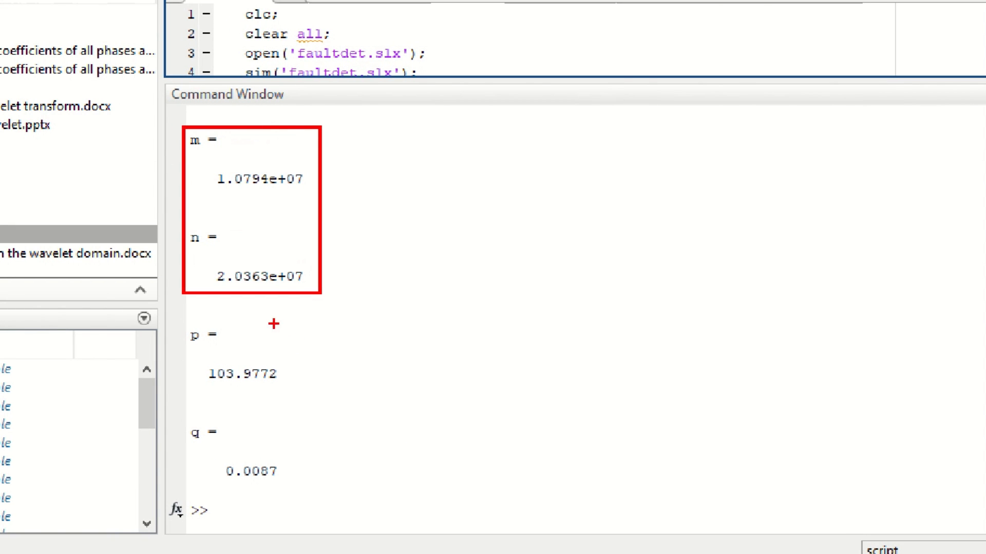
left_click_drag(171, 325, 312, 495)
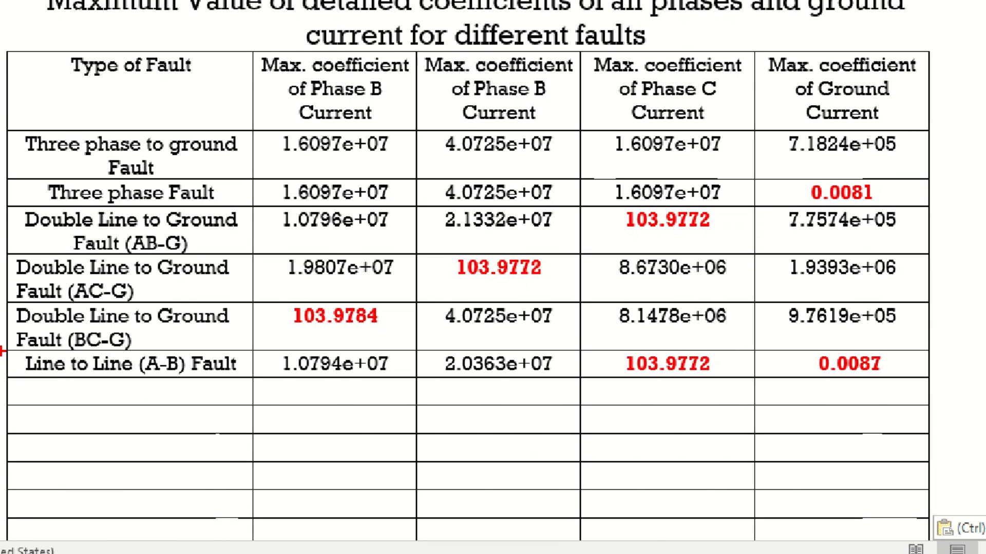
mouse_move(1, 351)
left_mouse_down()
mouse_move(403, 384)
mouse_move(940, 380)
left_mouse_up()
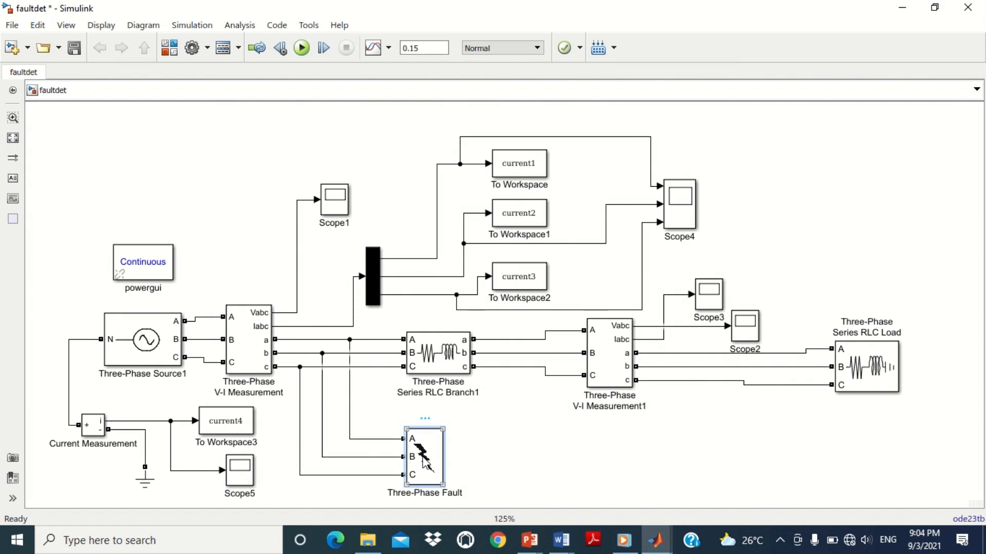
Step: Set the Three-Phase Fault to act between Phase A and Phase C only, and rerun the fault.m script
double_click(424, 461)
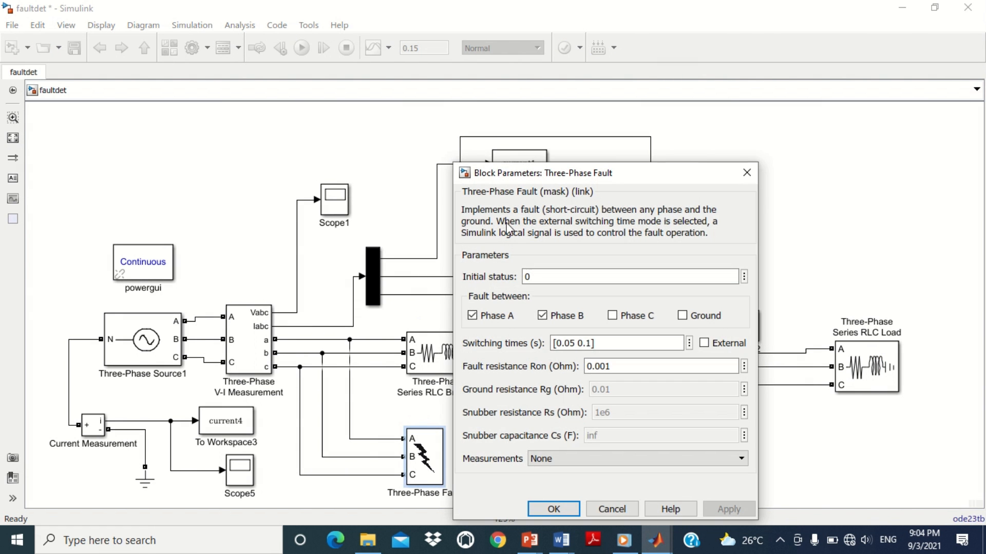
left_click_drag(563, 181, 502, 119)
left_click(482, 260)
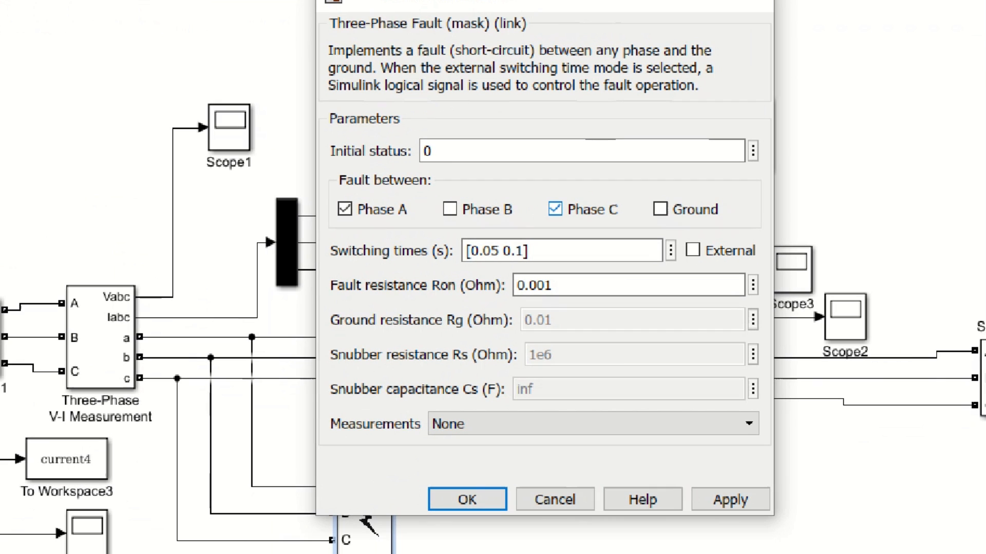
left_click_drag(324, 163, 432, 223)
left_click_drag(531, 180, 622, 224)
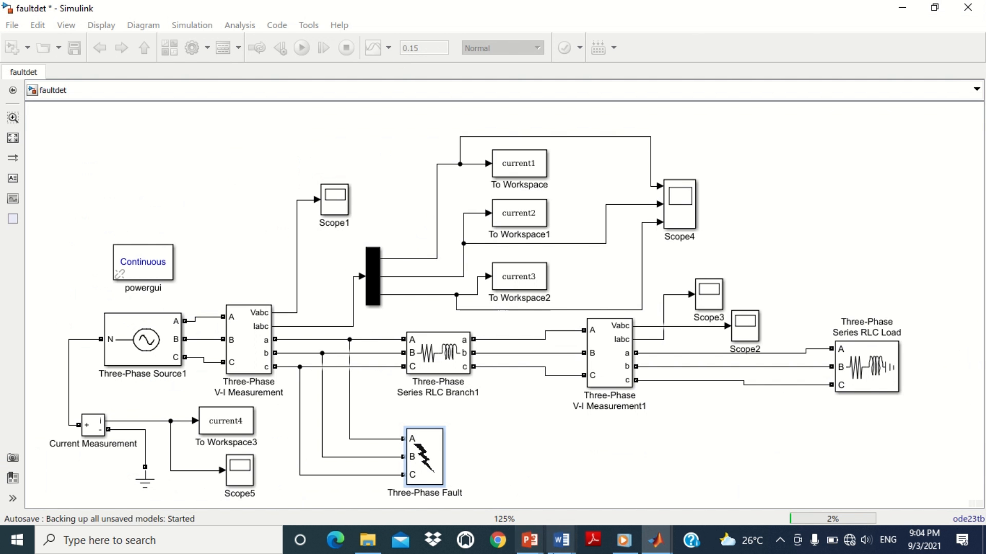
mouse_move(657, 541)
left_click(480, 481)
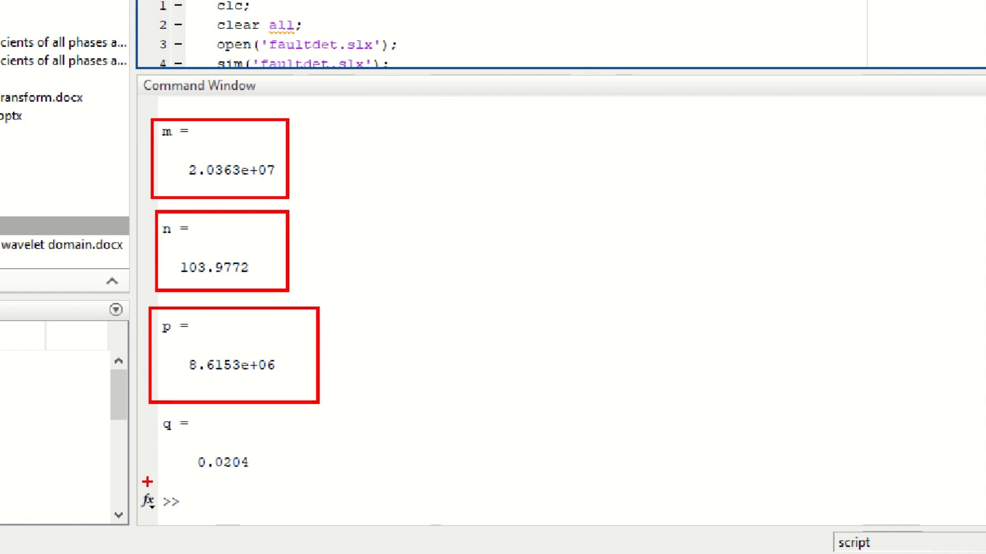
Step: Compare the A-C fault coefficients with the Line to Line (A-C) row of the results table
left_click_drag(148, 414, 259, 477)
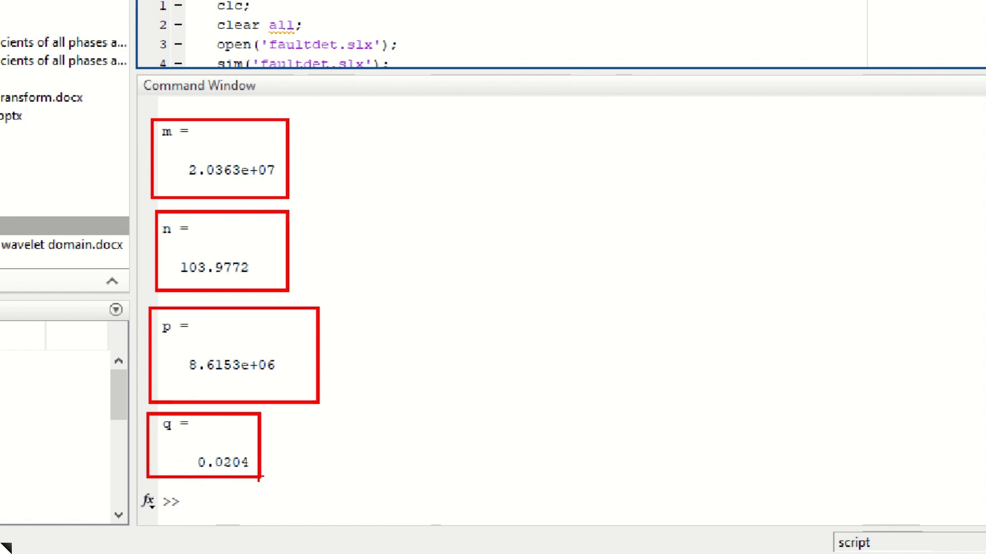
mouse_move(17, 288)
left_mouse_down()
mouse_move(31, 298)
mouse_move(539, 318)
mouse_move(946, 318)
left_mouse_up()
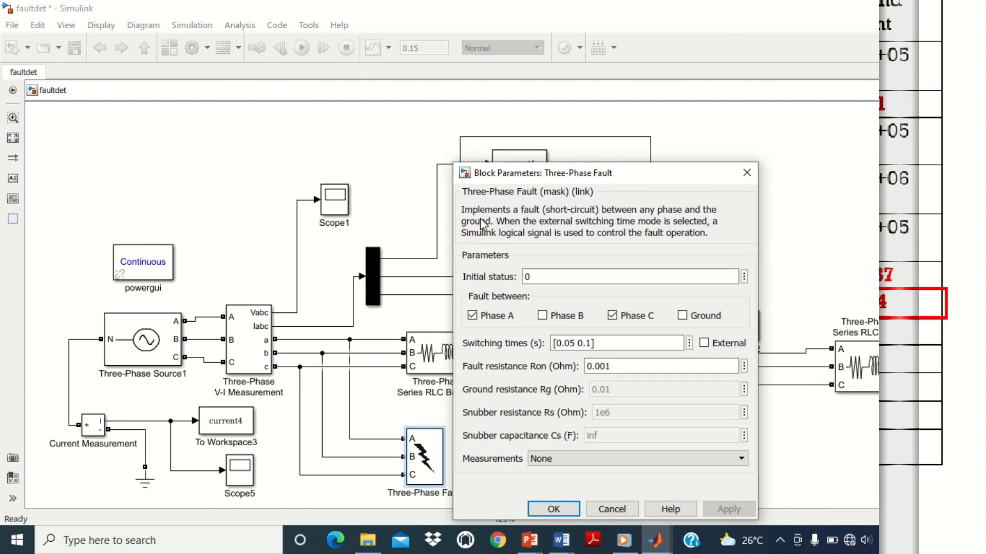
Step: Set the fault between Phase B and Phase C only, and rerun the fault.m script
left_click_drag(532, 173, 507, 91)
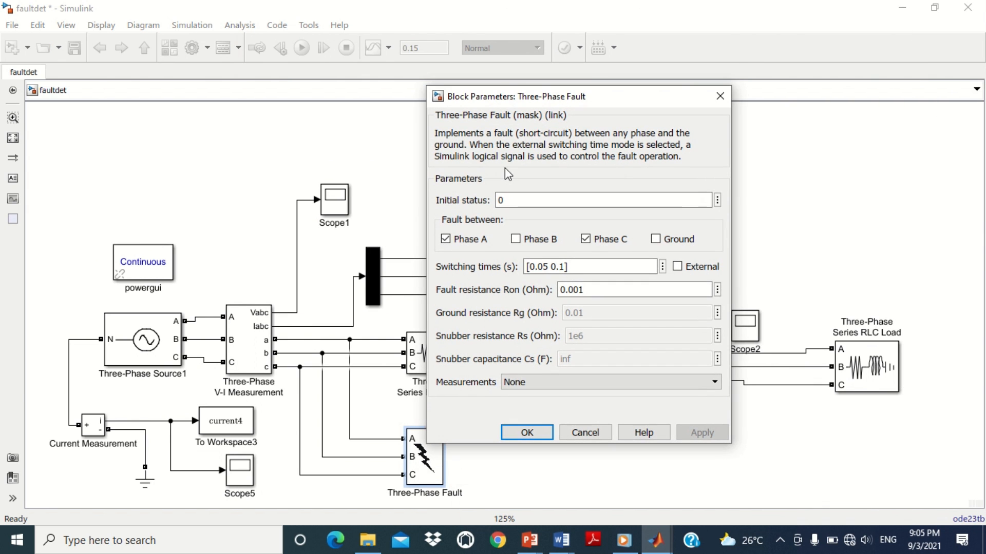
left_click(446, 239)
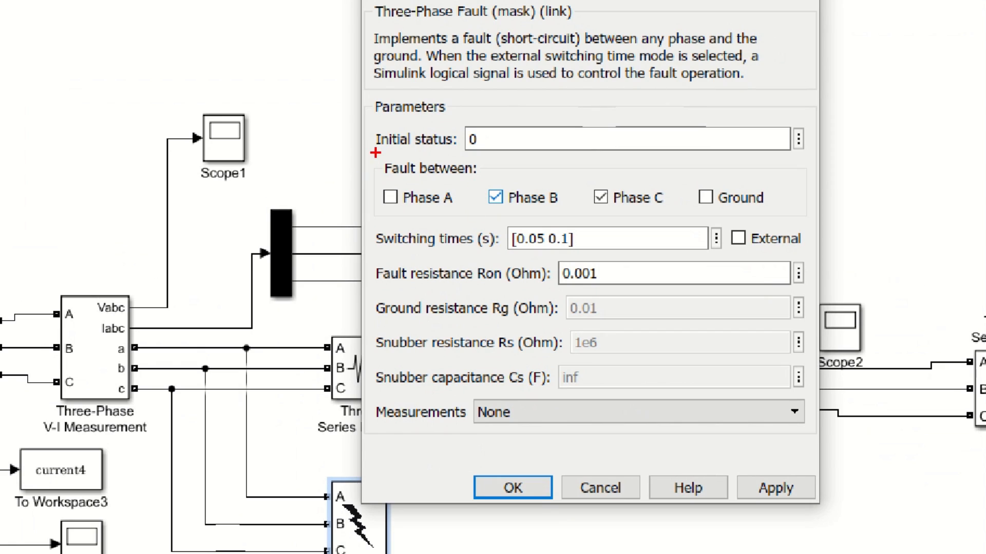
mouse_move(375, 152)
left_mouse_down()
mouse_move(468, 180)
mouse_move(685, 216)
left_mouse_up()
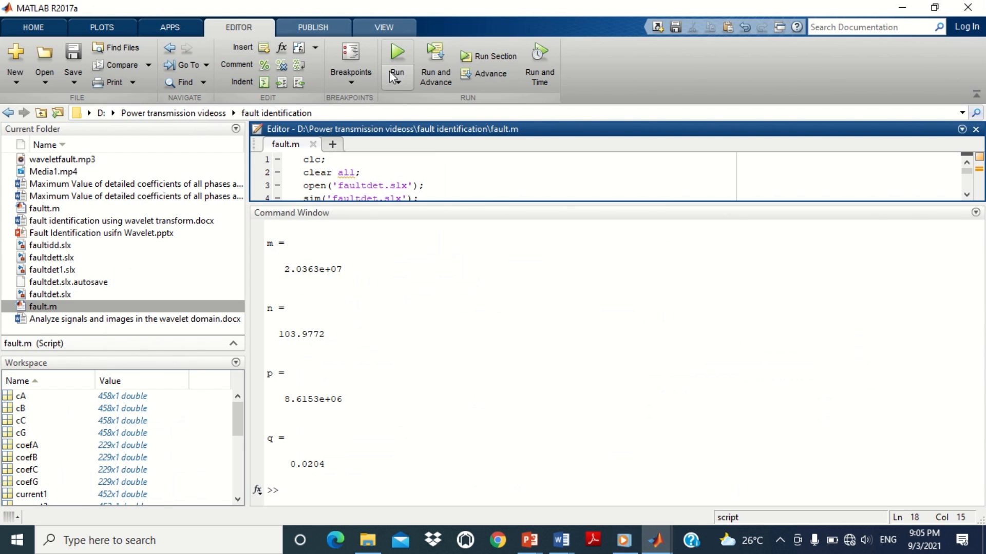
left_click(396, 70)
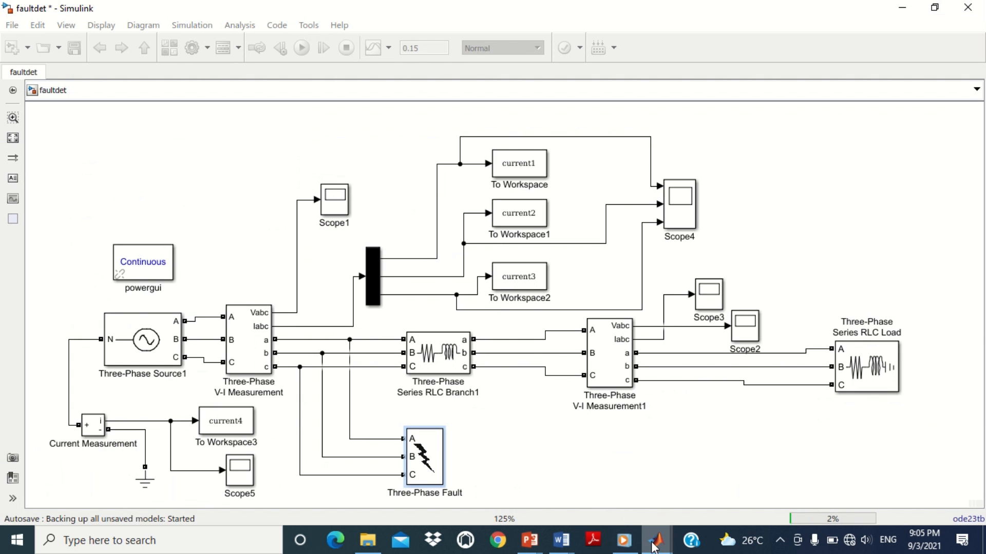
mouse_move(653, 548)
left_click(494, 494)
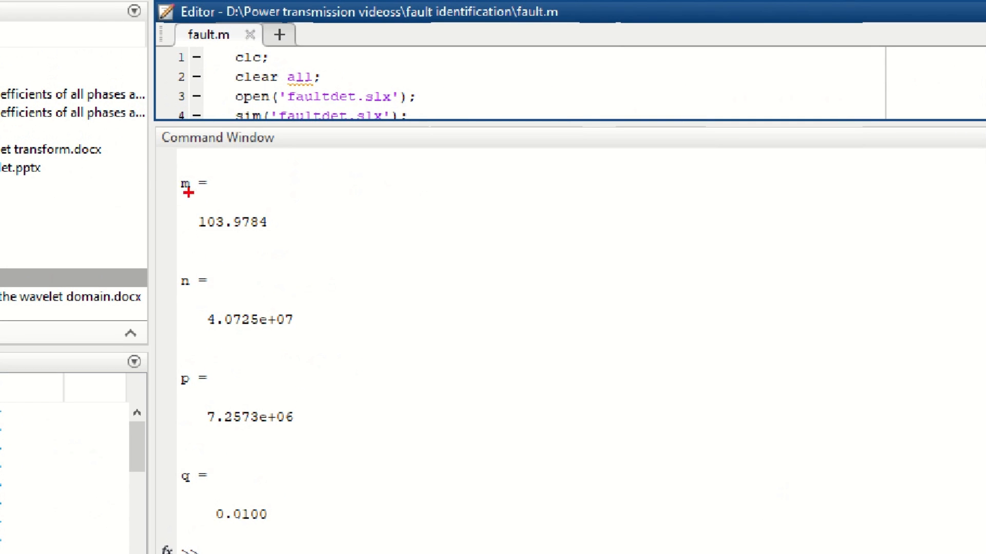
Step: Examine the B-C fault coefficients against the Line to Line (B-C) row of the results table
left_click_drag(175, 266, 315, 442)
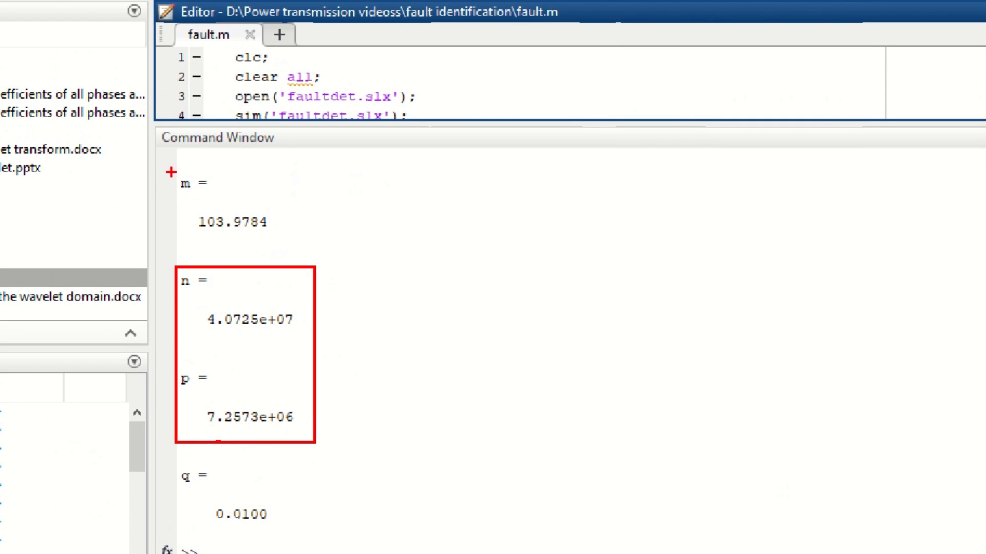
left_click_drag(171, 170, 284, 251)
left_click_drag(175, 458, 277, 529)
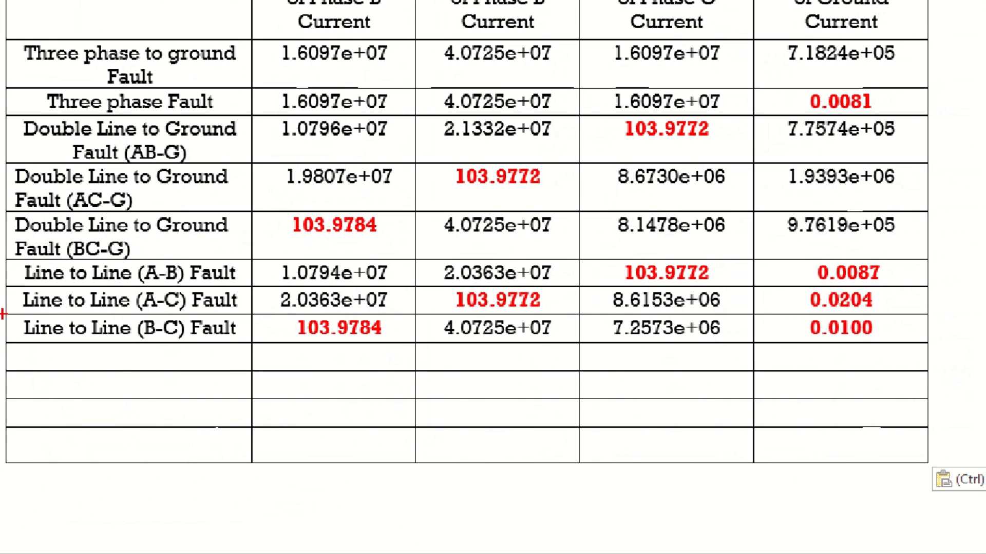
mouse_move(3, 315)
left_mouse_down()
mouse_move(517, 345)
mouse_move(939, 343)
left_mouse_up()
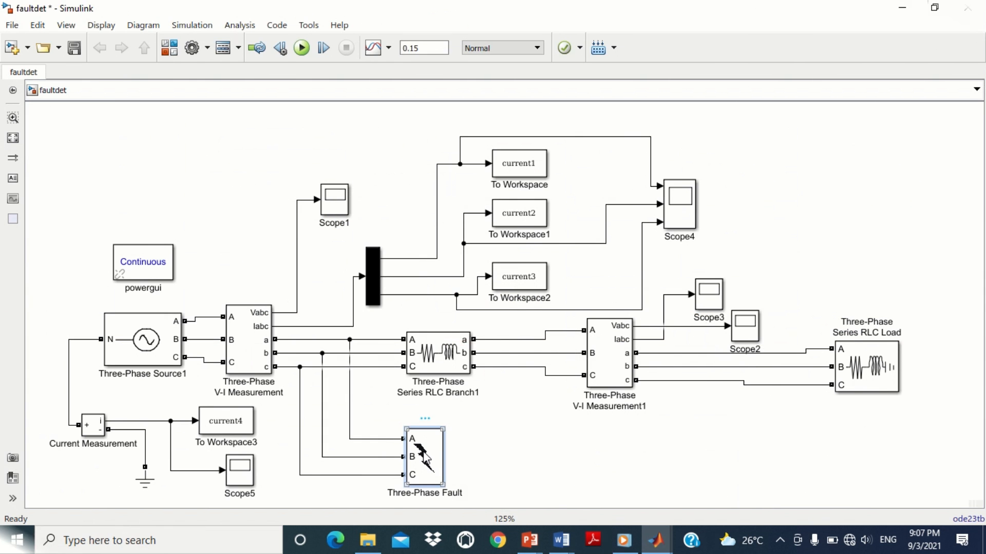
Step: Set the fault between Phase A and Ground only, and rerun the fault.m script
double_click(418, 454)
left_click_drag(499, 175, 474, 121)
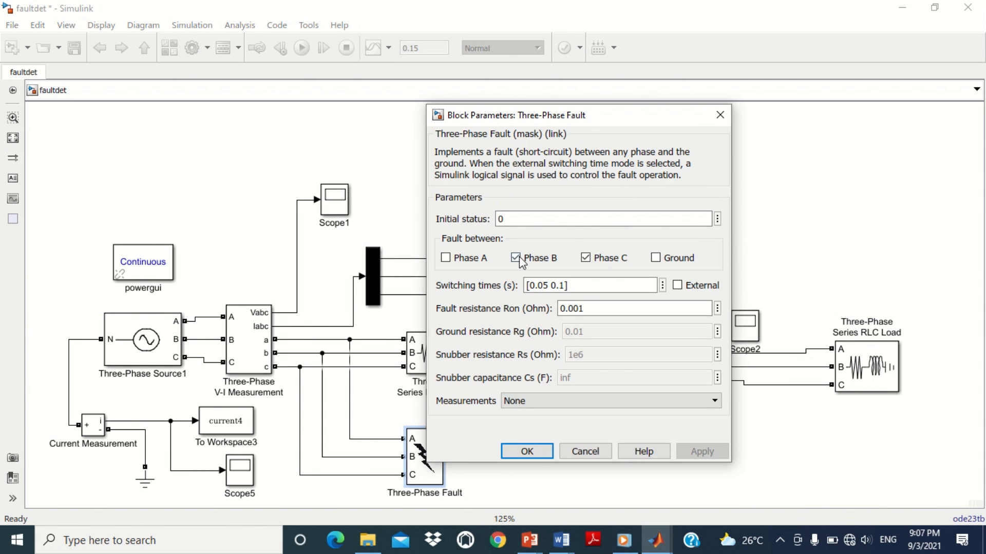
left_click(515, 258)
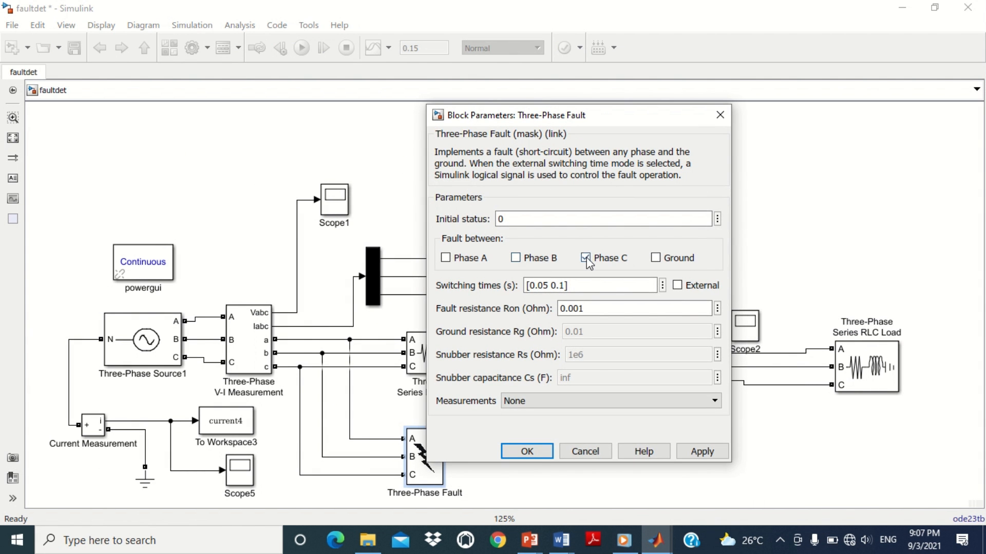
left_click(656, 259)
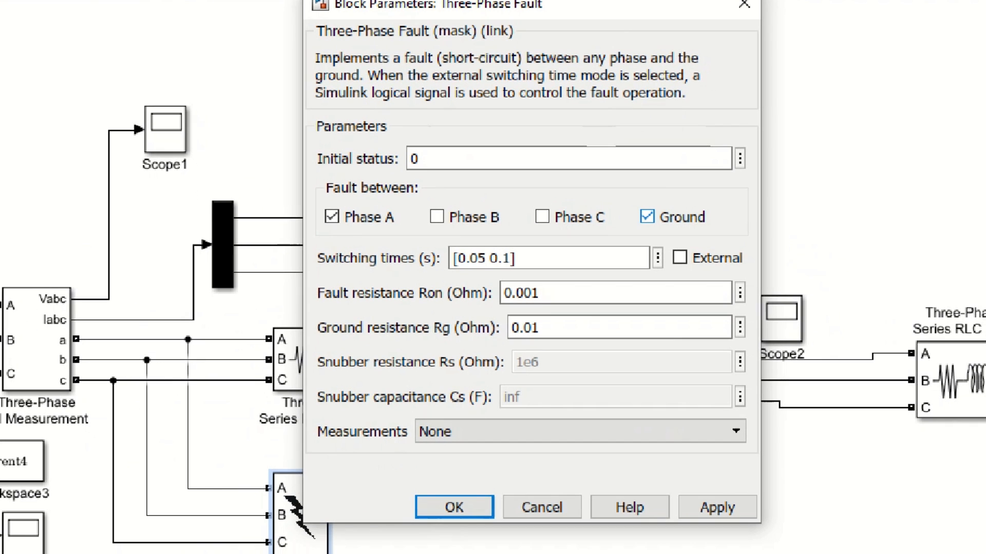
left_click_drag(310, 175, 421, 233)
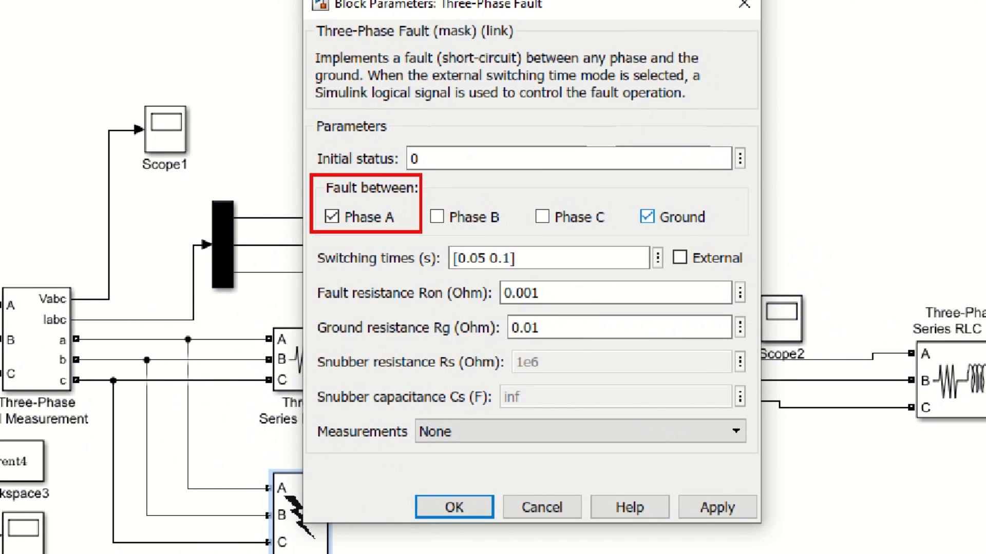
left_click_drag(627, 196, 709, 233)
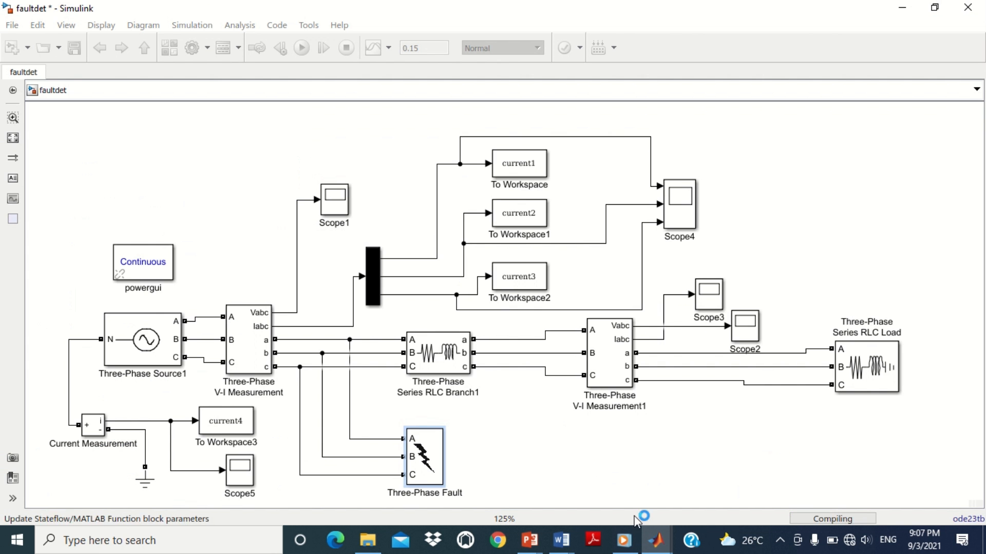
mouse_move(587, 485)
left_click(500, 482)
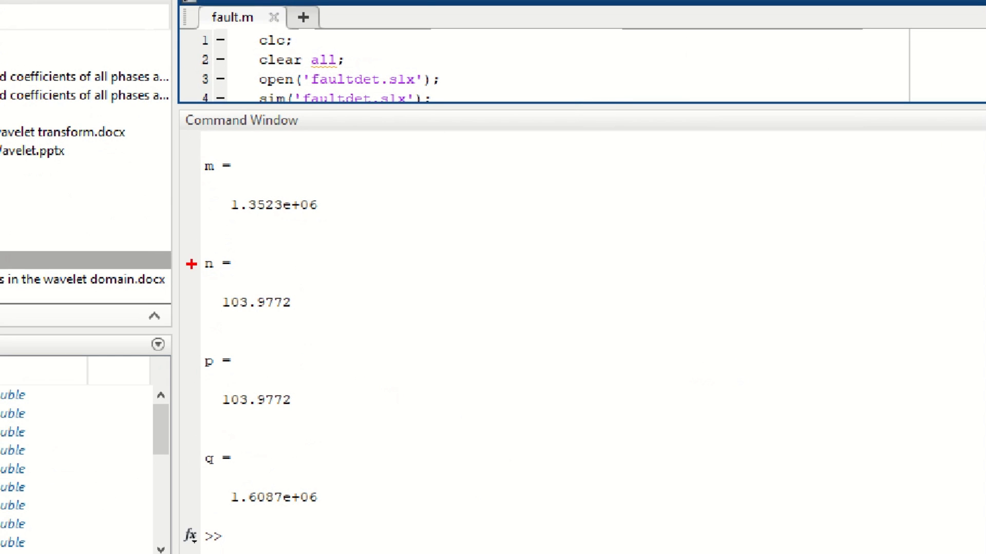
Step: Examine the A-G coefficients against the Single Line to Ground (A-G) row of the results table
left_click_drag(195, 147, 347, 216)
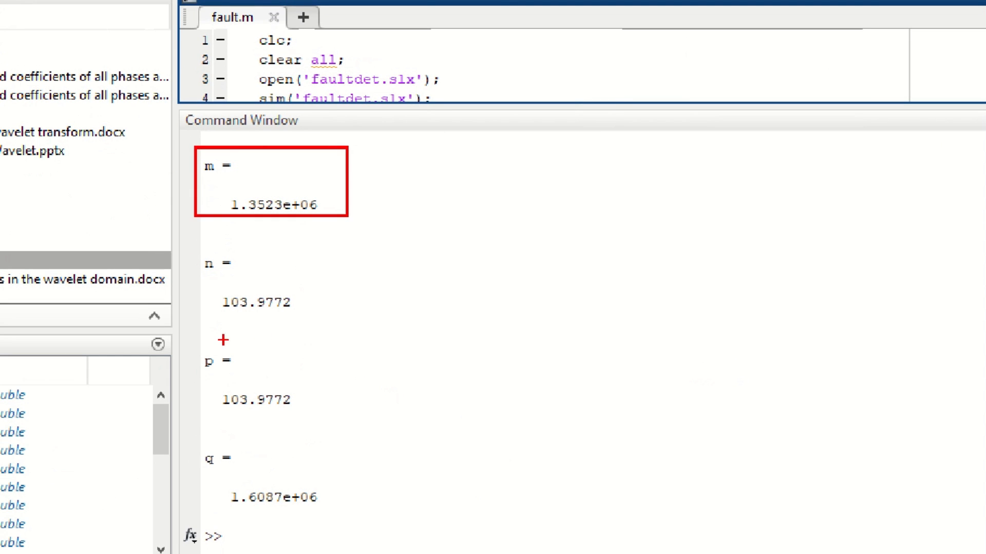
left_click_drag(196, 450, 331, 523)
left_click_drag(190, 249, 290, 418)
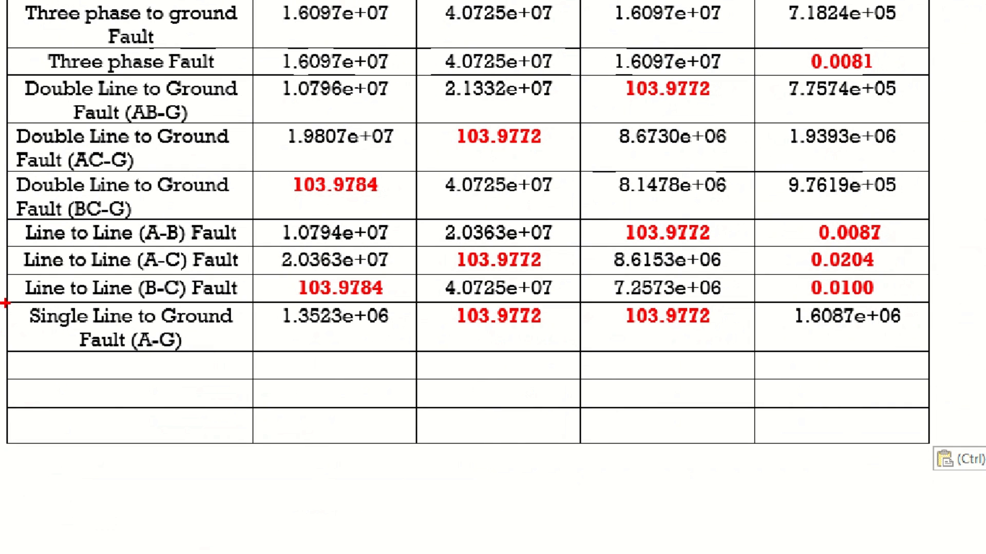
mouse_move(3, 300)
left_mouse_down()
mouse_move(359, 352)
mouse_move(830, 375)
mouse_move(935, 352)
left_mouse_up()
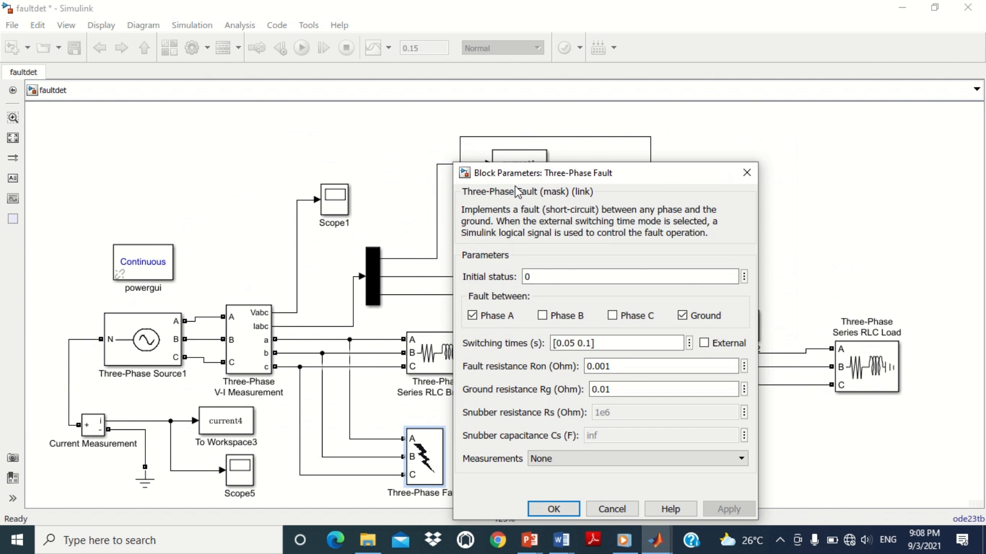
Step: Set the fault between Phase B and Ground only, and rerun the fault.m script
left_click_drag(515, 172, 488, 93)
left_click(446, 236)
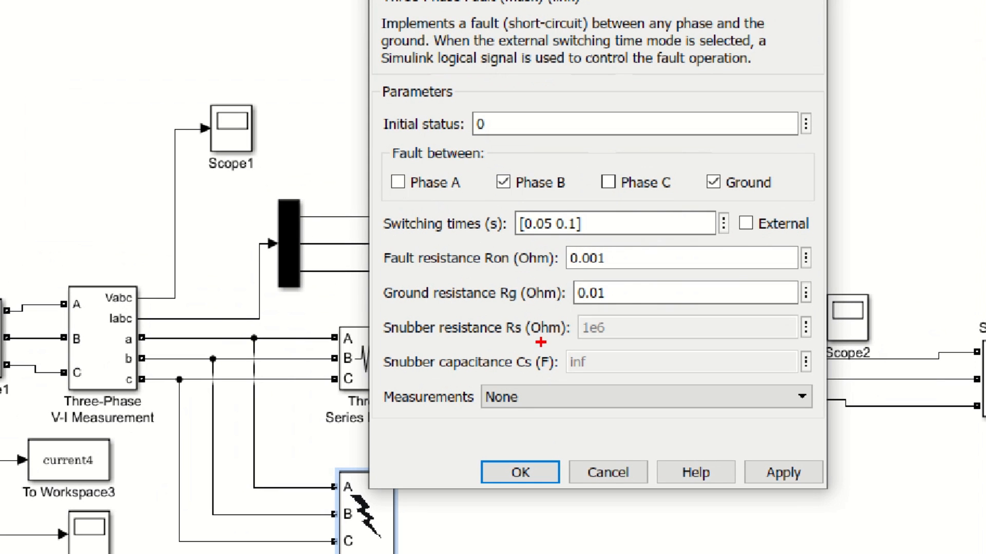
mouse_move(385, 136)
left_mouse_down()
mouse_move(444, 169)
mouse_move(503, 169)
mouse_move(549, 197)
mouse_move(569, 197)
left_mouse_up()
left_click_drag(690, 167, 781, 196)
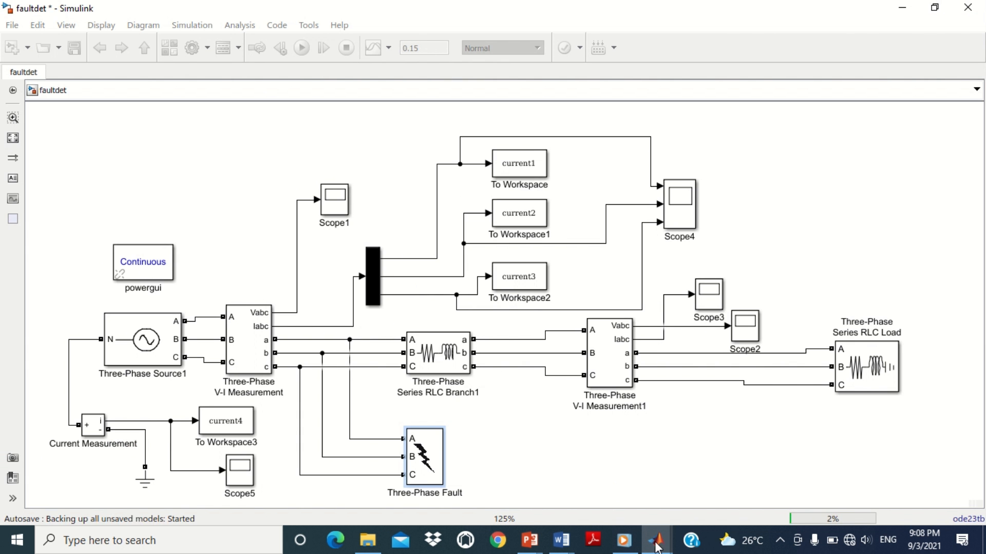
mouse_move(655, 545)
left_click(484, 481)
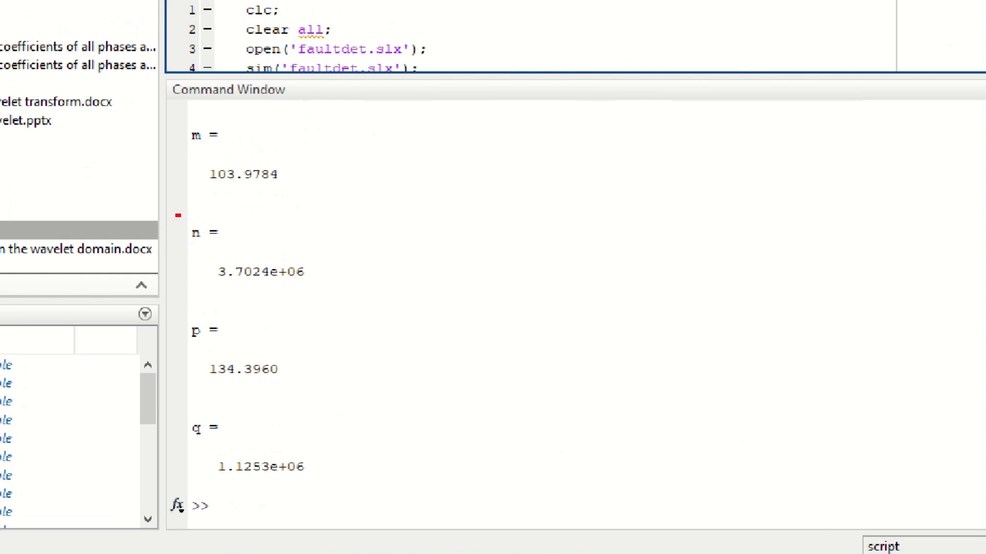
Step: Examine the B-G coefficients against the next Single Line to Ground row of the results table
left_click_drag(178, 215, 332, 298)
left_click_drag(173, 409, 334, 495)
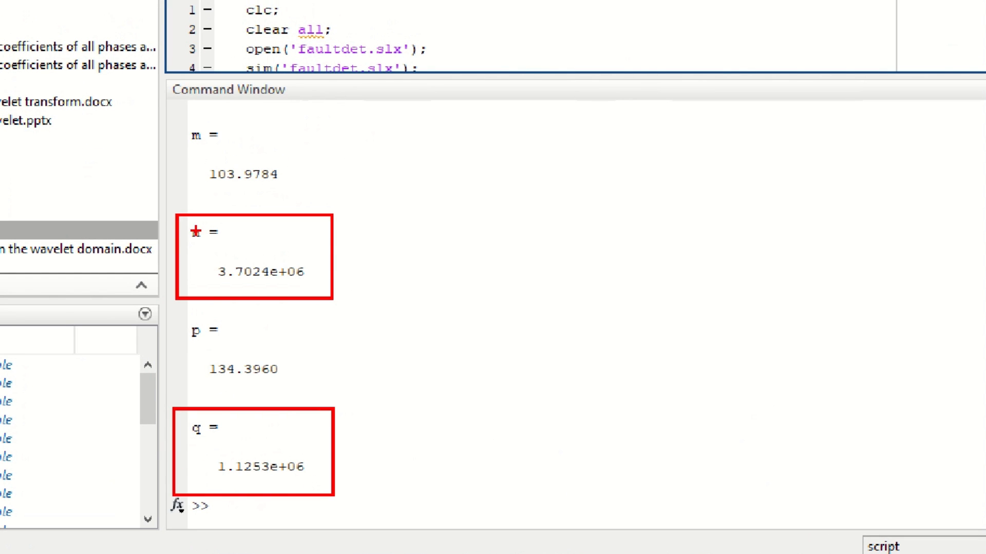
left_click_drag(184, 113, 303, 193)
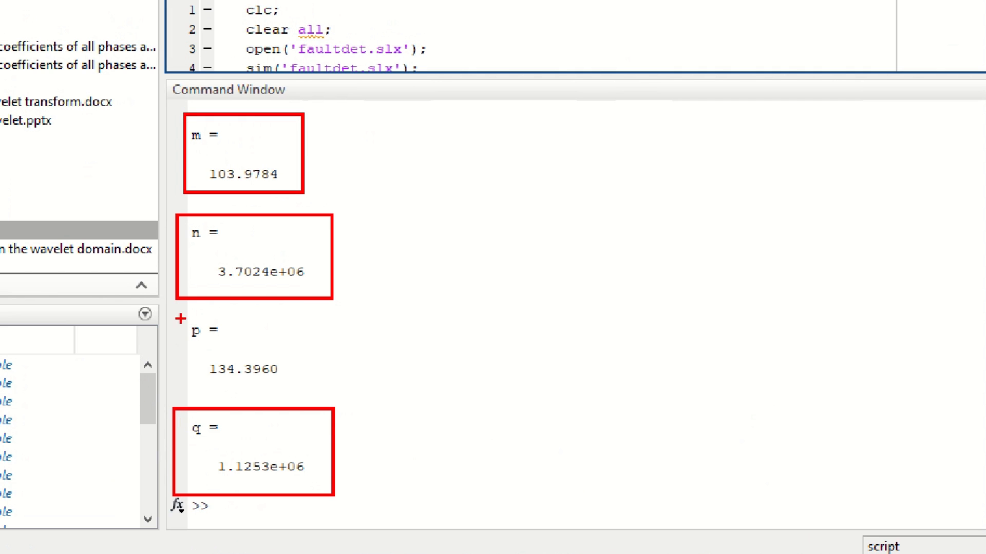
left_click_drag(180, 319, 293, 381)
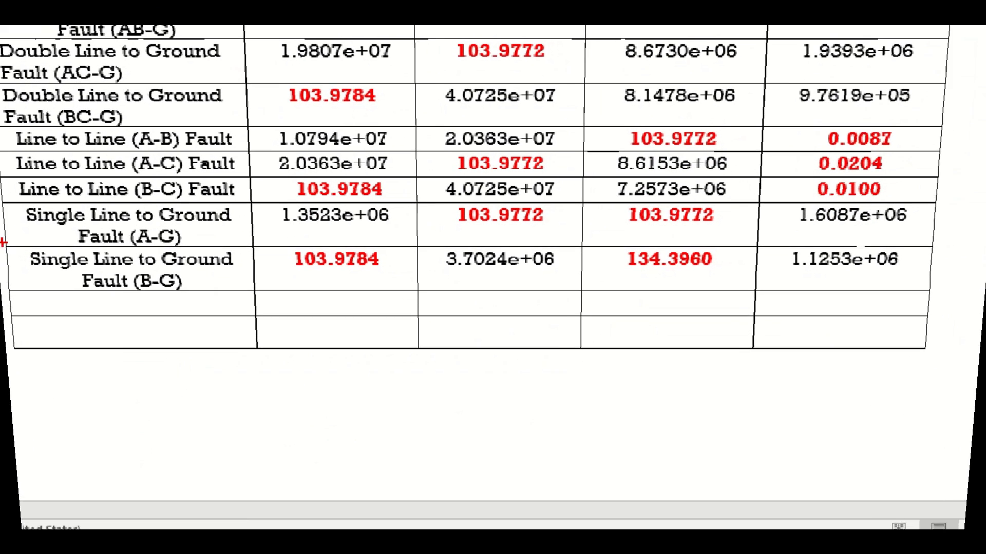
mouse_move(2, 304)
left_mouse_down()
mouse_move(170, 235)
mouse_move(937, 235)
left_mouse_up()
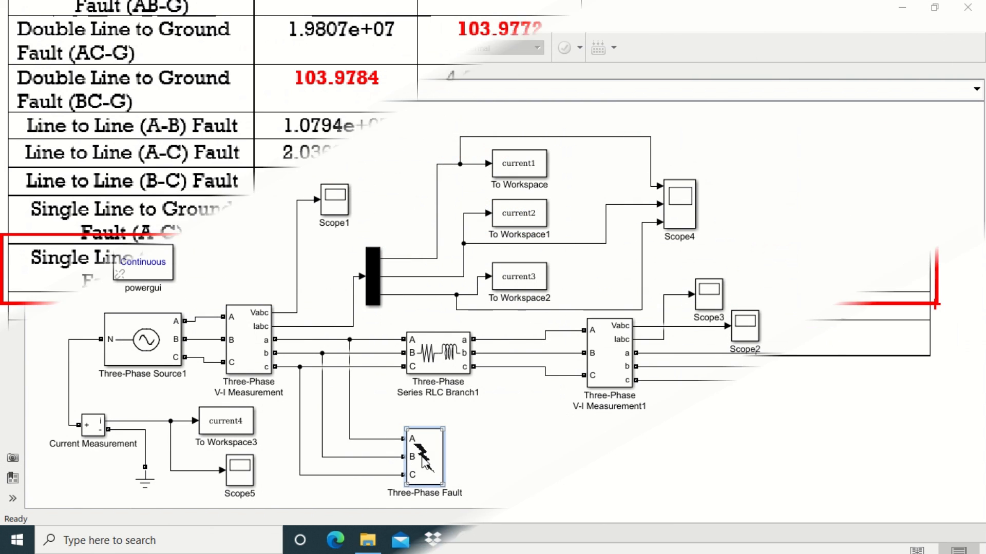
Step: Set the fault between Phase C and Ground only, and rerun the fault.m script
left_click_drag(489, 179, 478, 96)
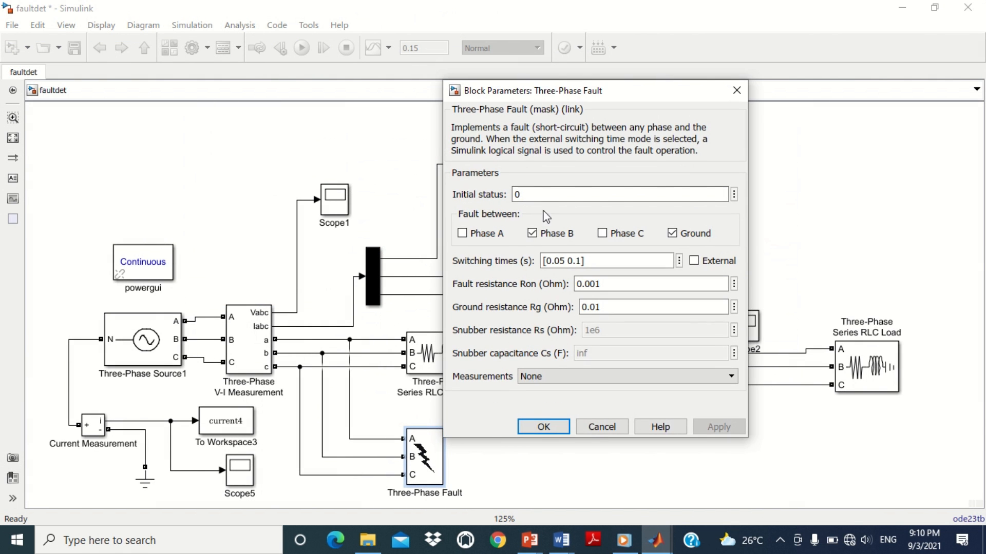
left_click(532, 233)
left_click(602, 233)
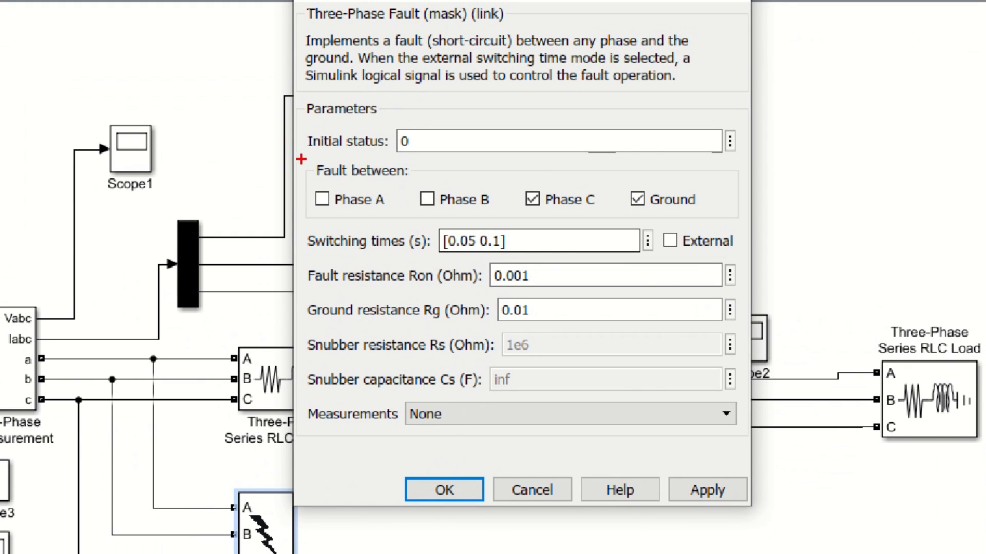
left_click_drag(301, 159, 423, 179)
mouse_move(511, 180)
left_mouse_down()
mouse_move(645, 222)
mouse_move(699, 220)
left_mouse_up()
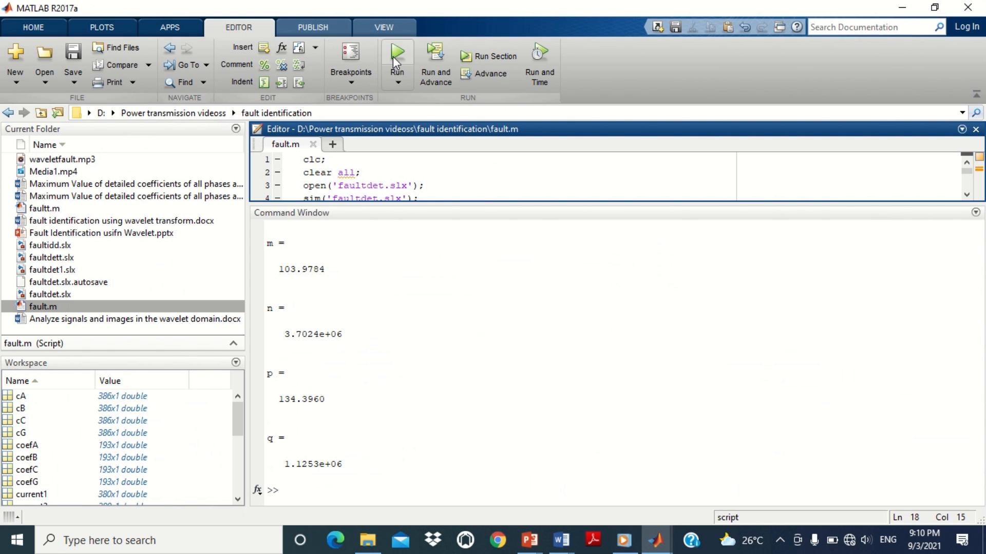
left_click(393, 57)
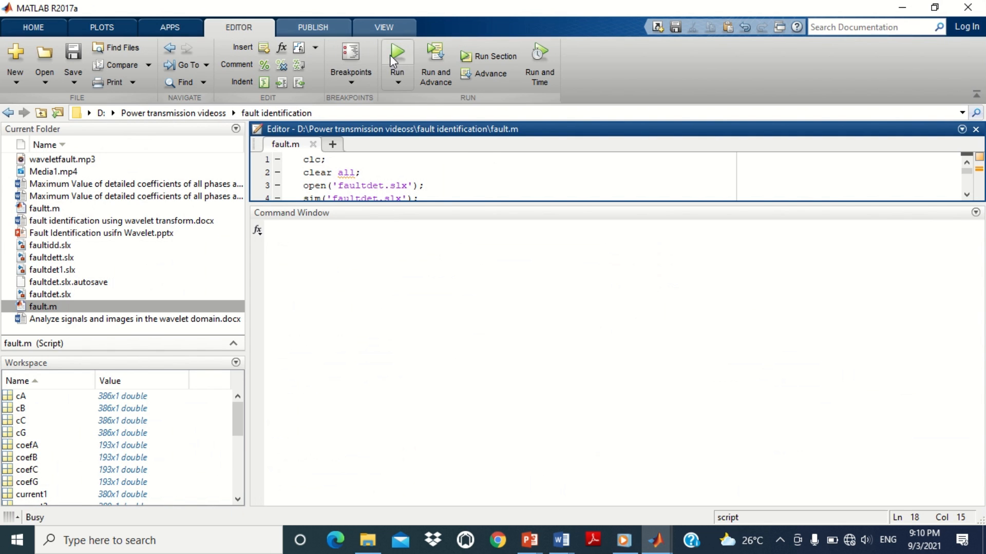
mouse_move(651, 547)
left_click(469, 455)
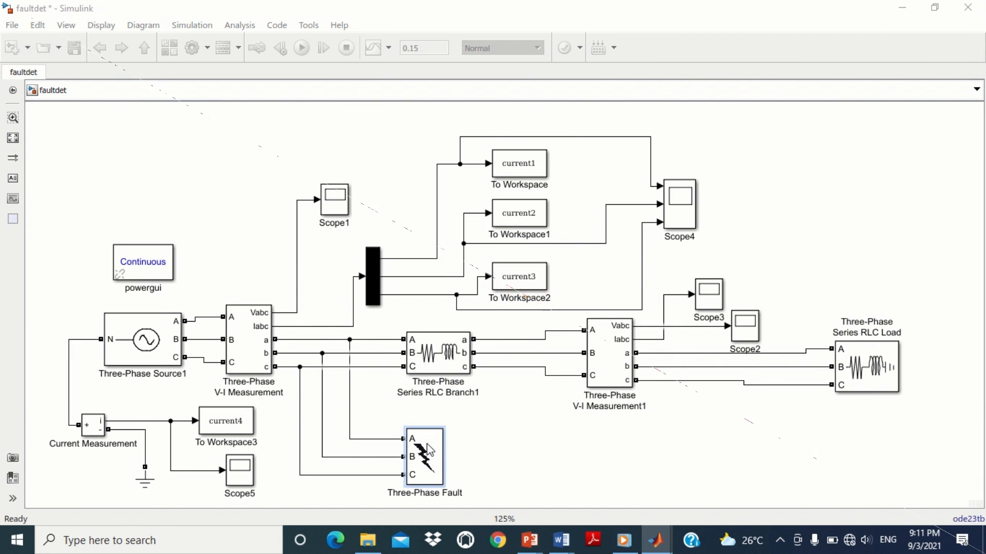
Step: Clear all fault-between selections on the Three-Phase Fault block for a no-fault case, and rerun the fault.m script
double_click(424, 457)
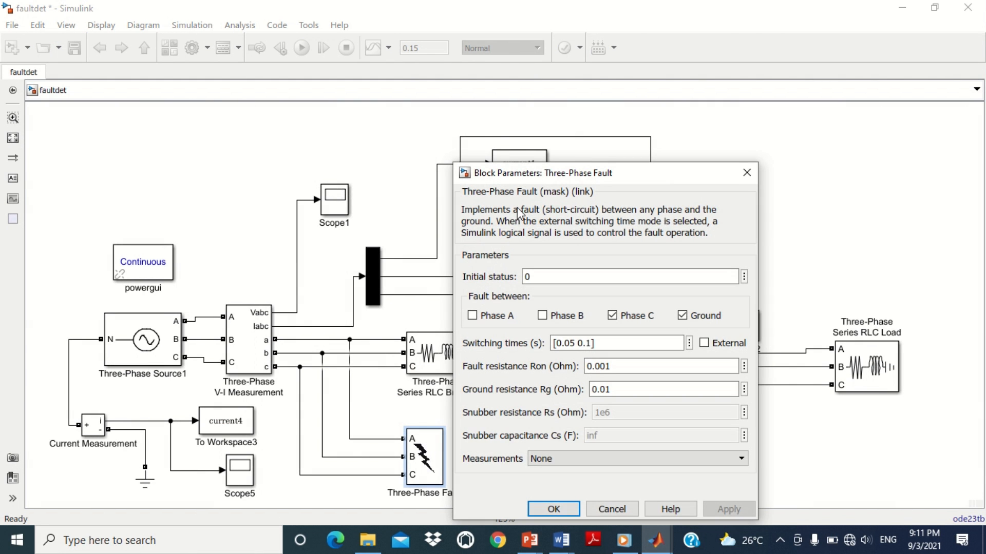
left_click_drag(528, 176, 484, 91)
left_click(569, 232)
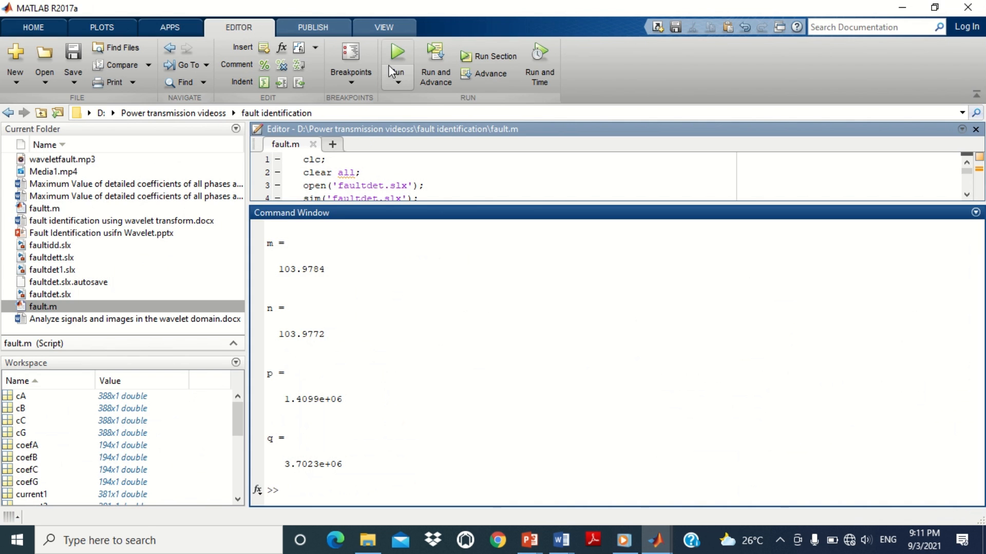
key("F5")
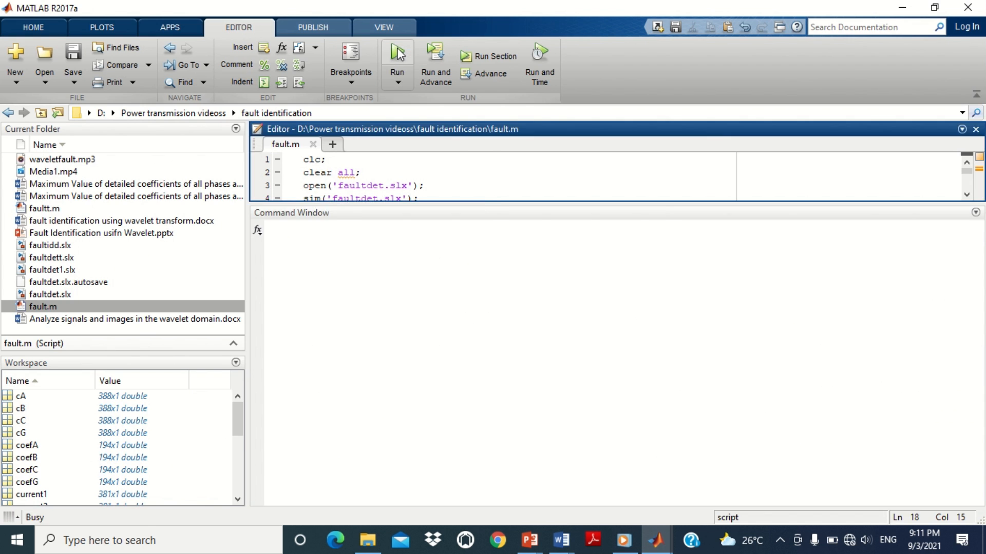
mouse_move(655, 548)
left_click(504, 473)
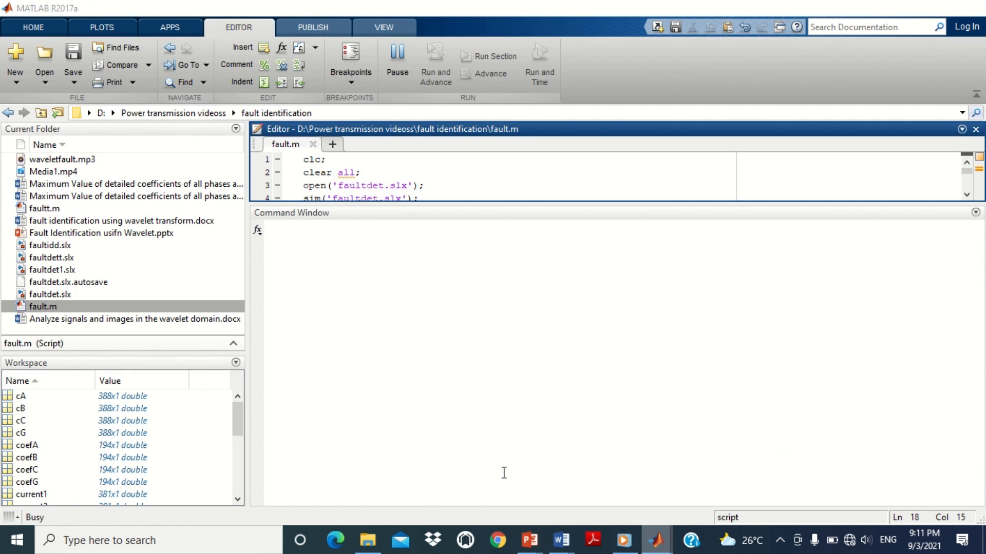
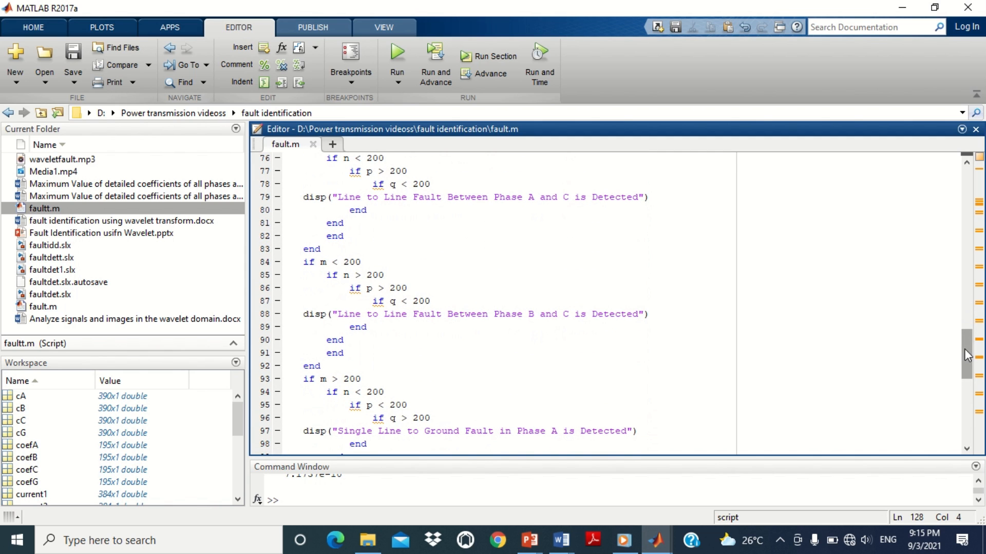
Step: Examine the three-phase fault detection conditions in fault.m and the cleared fault-between options of the Three-Phase Fault block
left_click_drag(963, 350, 955, 208)
scroll(954, 208, "down", 3)
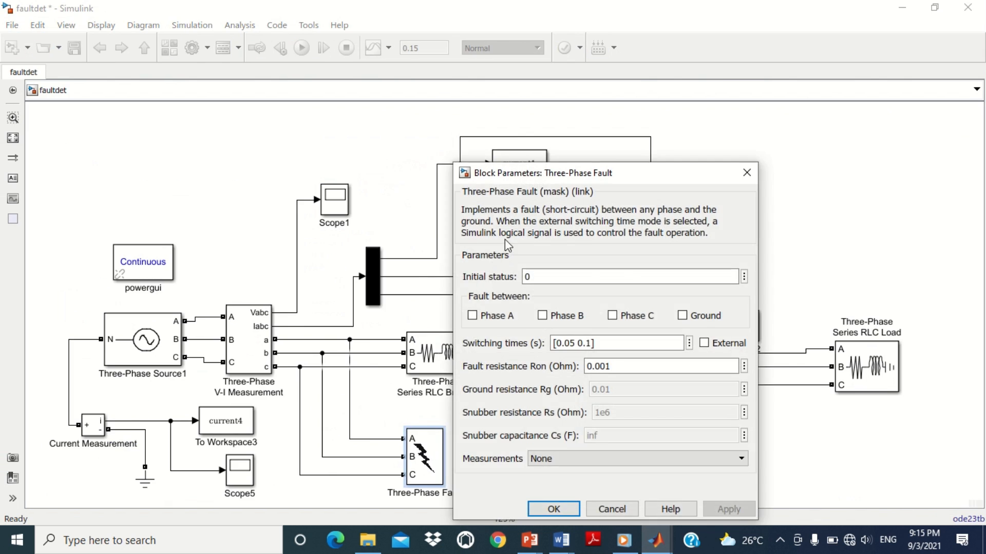
left_click_drag(547, 174, 492, 95)
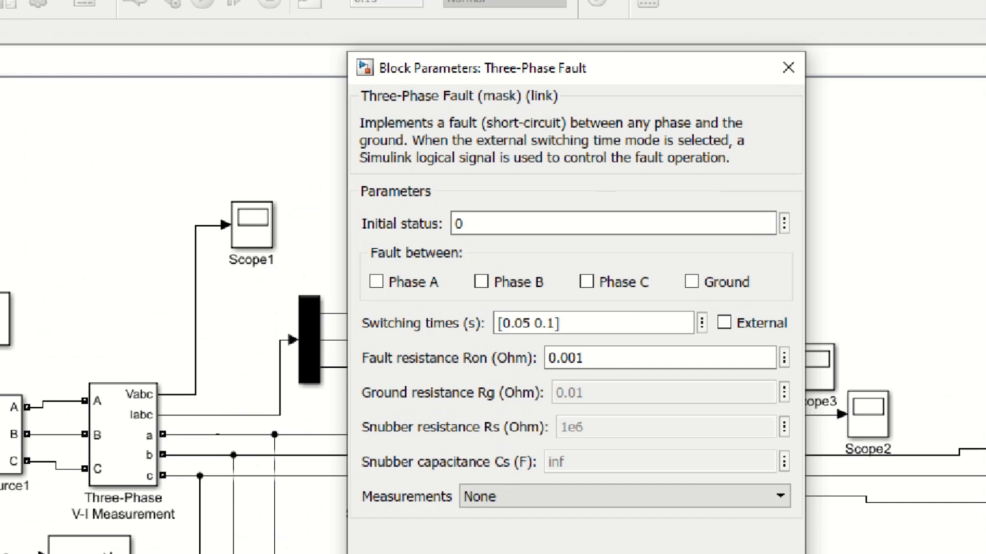
left_click(611, 286)
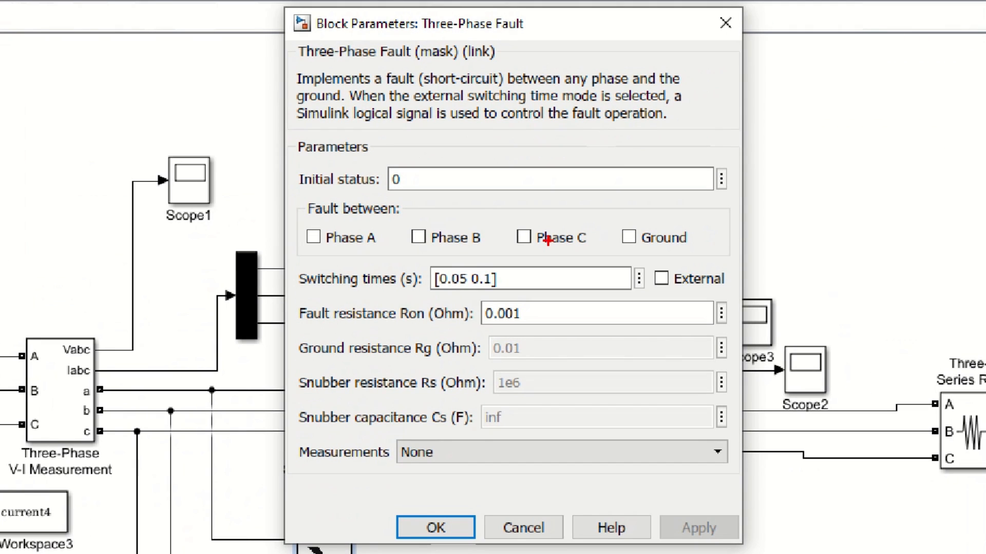
left_click_drag(358, 240, 755, 303)
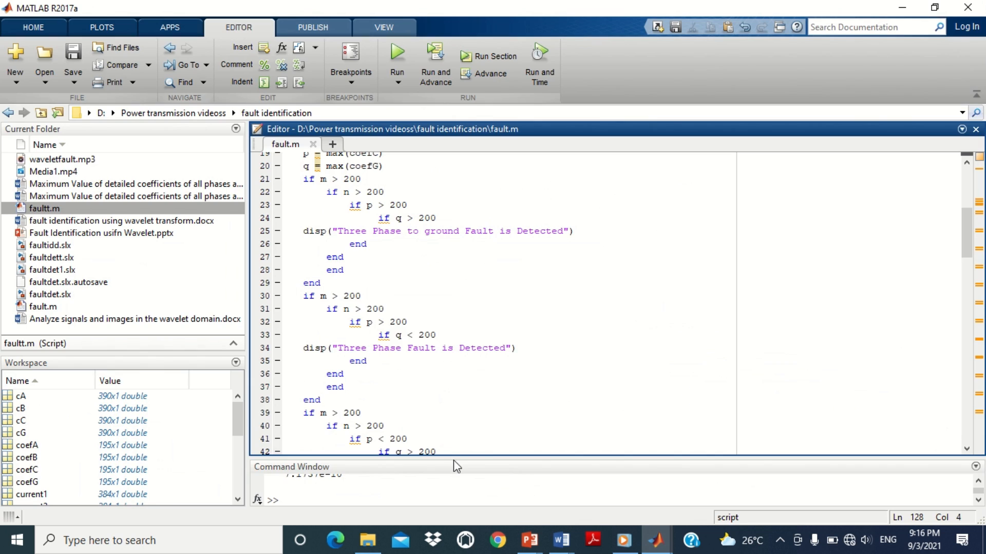
Step: Enlarge the Command Window and rerun the fault.m script to examine the no-fault coefficients and message
left_click_drag(453, 279, 455, 230)
left_click(397, 54)
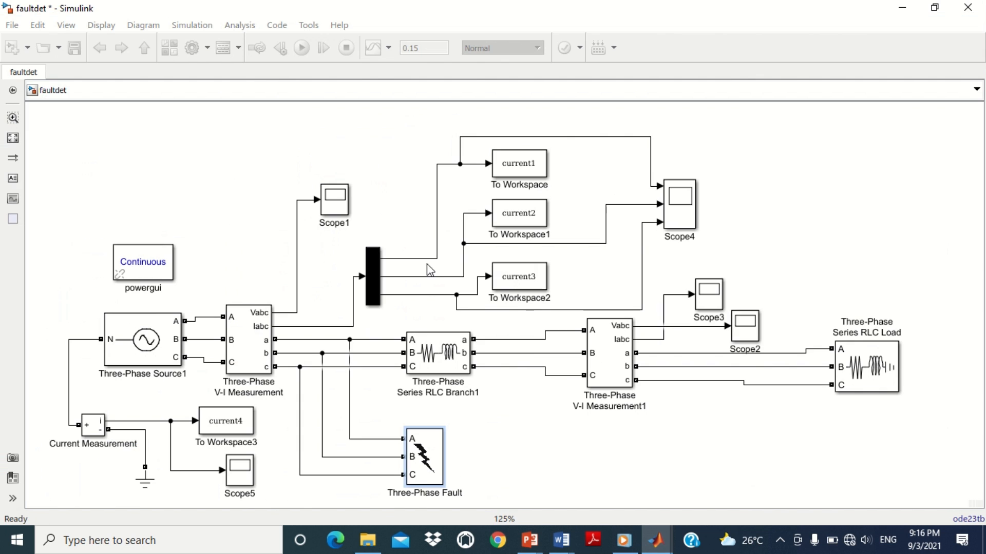
mouse_move(657, 540)
left_click(506, 440)
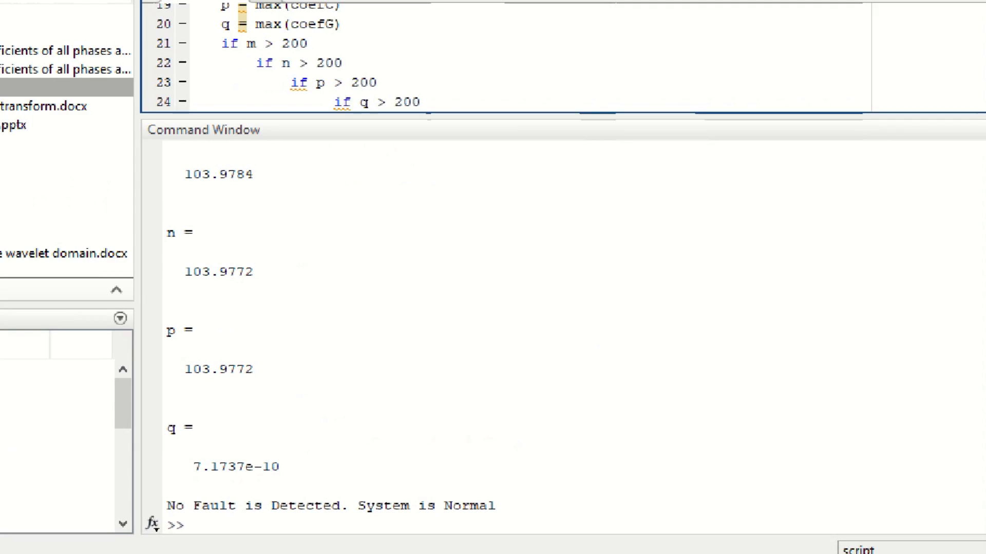
left_click_drag(157, 147, 328, 473)
left_click_drag(153, 480, 524, 515)
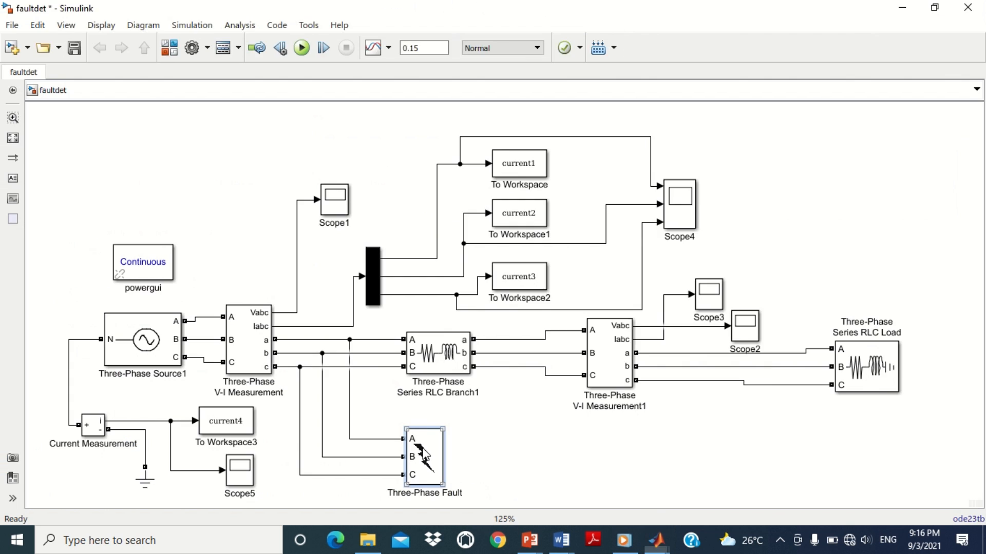
Step: Set the Three-Phase Fault block to fault between Phase A, Phase B, Phase C and Ground, and rerun fault.m
double_click(425, 431)
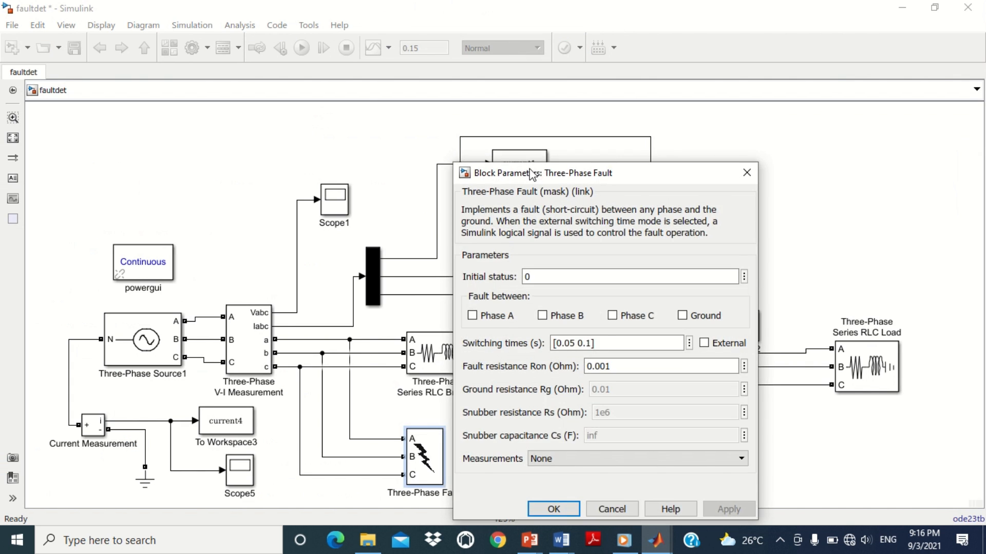
left_click_drag(531, 172, 473, 95)
left_click(414, 238)
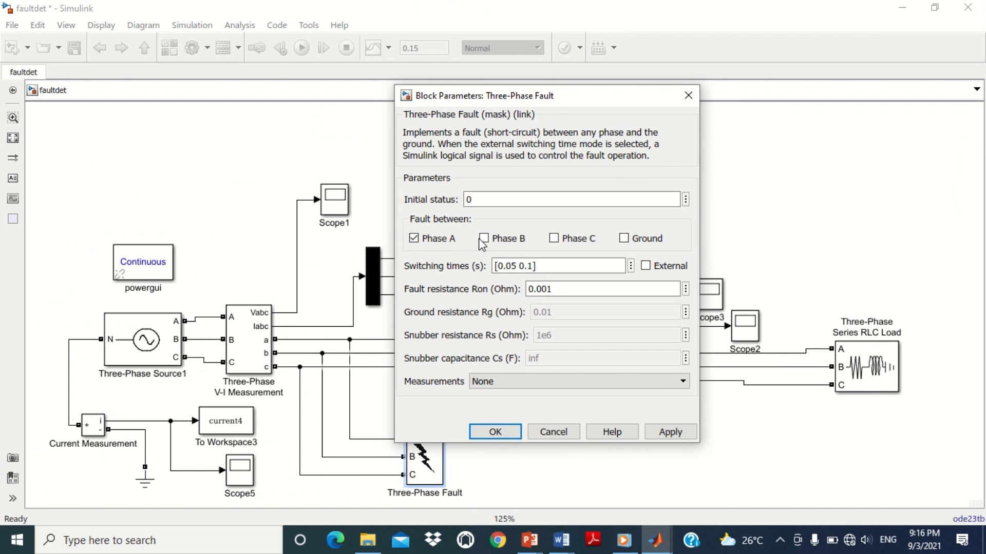
left_click(483, 238)
left_click(553, 238)
left_click(624, 240)
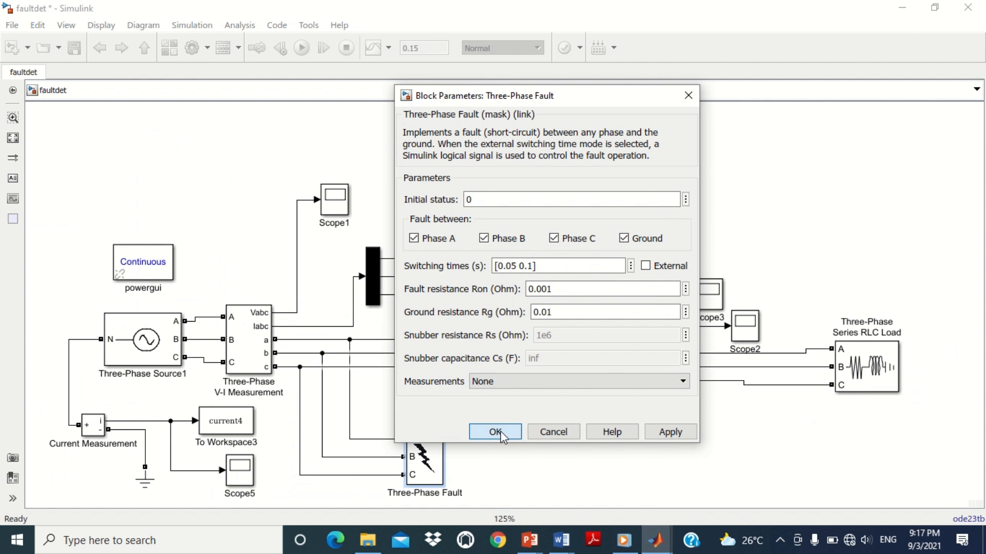
left_click(438, 479)
left_click(655, 540)
left_click(402, 58)
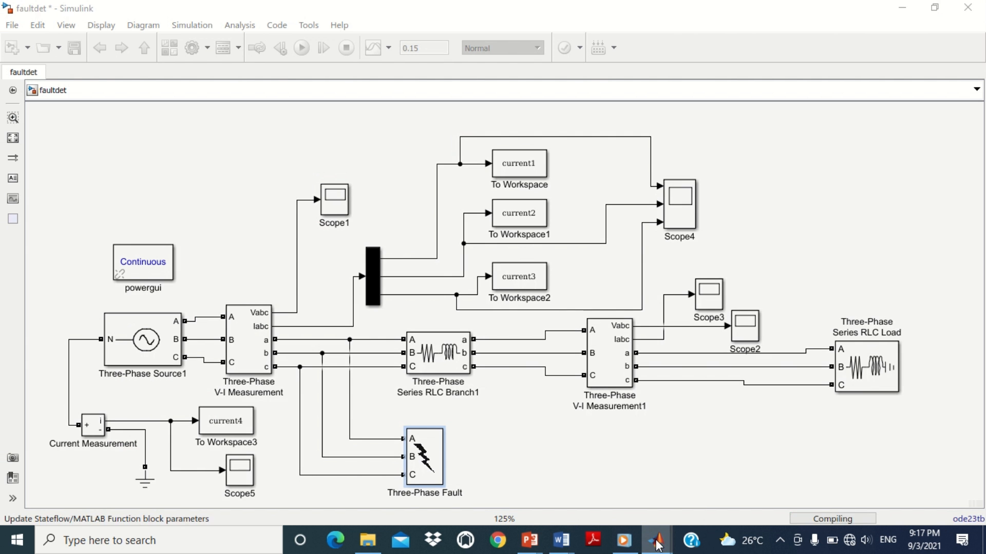
mouse_move(656, 544)
left_click(515, 490)
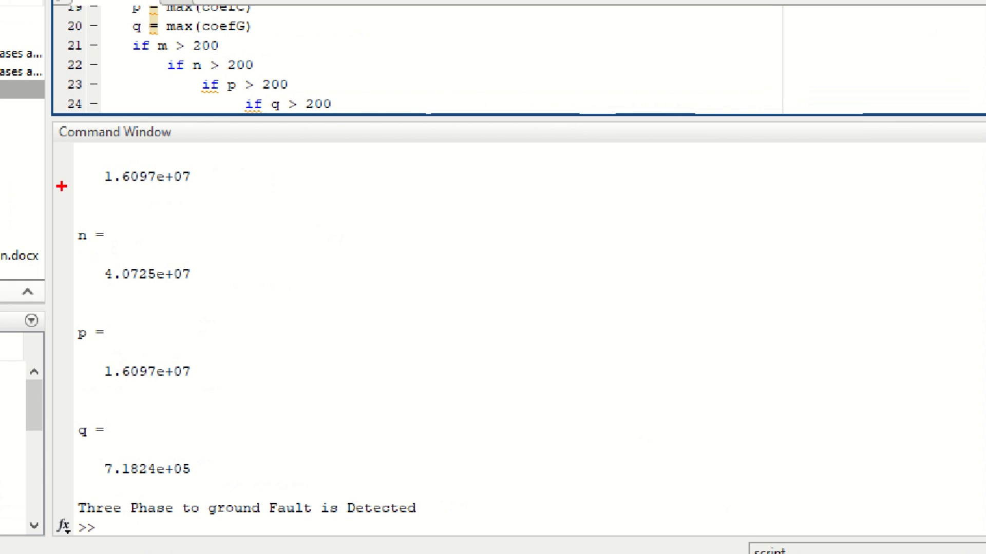
mouse_move(58, 154)
left_mouse_down()
mouse_move(246, 447)
mouse_move(257, 479)
left_mouse_up()
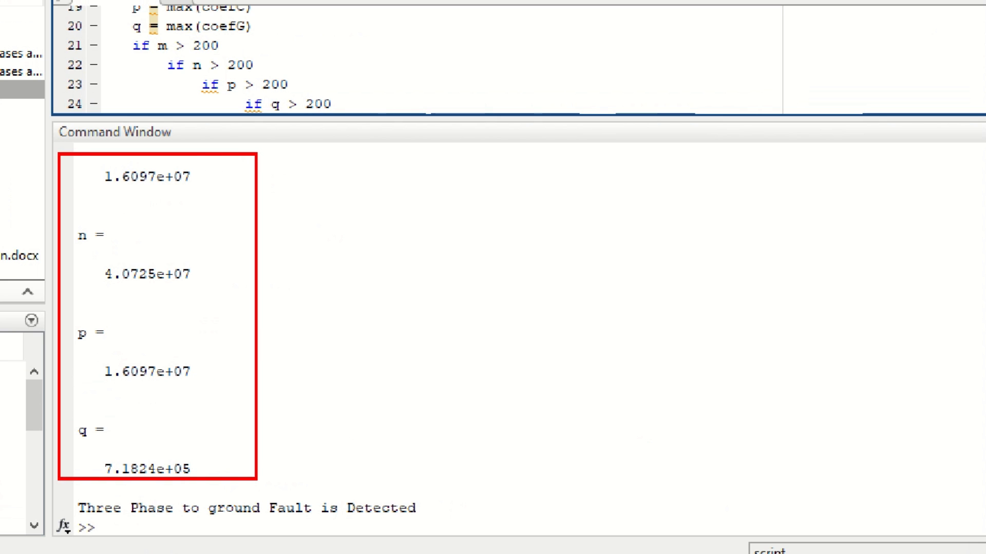
left_click_drag(73, 487, 421, 527)
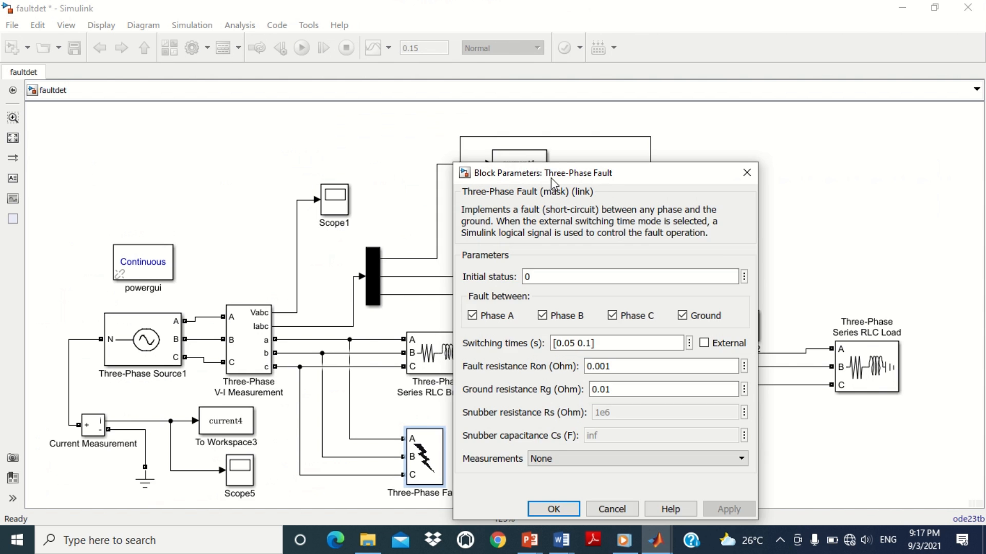
Step: Deselect Phase C so the fault is between Phase A, Phase B and Ground, and rerun fault.m
left_click_drag(550, 169, 517, 99)
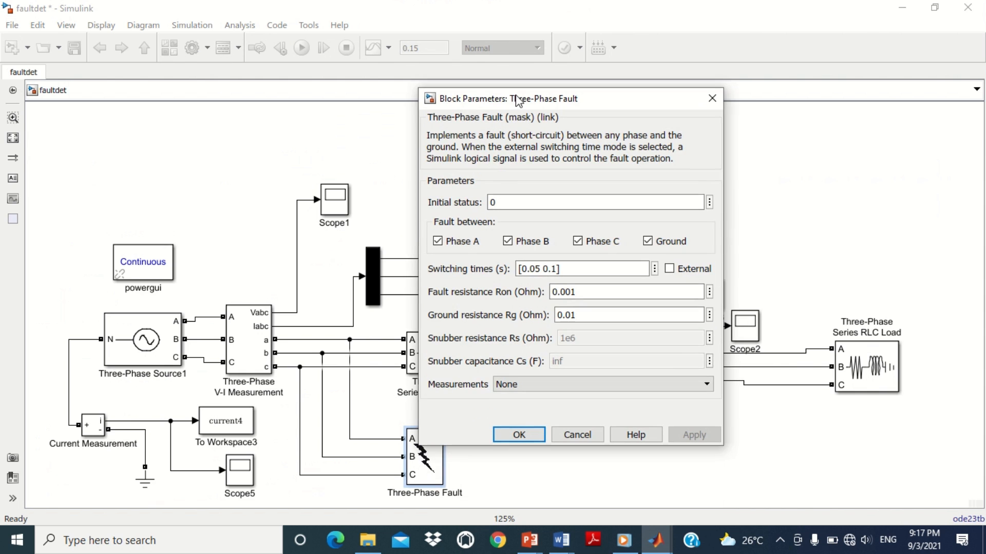
left_click(586, 245)
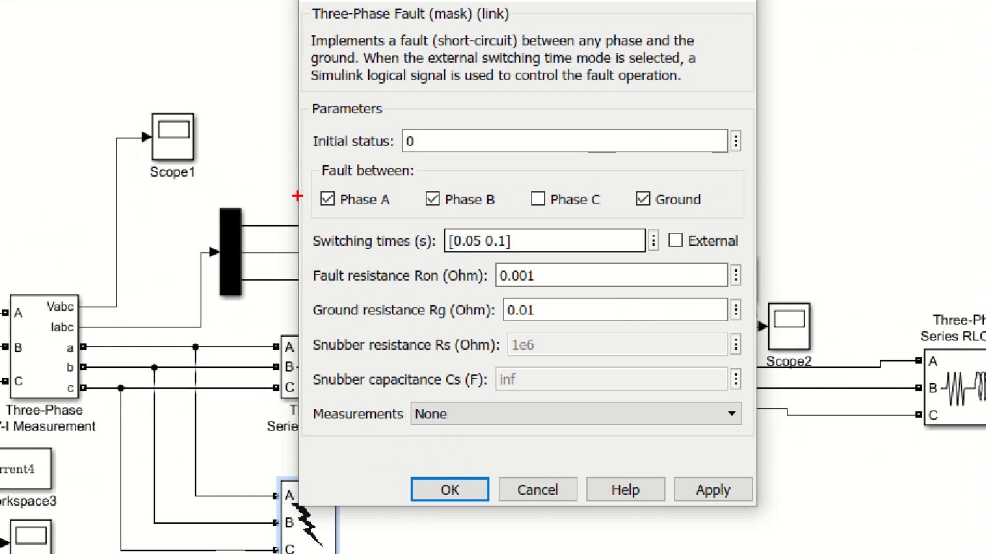
mouse_move(305, 159)
left_mouse_down()
mouse_move(476, 224)
mouse_move(711, 224)
left_mouse_up()
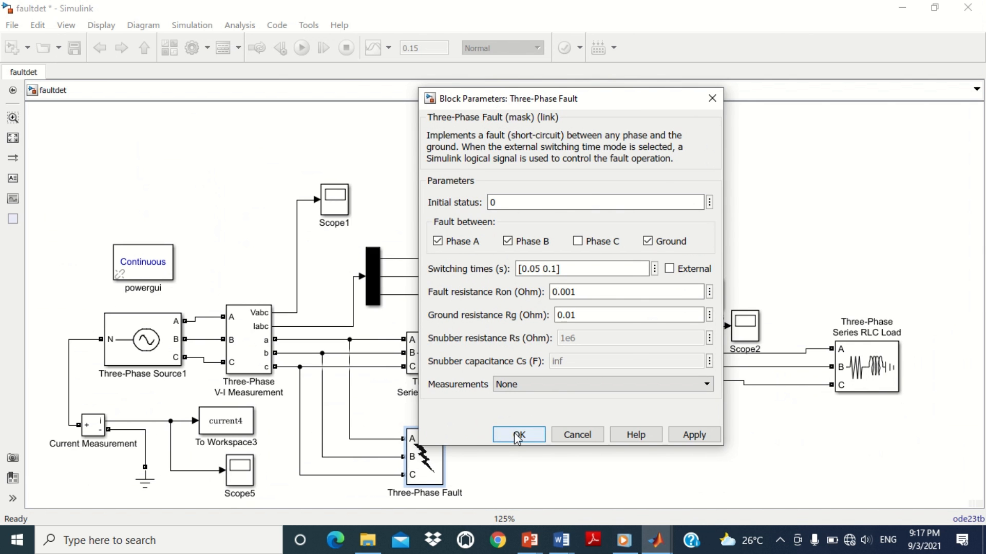
left_click(449, 489)
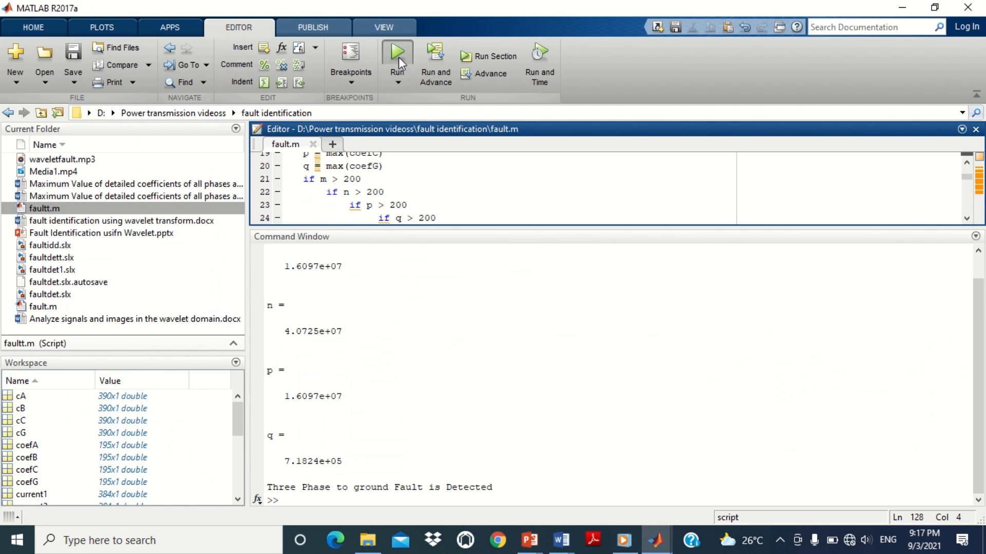
left_click(398, 57)
mouse_move(655, 540)
left_click(529, 465)
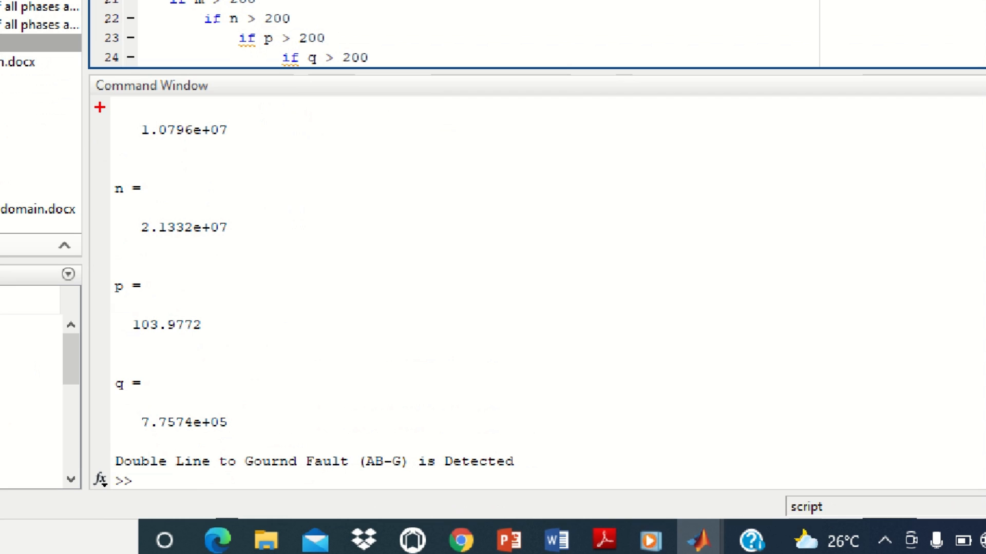
left_click_drag(257, 251, 377, 455)
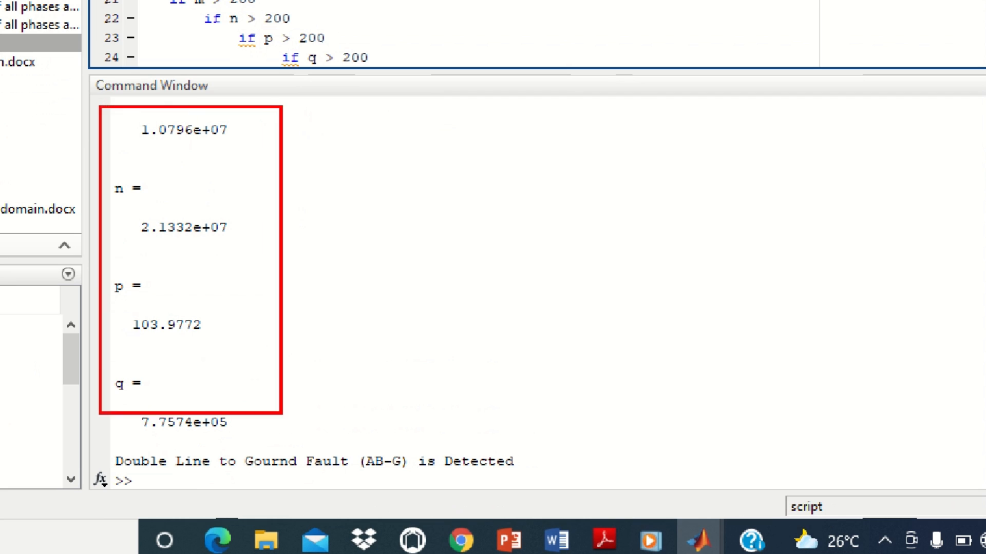
left_click_drag(282, 413, 278, 430)
mouse_move(111, 443)
left_mouse_down()
mouse_move(249, 463)
mouse_move(553, 479)
mouse_move(529, 478)
left_mouse_up()
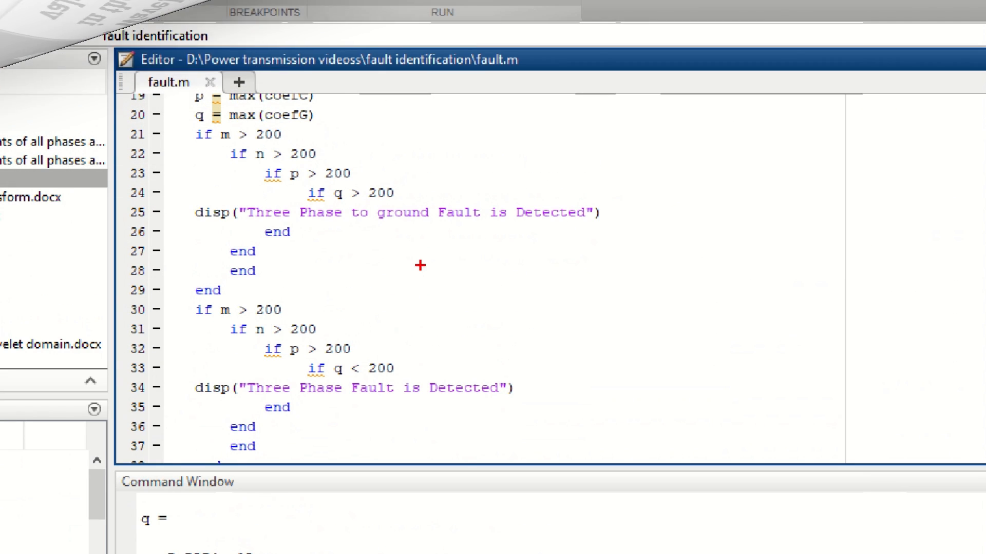
Step: Inspect the Three-Phase Source voltage, the Series RLC Branch resistance and inductance, and the Three-Phase Fault parameters
left_click_drag(250, 123, 403, 203)
left_click_drag(260, 290, 394, 378)
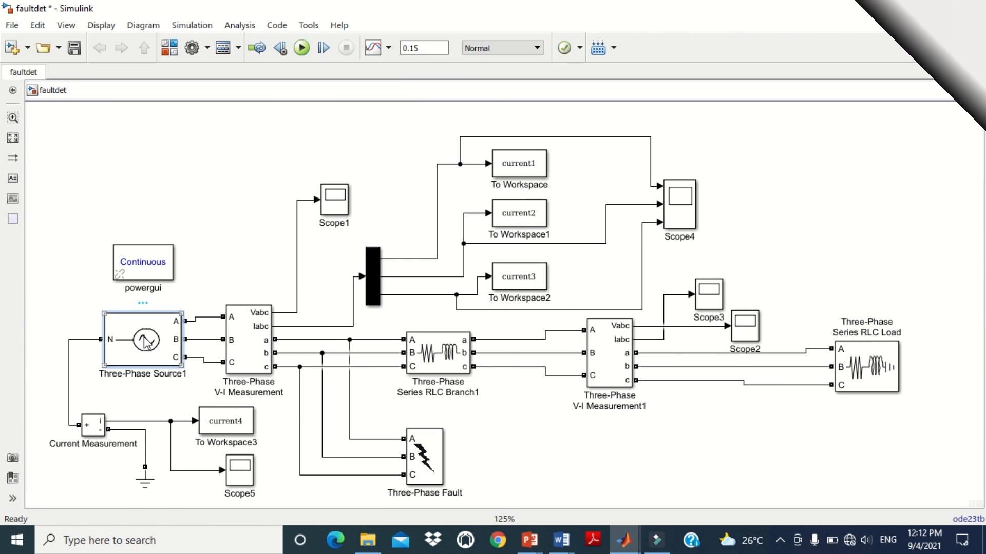
double_click(144, 339)
left_click_drag(345, 164, 372, 126)
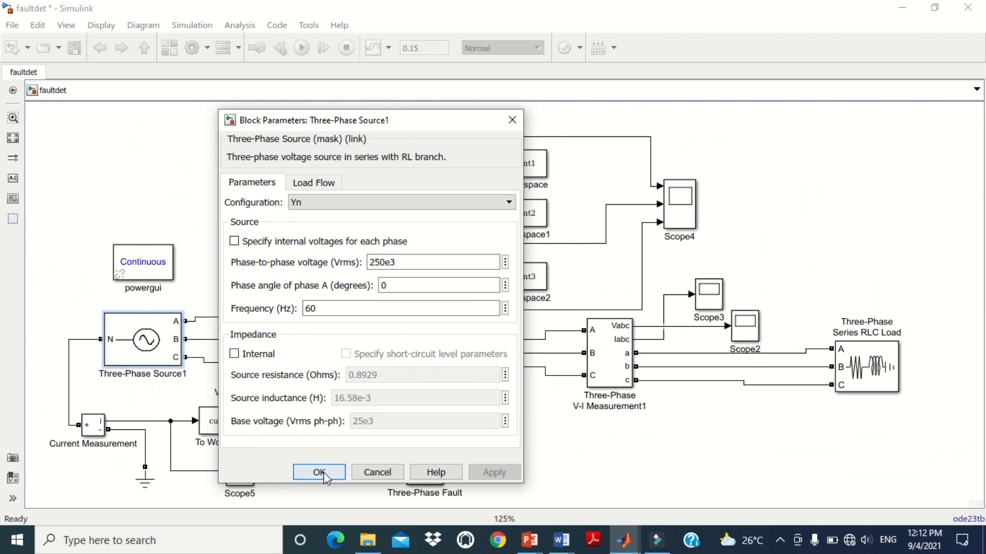
left_click(271, 536)
double_click(450, 361)
left_click_drag(575, 237, 457, 186)
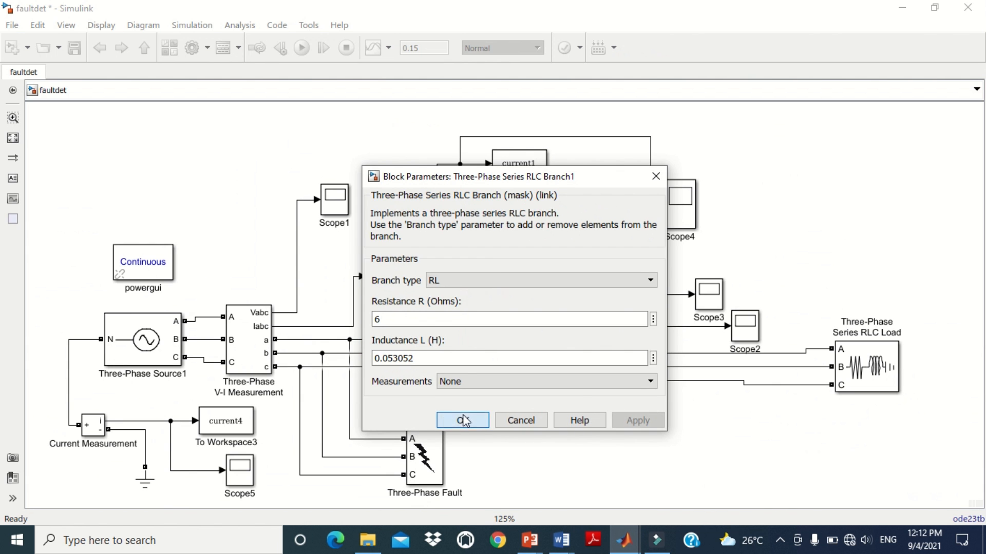
left_click(441, 420)
double_click(384, 478)
left_click_drag(540, 177, 453, 130)
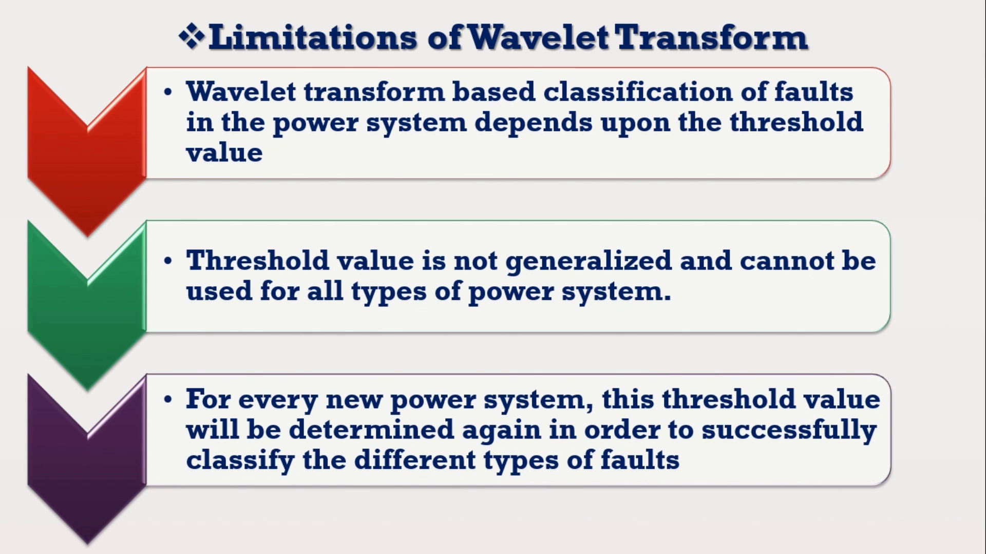
key("Right")
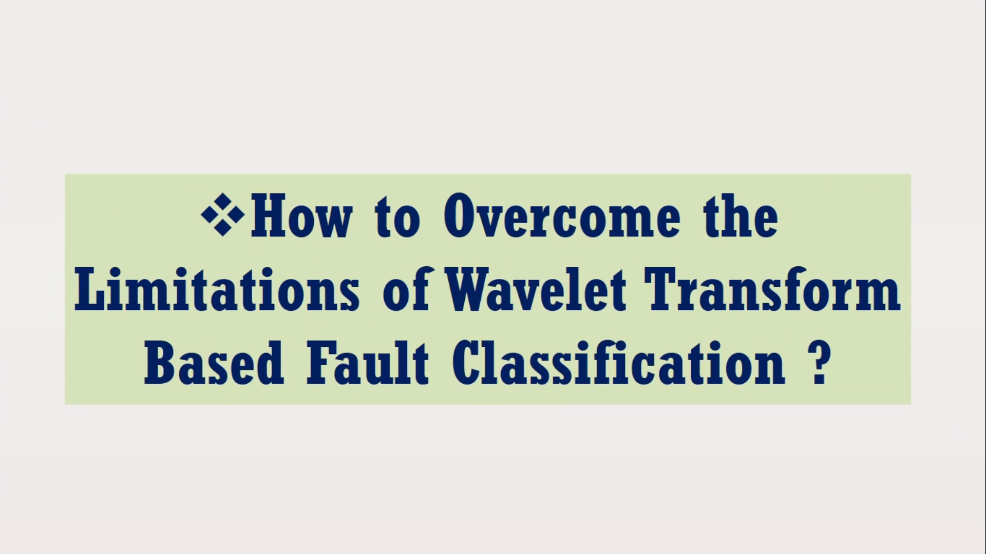
key("Right")
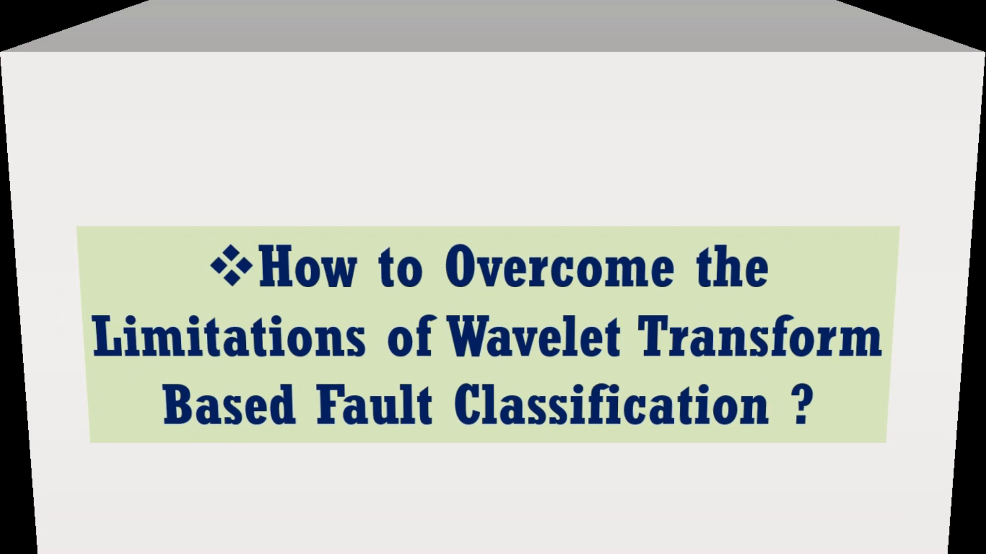